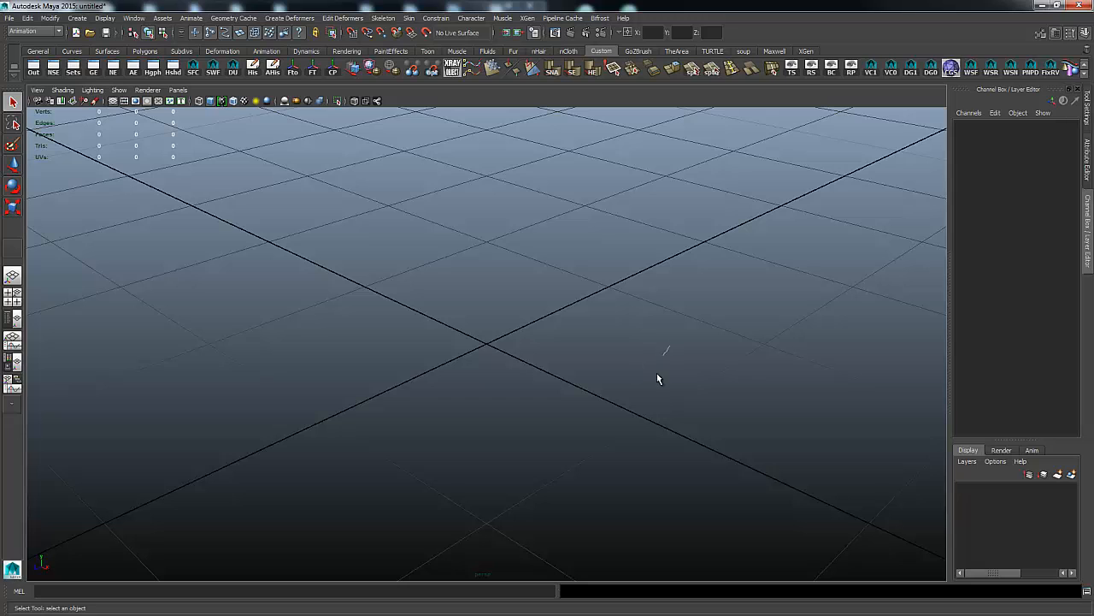
Tilt the view over the grid and create a polygon cylinder from the hotbox.
mouse_move(670, 346)
right_down()
mouse_move(654, 390)
mouse_move(671, 347)
right_up()
scroll(738, 361, down, 6)
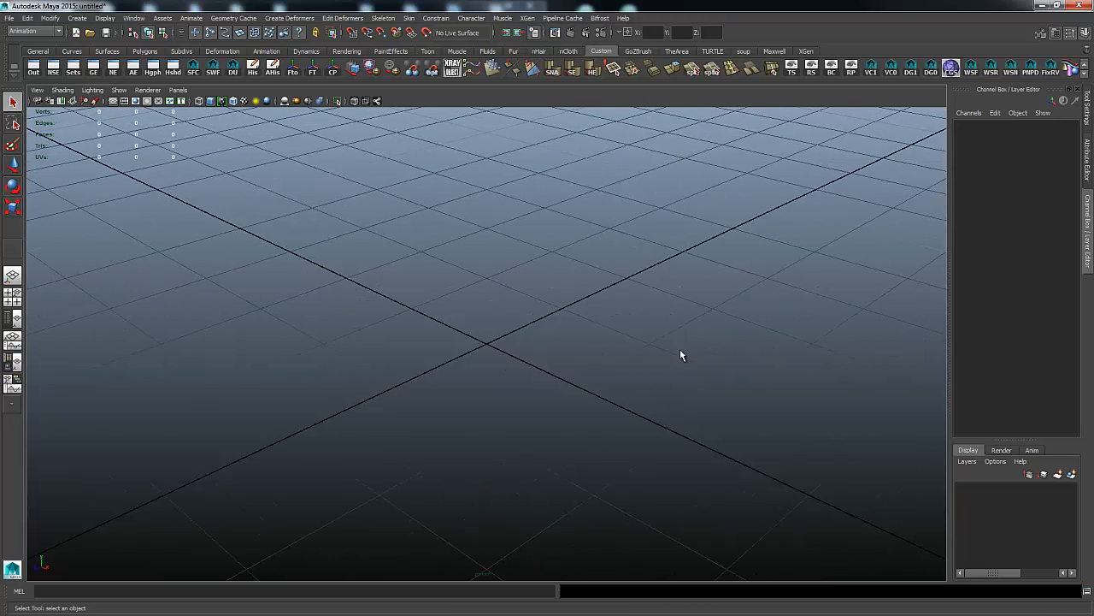
alt+drag(582, 370, 623, 379)
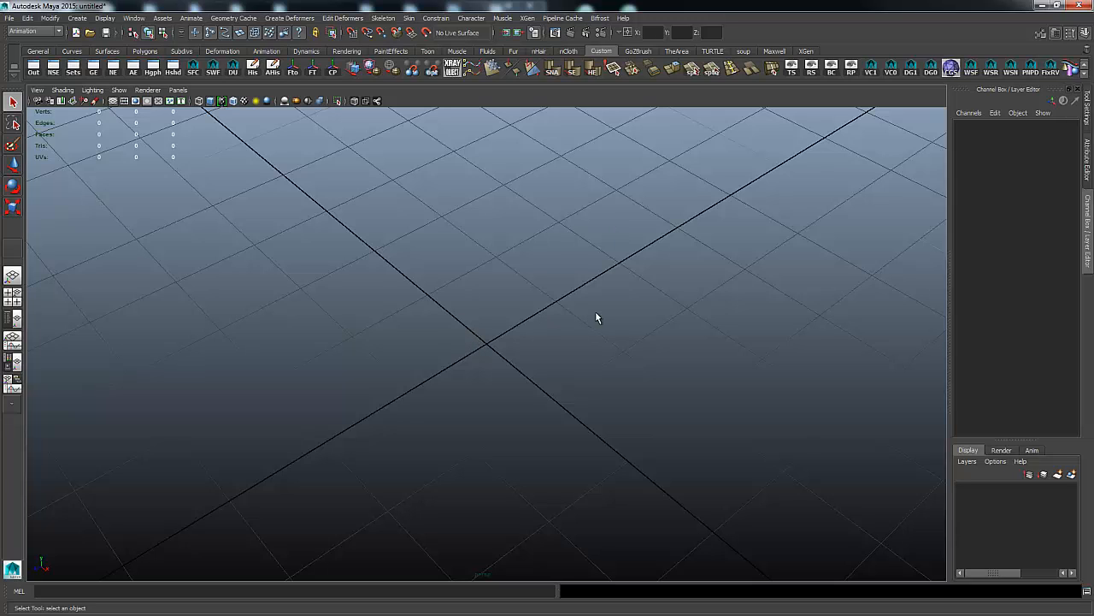
scroll(597, 318, down, 2)
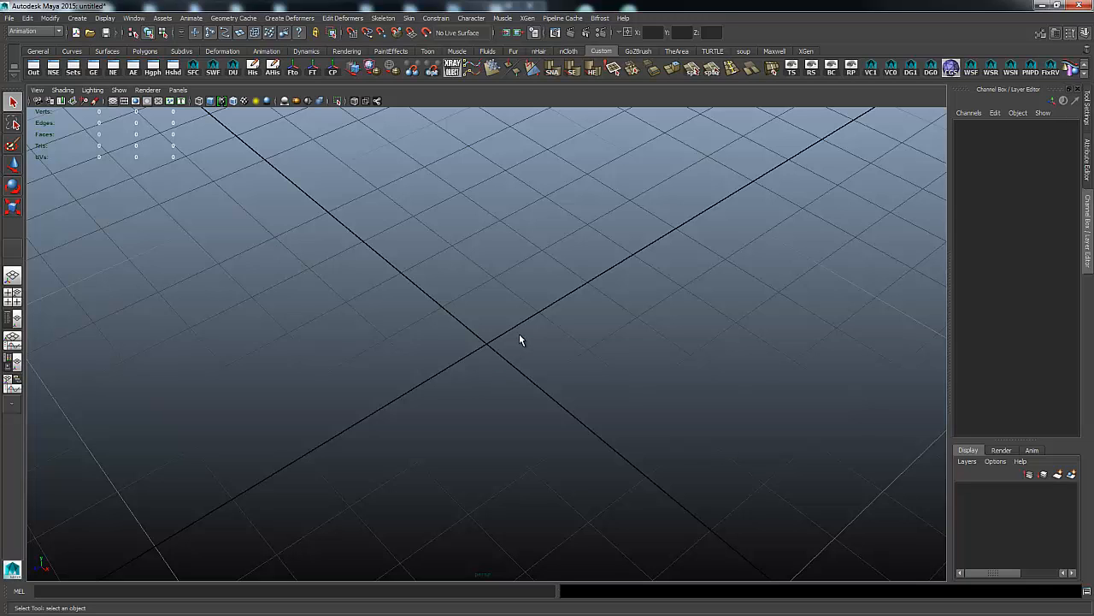
key(space)
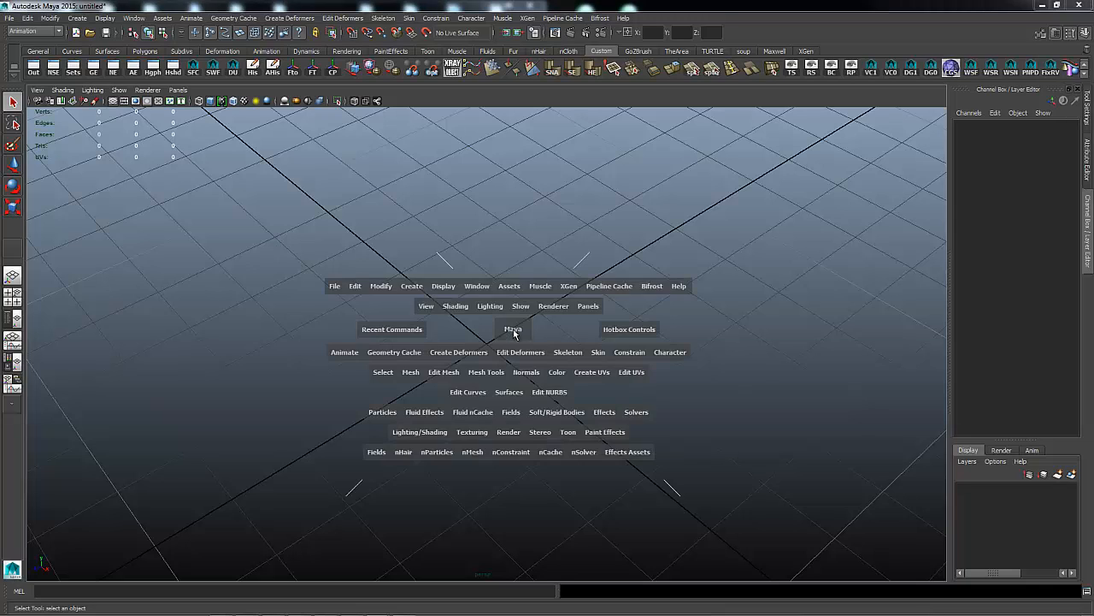
click(409, 288)
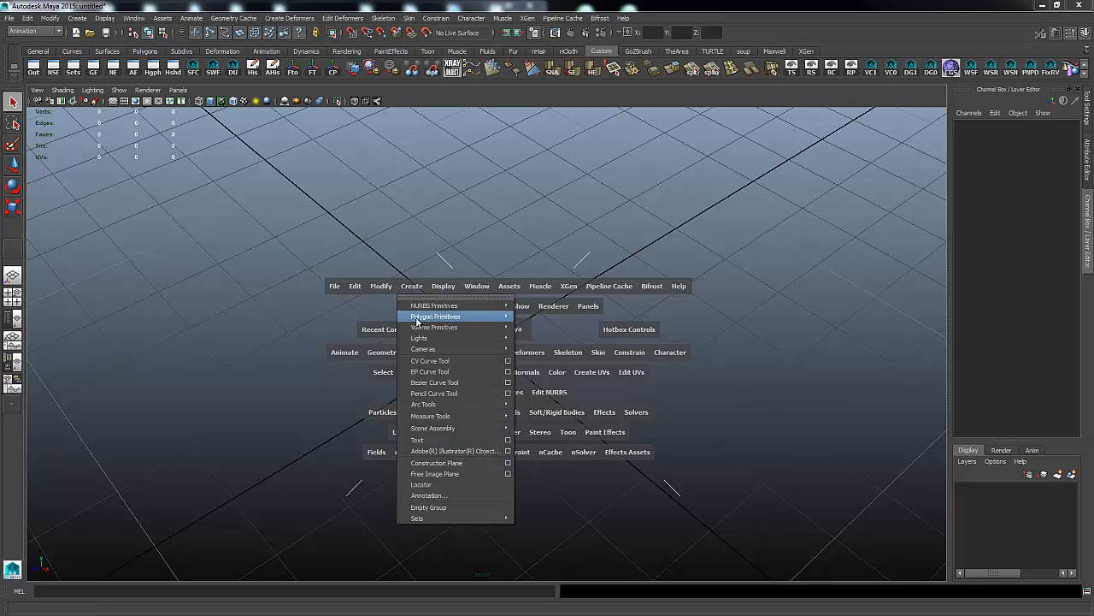
mouse_move(431, 317)
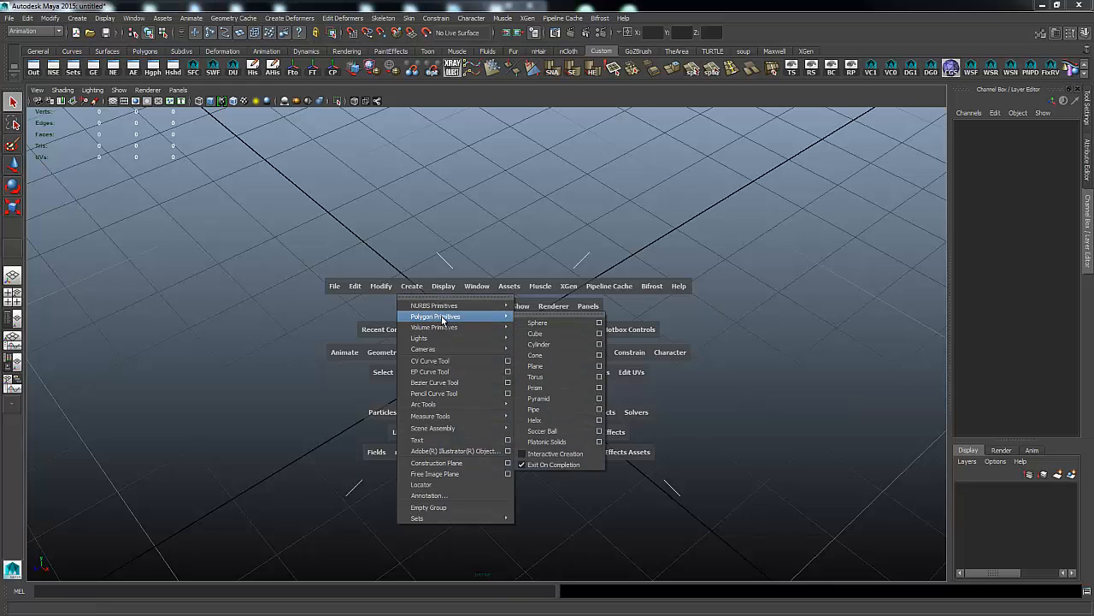
click(565, 346)
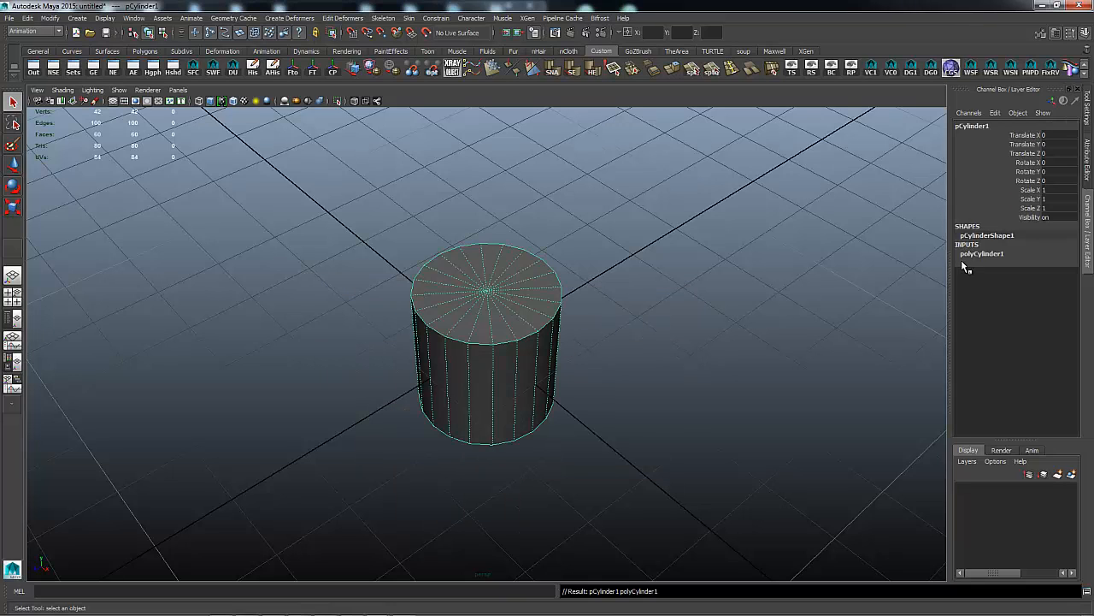
Set the cylinder's Subdivisions Axis to 12 in the Channel Box.
click(982, 254)
double_click(1064, 281)
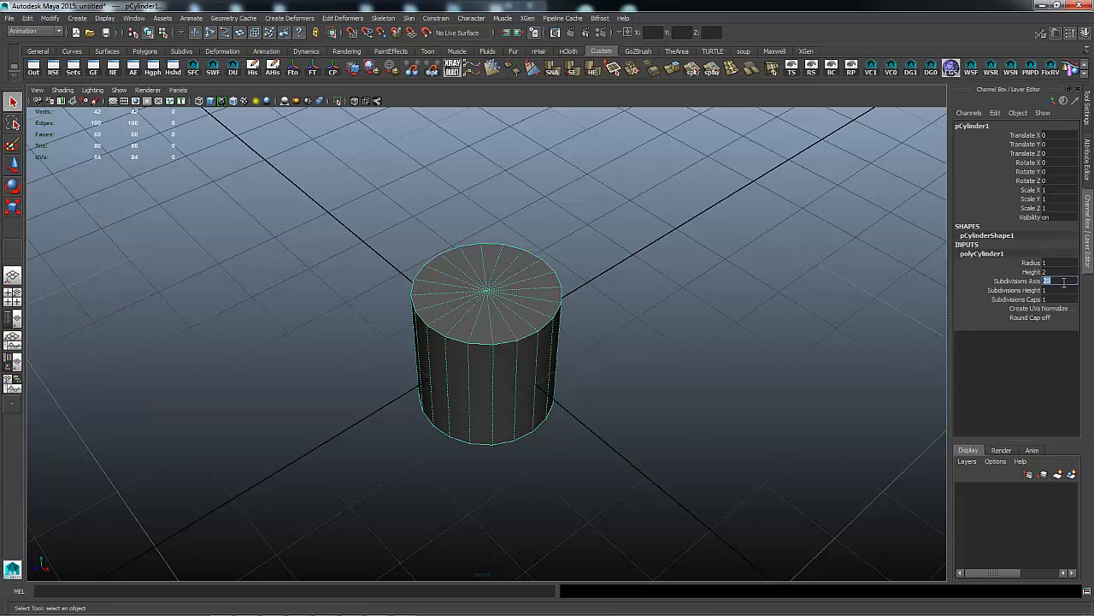
text(12)
key(Return)
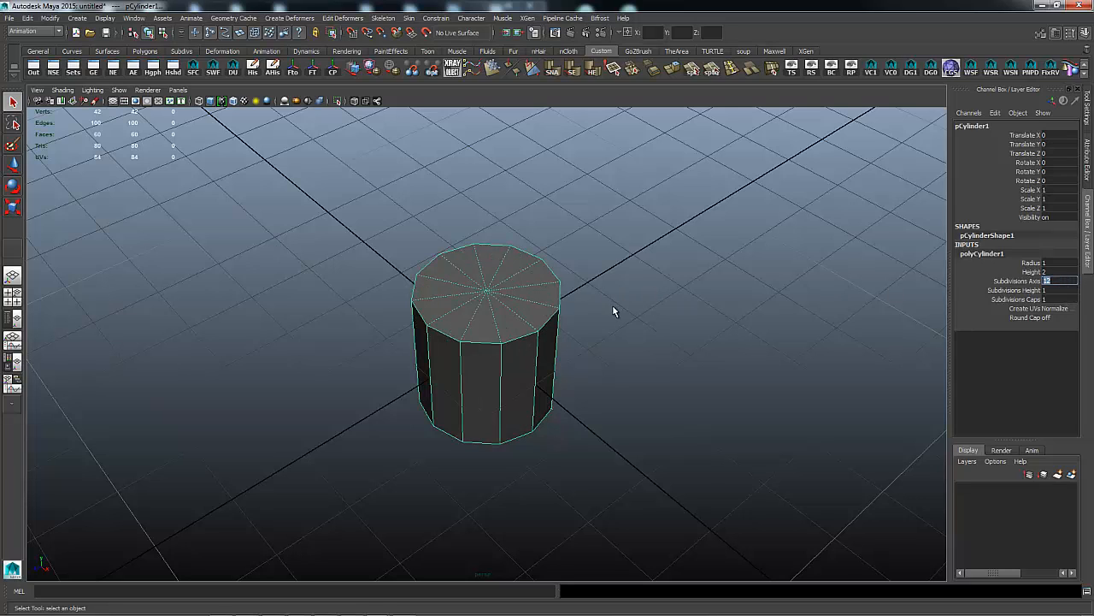
Orbit to a side view and marquee-select the cylinder's side and bottom faces.
alt+drag(674, 321, 535, 325)
right_drag(534, 322, 533, 348)
drag(398, 338, 623, 469)
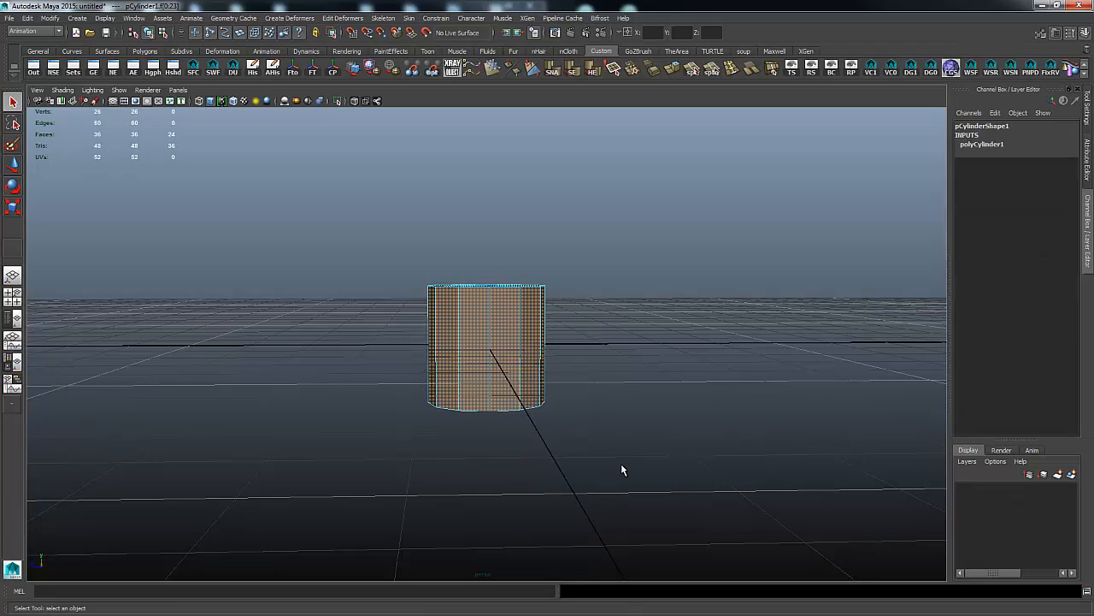
Delete the selected side and bottom faces and select the remaining cap as an object.
key(Delete)
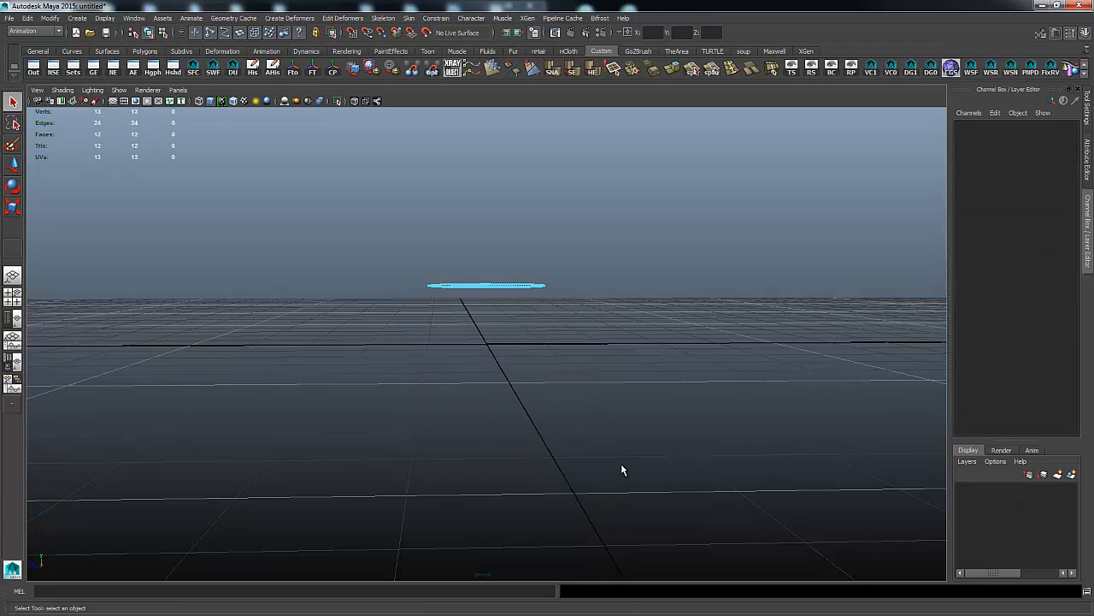
right_drag(490, 286, 522, 273)
click(489, 285)
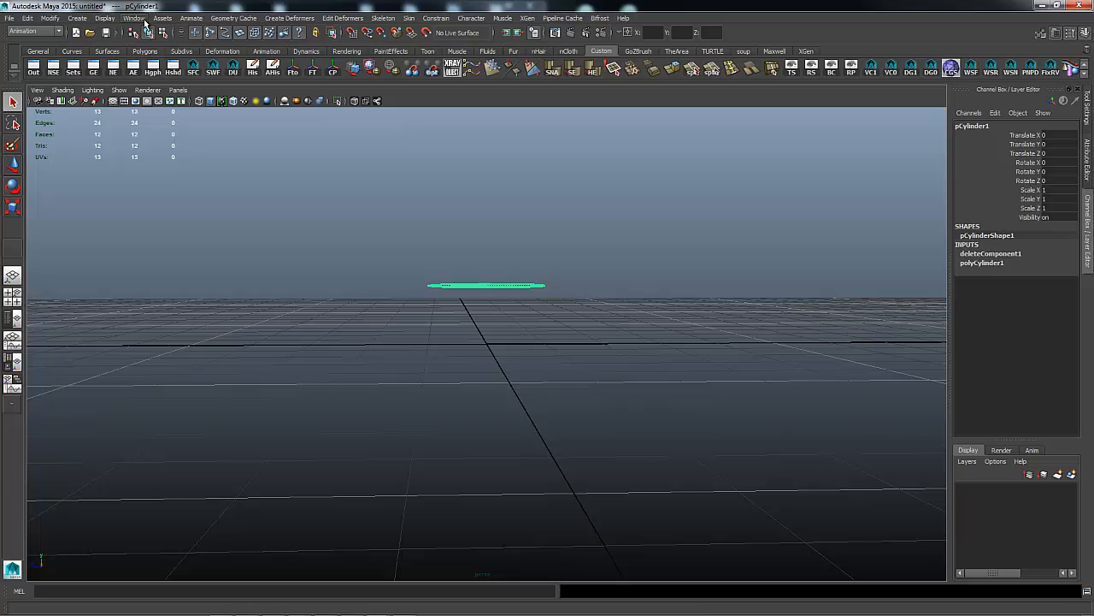
Browse the Modify, Display and Edit menus, then close them without choosing anything.
click(52, 18)
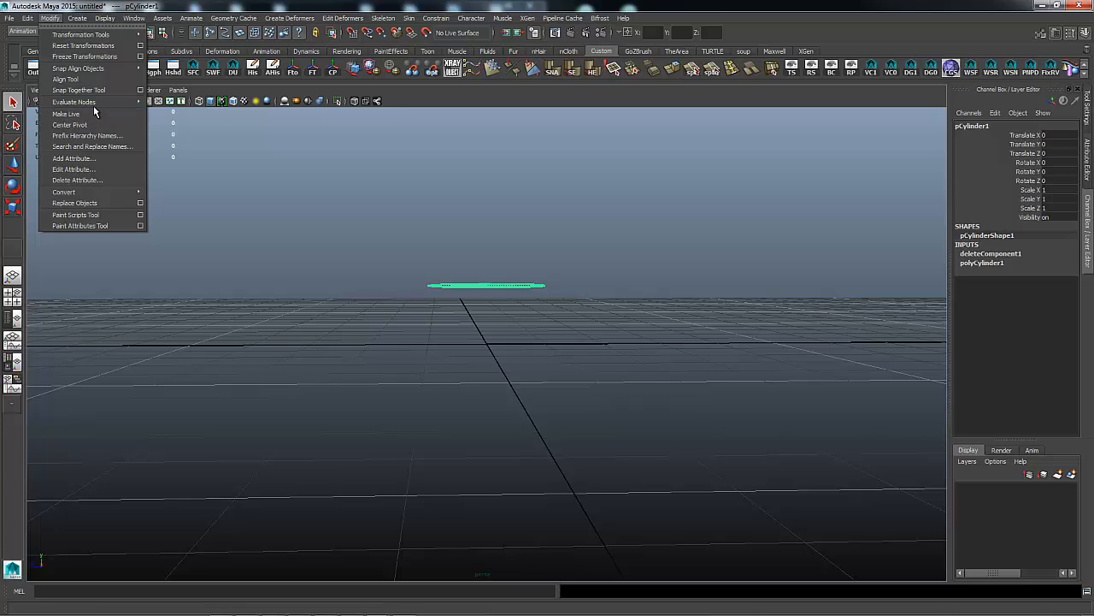
mouse_move(93, 19)
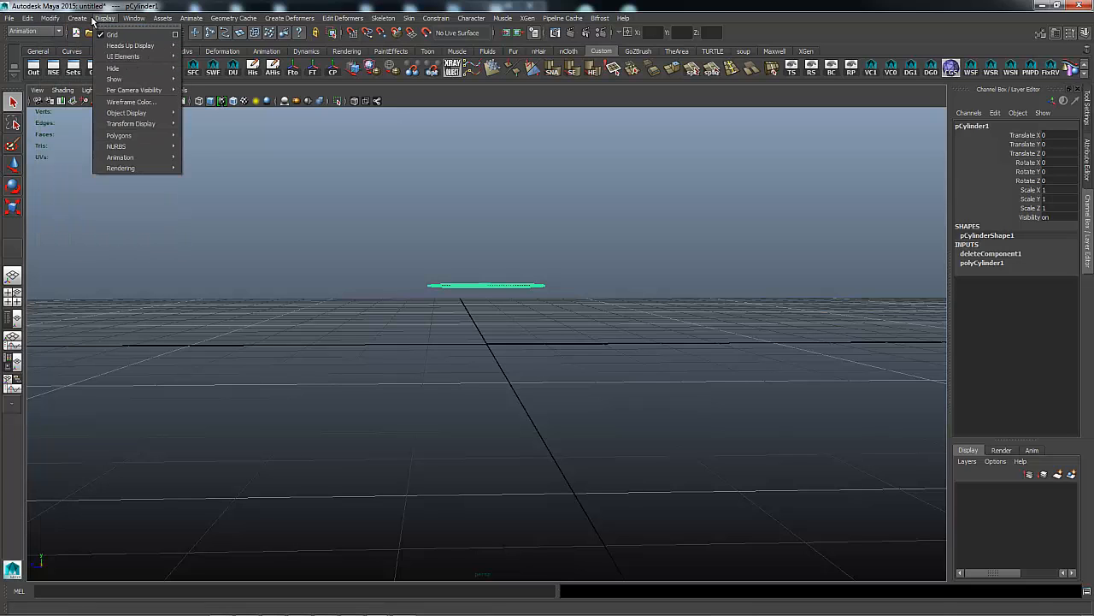
mouse_move(51, 20)
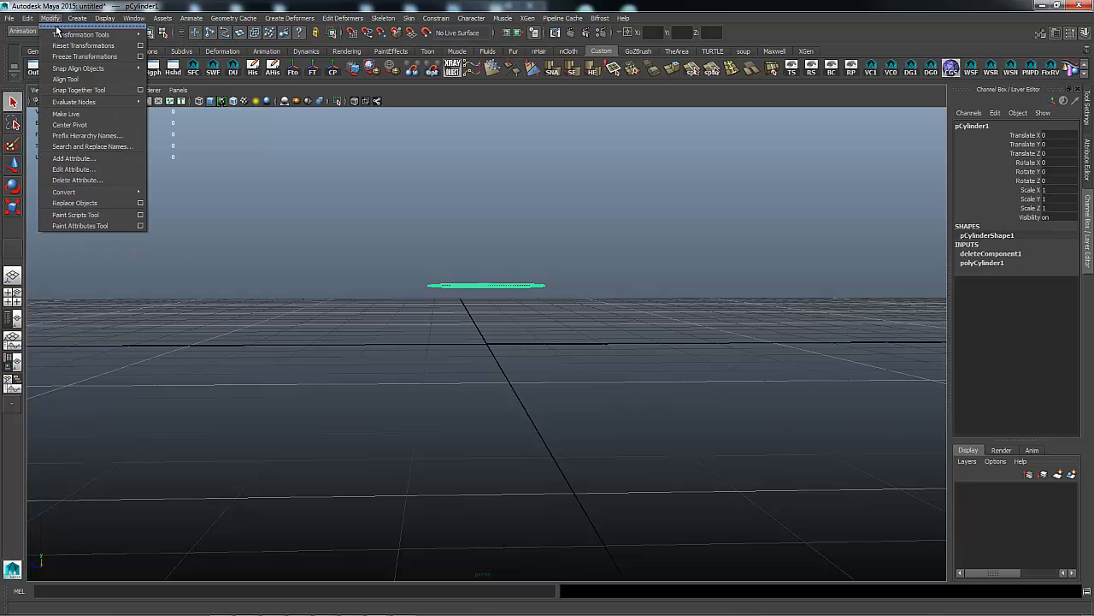
mouse_move(68, 103)
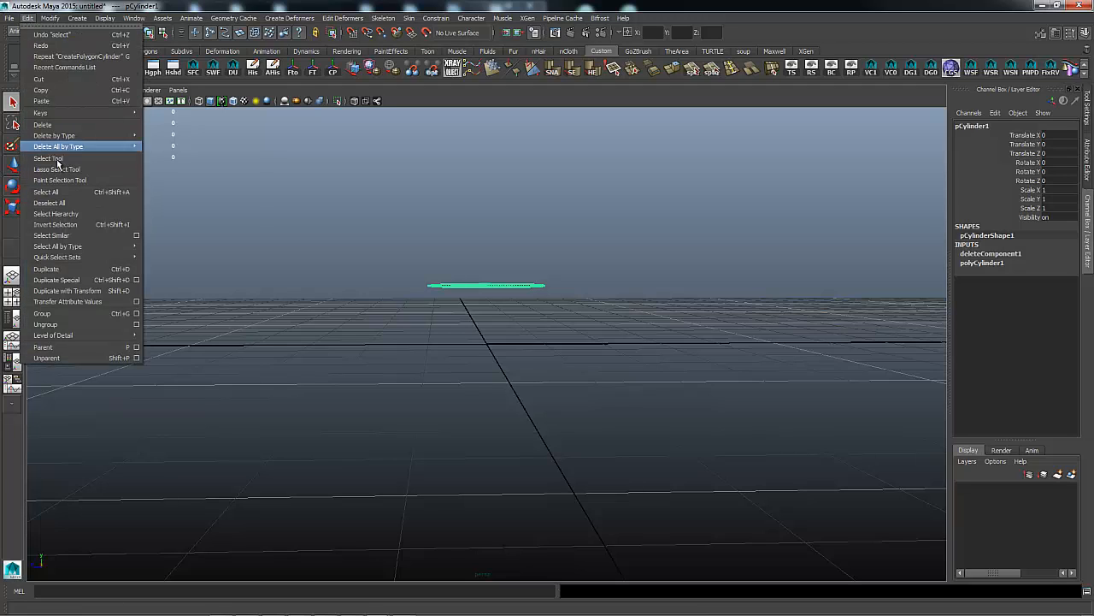
click(251, 226)
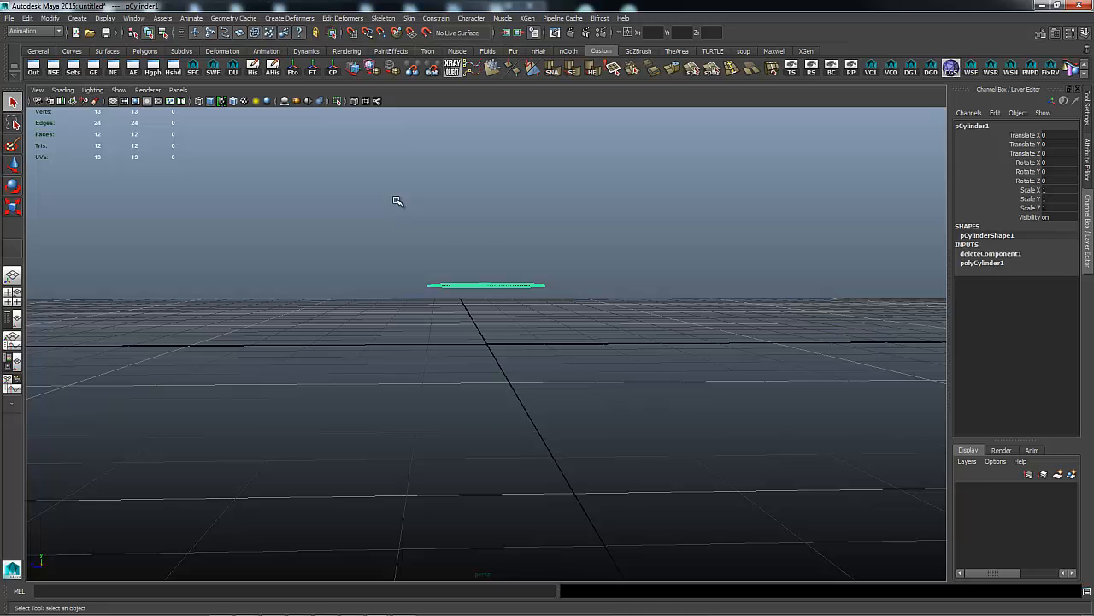
Snap the 12-sided disc onto the grid origin with the Move tool and grid snapping.
key(w)
drag(486, 237, 479, 272)
scroll(540, 317, up, 2)
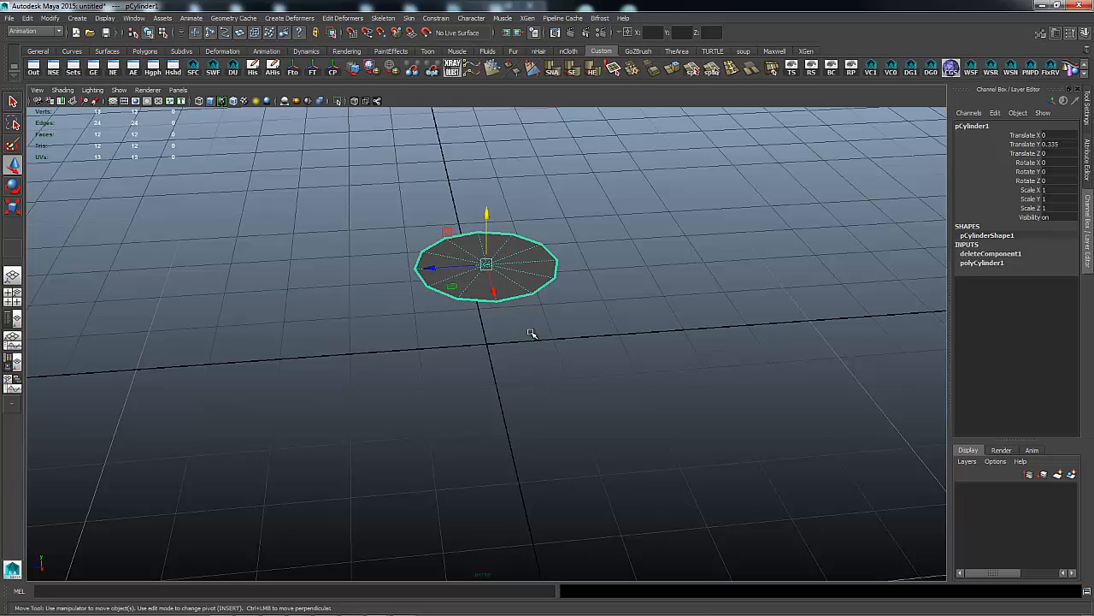
key(x)
middle_click(489, 347)
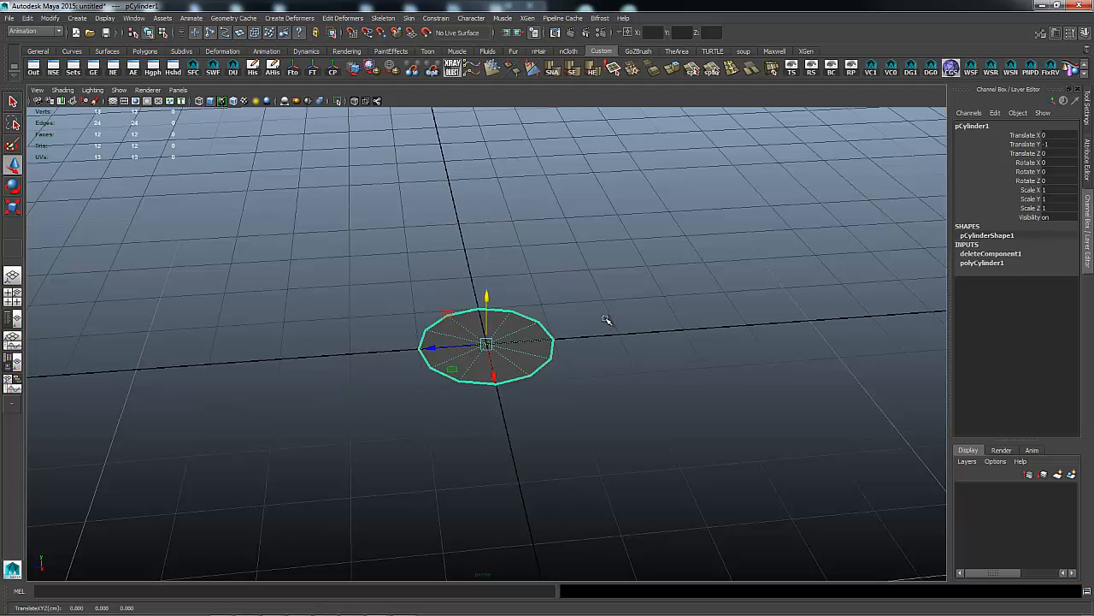
Try a Ctrl+E extrusion of the disc's face, scaling and raising it, then undo it.
right_click(534, 331)
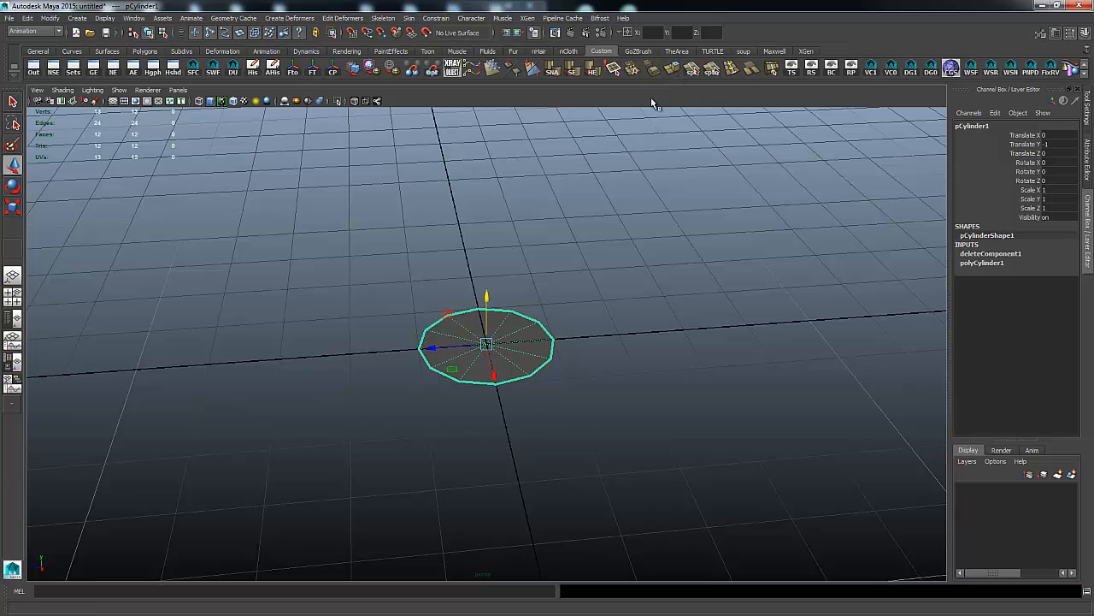
key(ctrl+e)
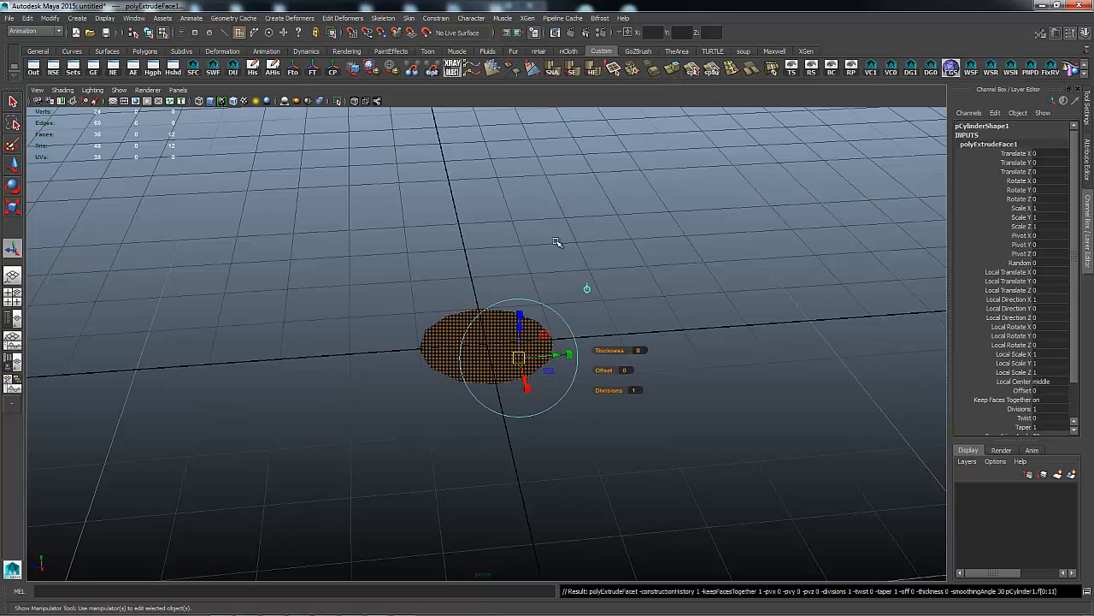
click(588, 288)
drag(489, 301, 489, 304)
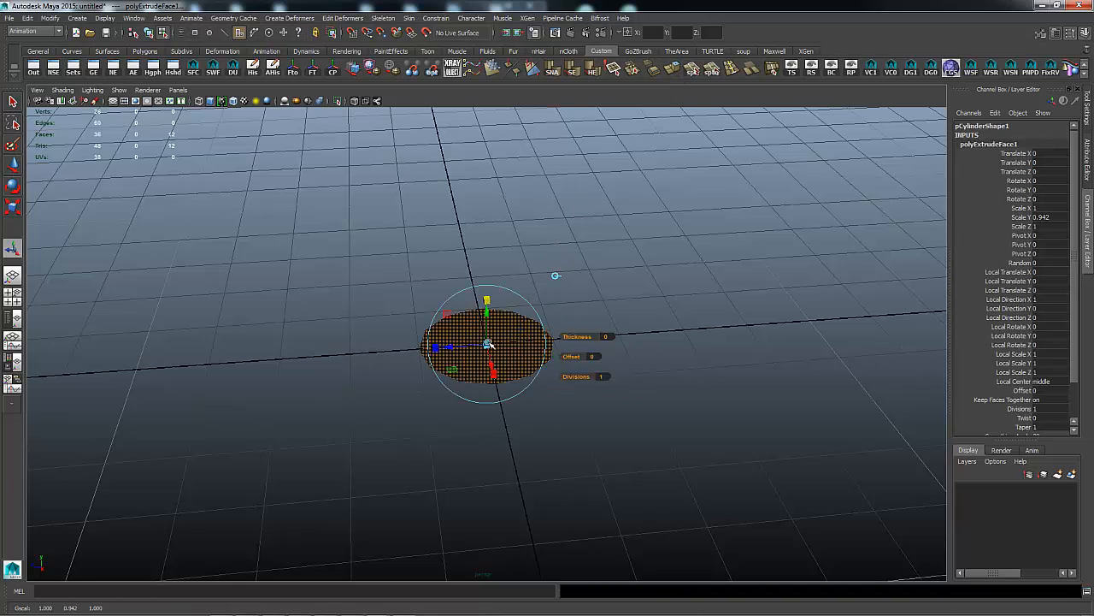
drag(487, 343, 499, 339)
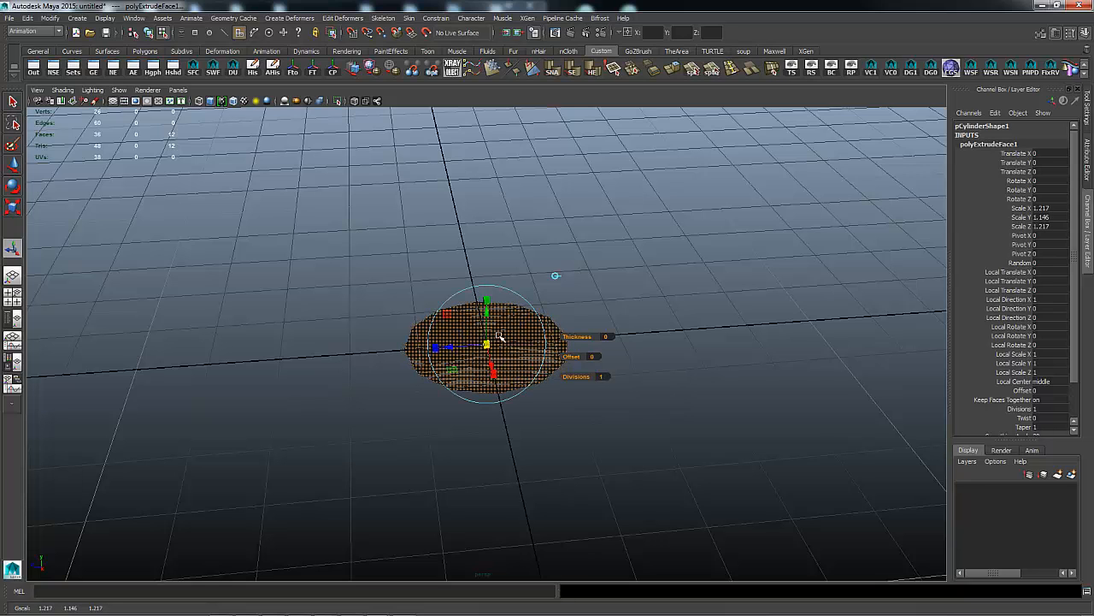
alt+drag(613, 297, 484, 254)
mouse_move(683, 231)
alt+mouse_down()
mouse_move(625, 195)
mouse_move(650, 146)
mouse_move(676, 248)
mouse_move(689, 205)
mouse_move(692, 234)
alt+mouse_up()
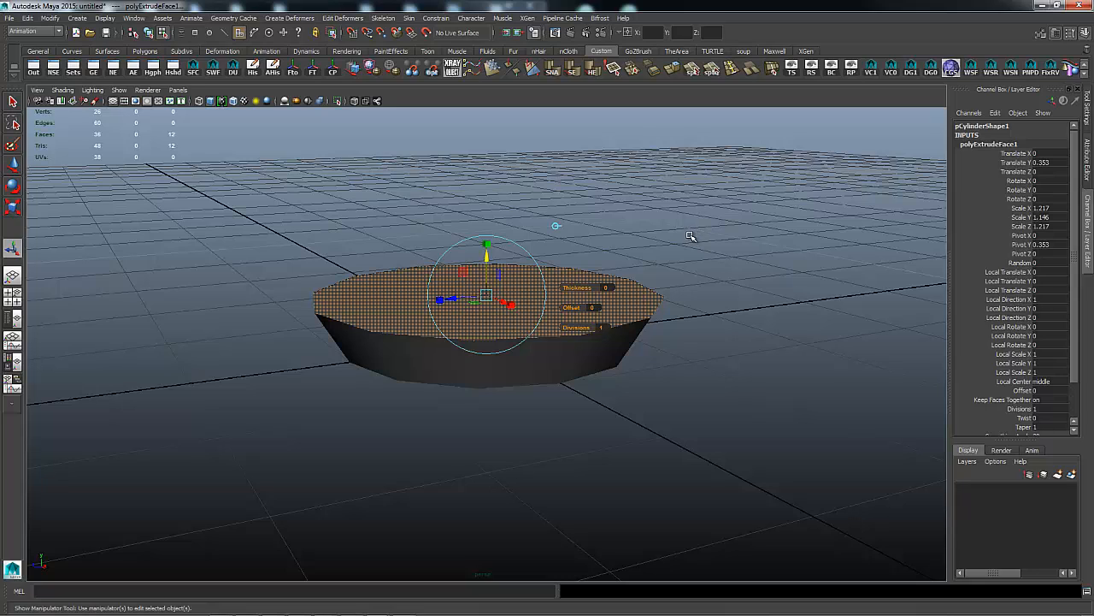
key(ctrl+z)
key(ctrl+z)
key(ctrl+z)
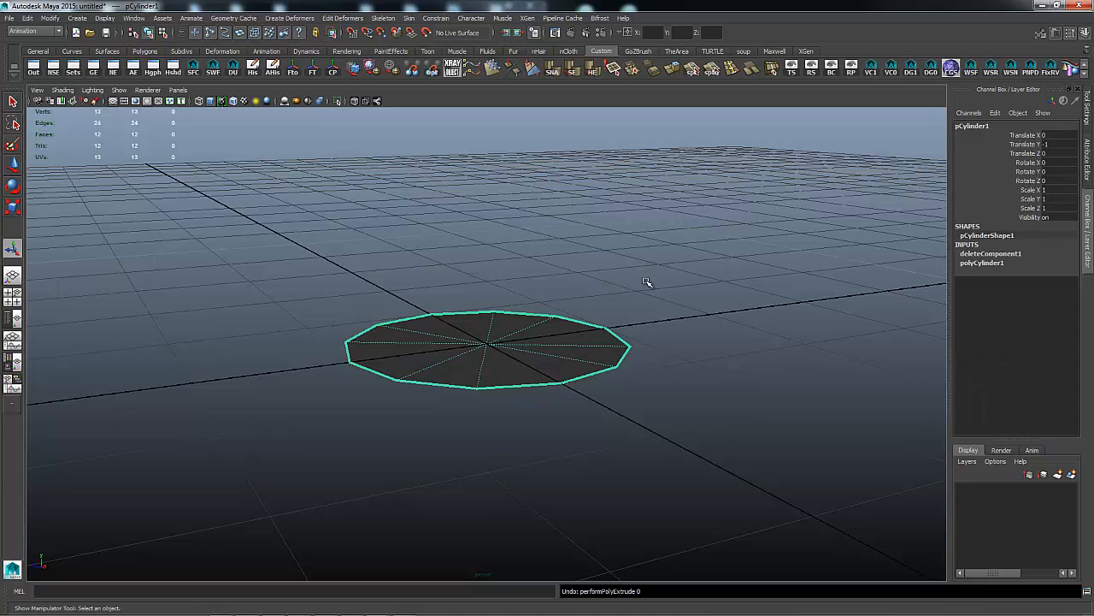
Extrude the disc's border edge loop and spread the new edges outward.
right_drag(597, 344, 597, 316)
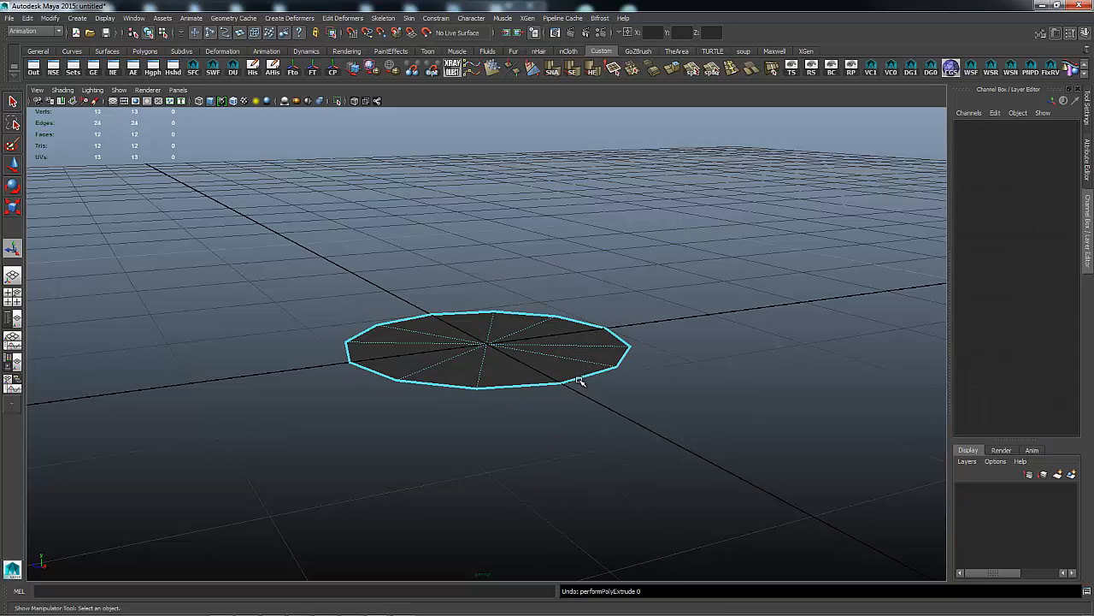
double_click(579, 382)
shift+right_drag(694, 304, 692, 330)
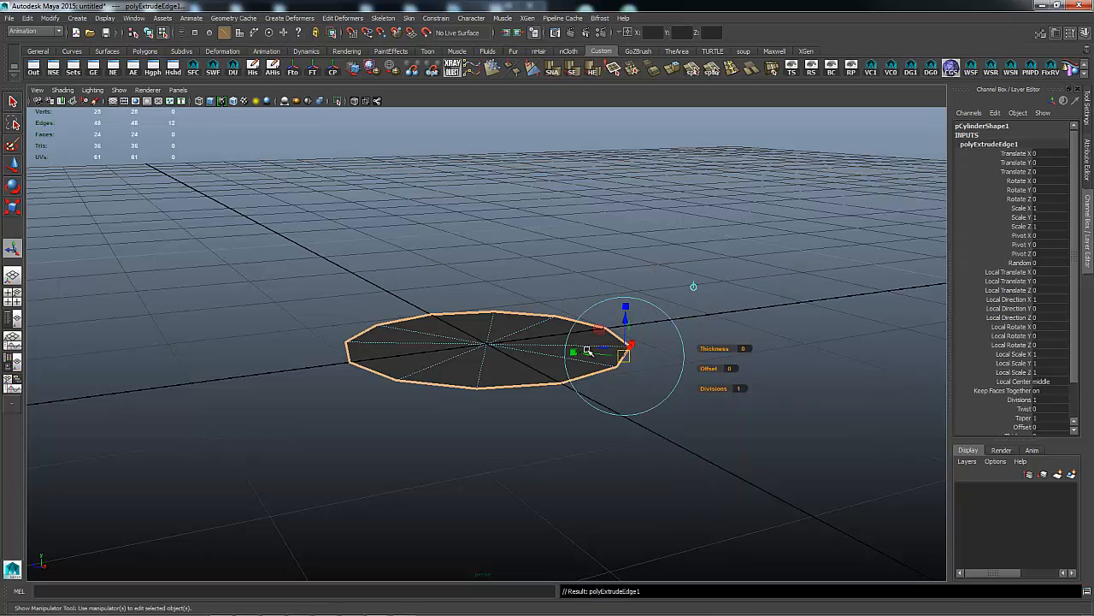
drag(588, 350, 606, 355)
click(741, 259)
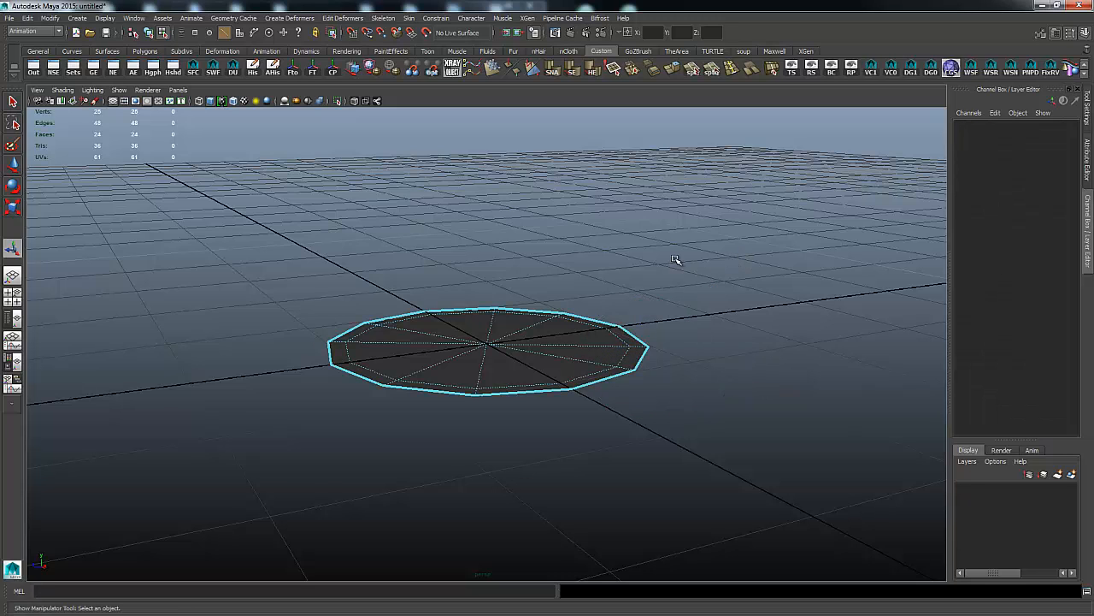
alt+drag(675, 259, 647, 292)
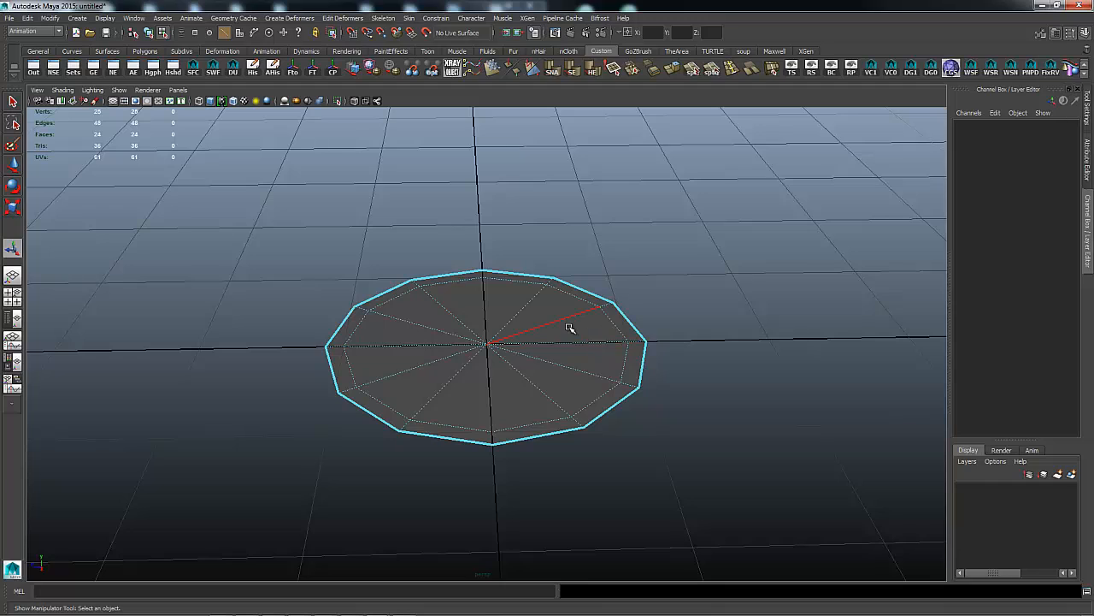
Extrude the 12 inner faces and sink them about 0.104 units into a shallow recess.
right_click(523, 338)
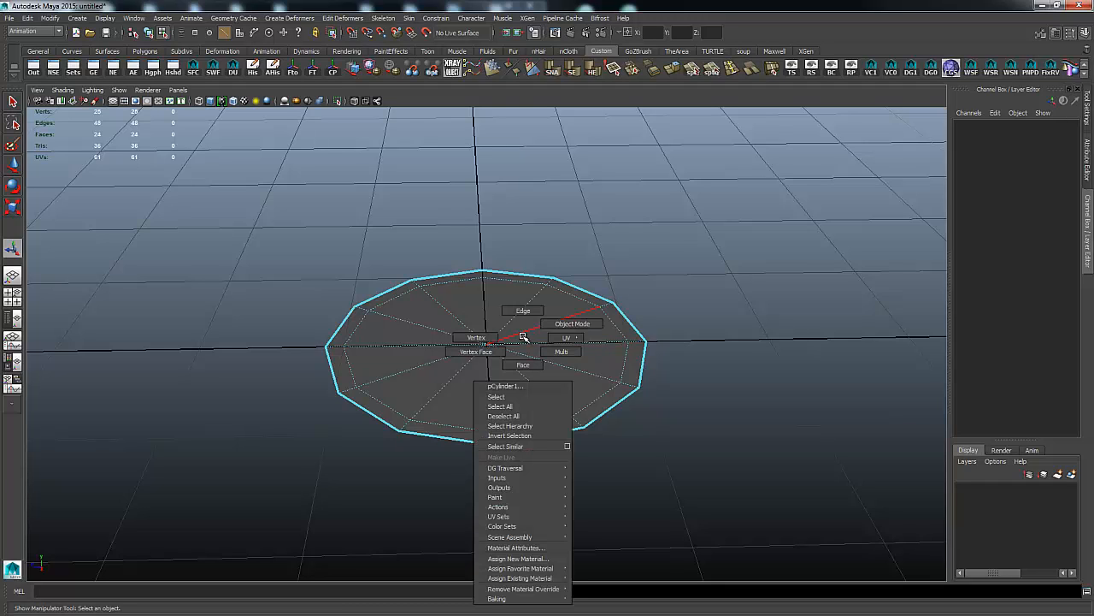
right_drag(523, 337, 523, 364)
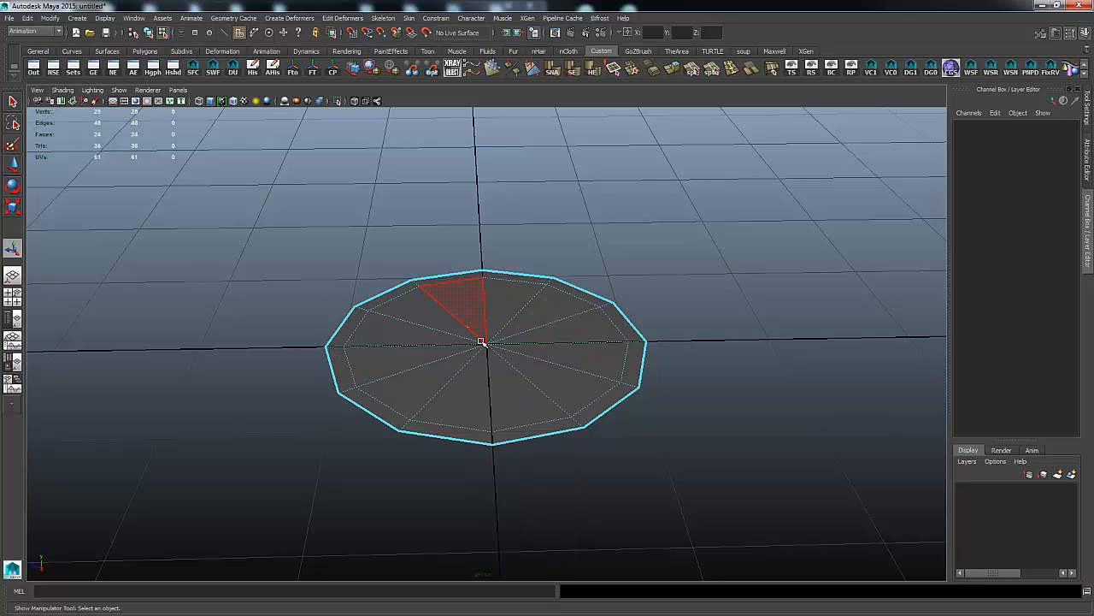
drag(467, 327, 521, 366)
shift+right_drag(543, 352, 551, 346)
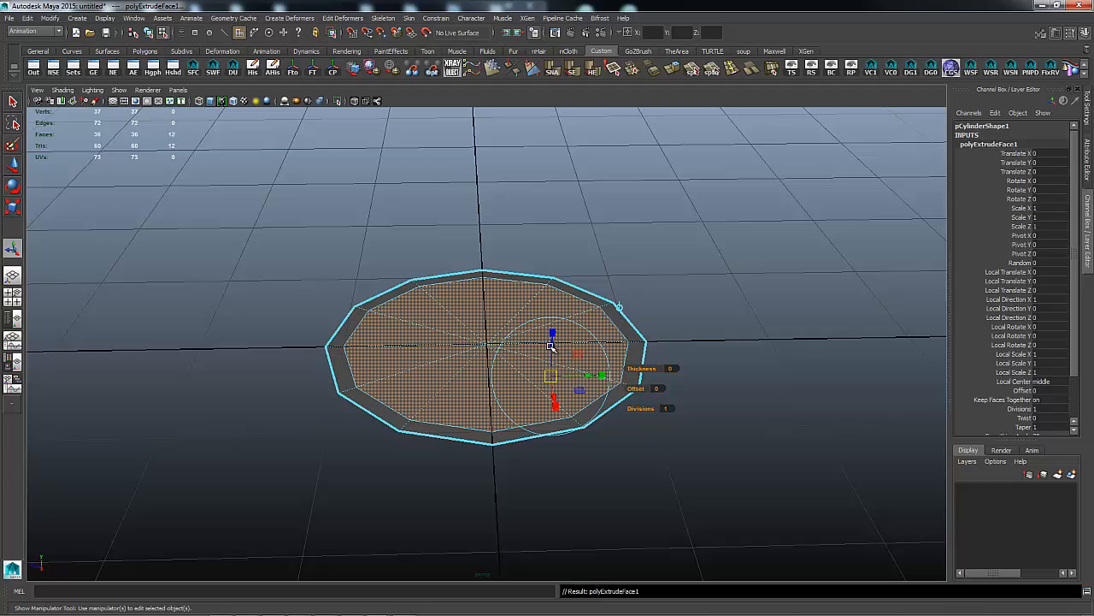
click(619, 306)
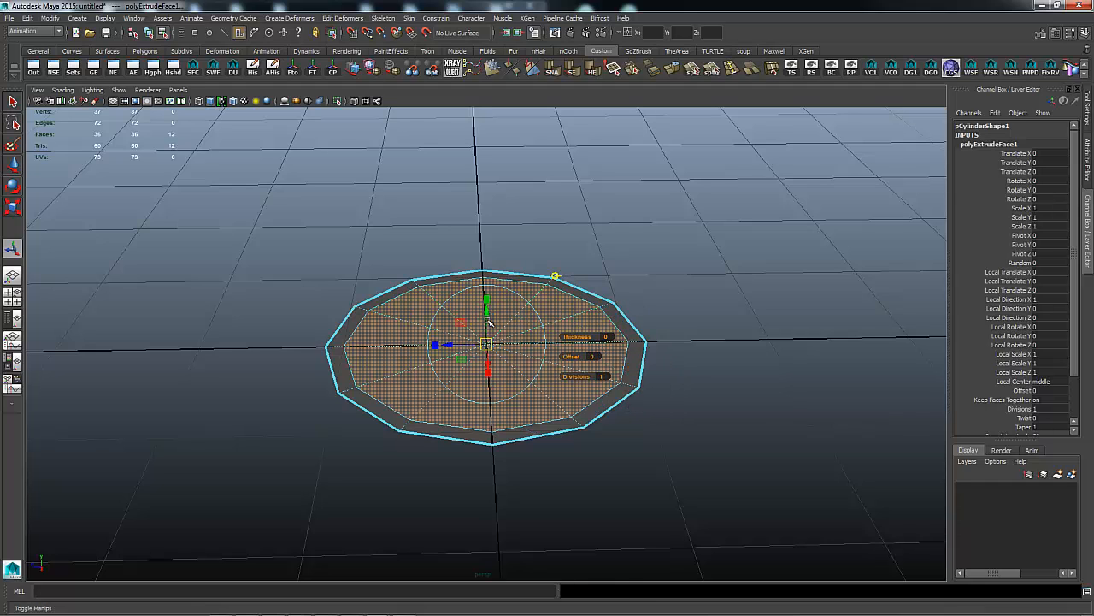
alt+right_drag(722, 289, 701, 286)
alt+drag(701, 286, 731, 266)
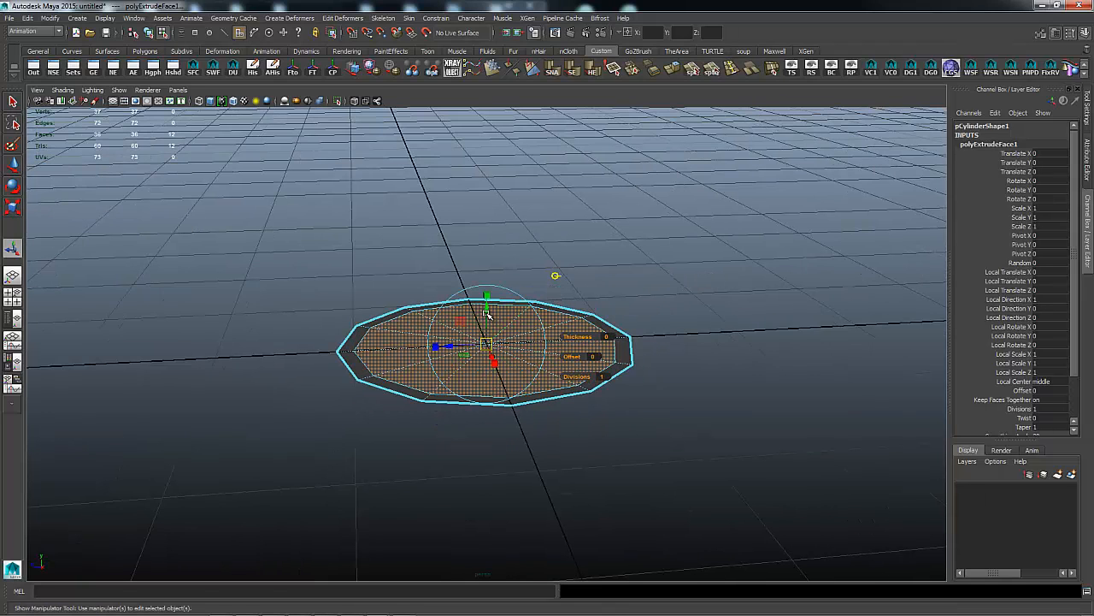
drag(485, 314, 485, 325)
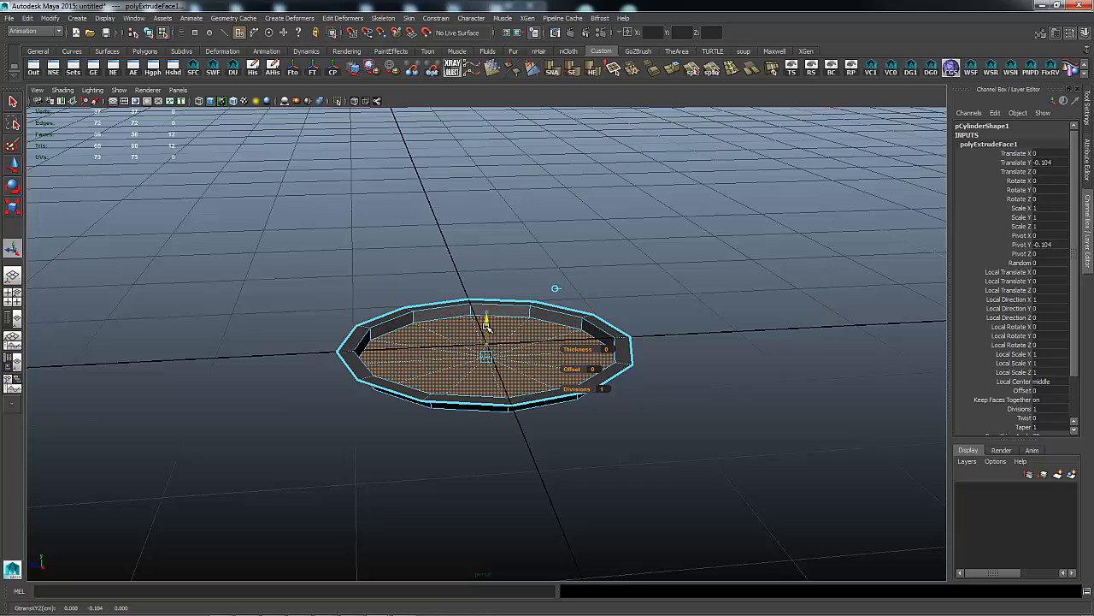
click(608, 277)
key(g)
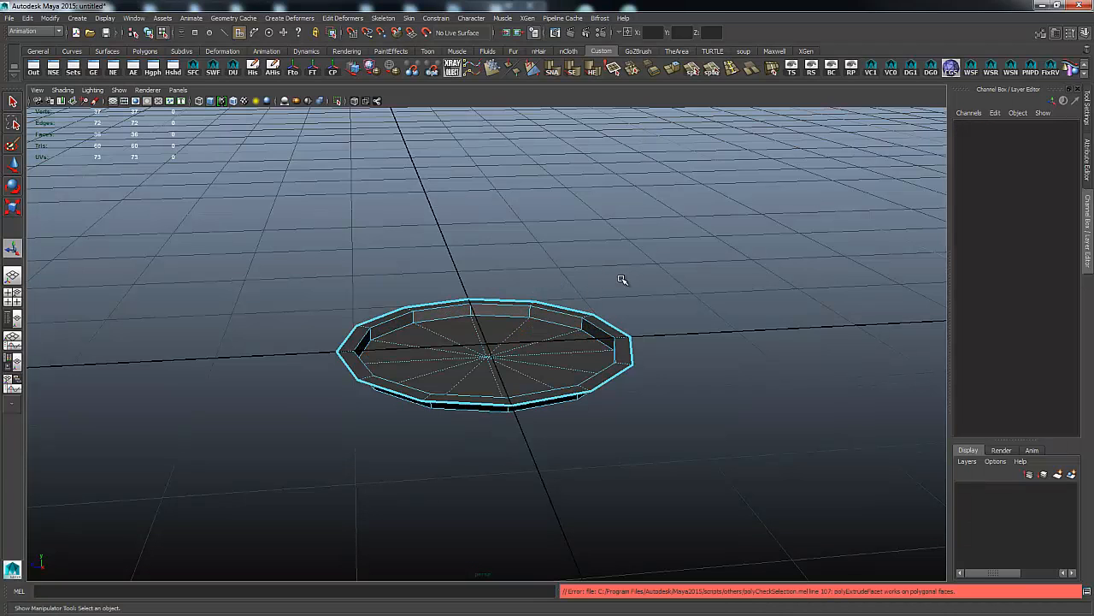
Extrude the 12 recessed faces down into a deep tube and delete them.
right_drag(518, 337, 532, 365)
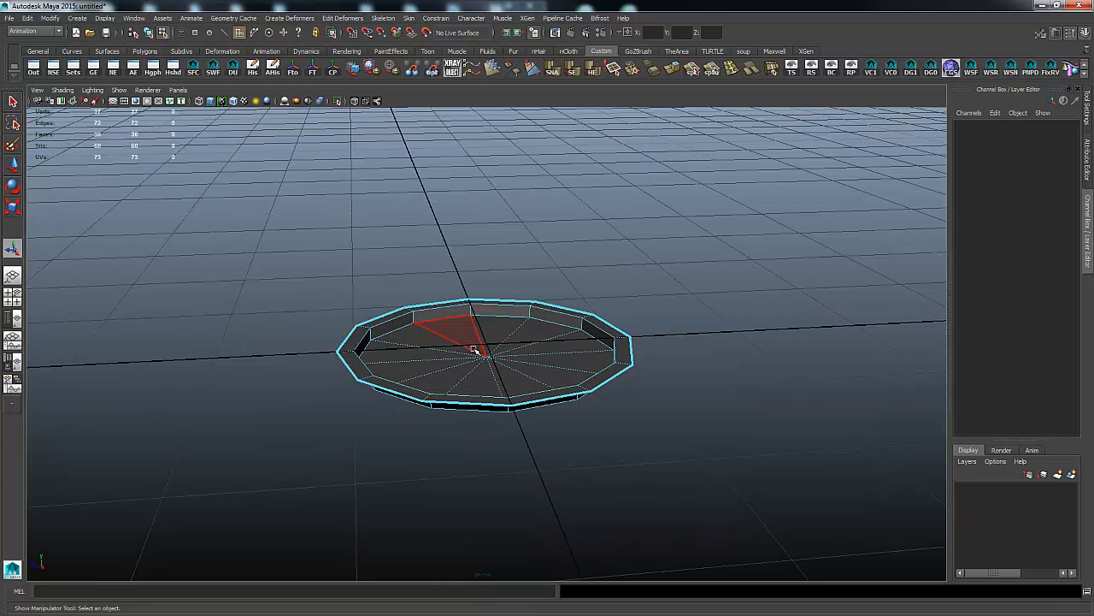
drag(475, 348, 513, 370)
shift+right_drag(551, 339, 556, 366)
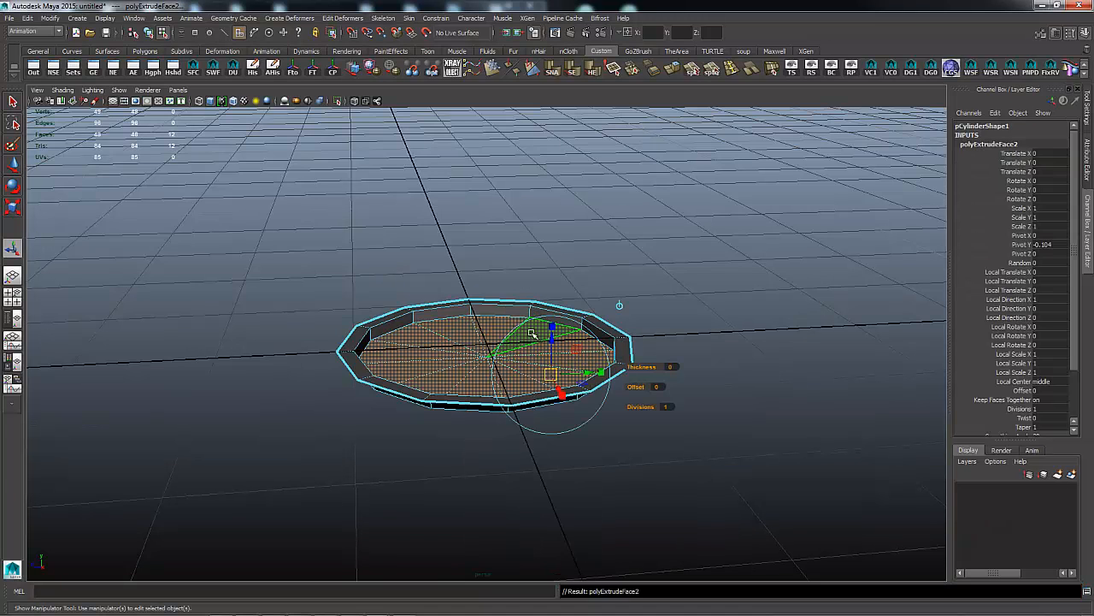
click(618, 305)
drag(487, 318, 491, 416)
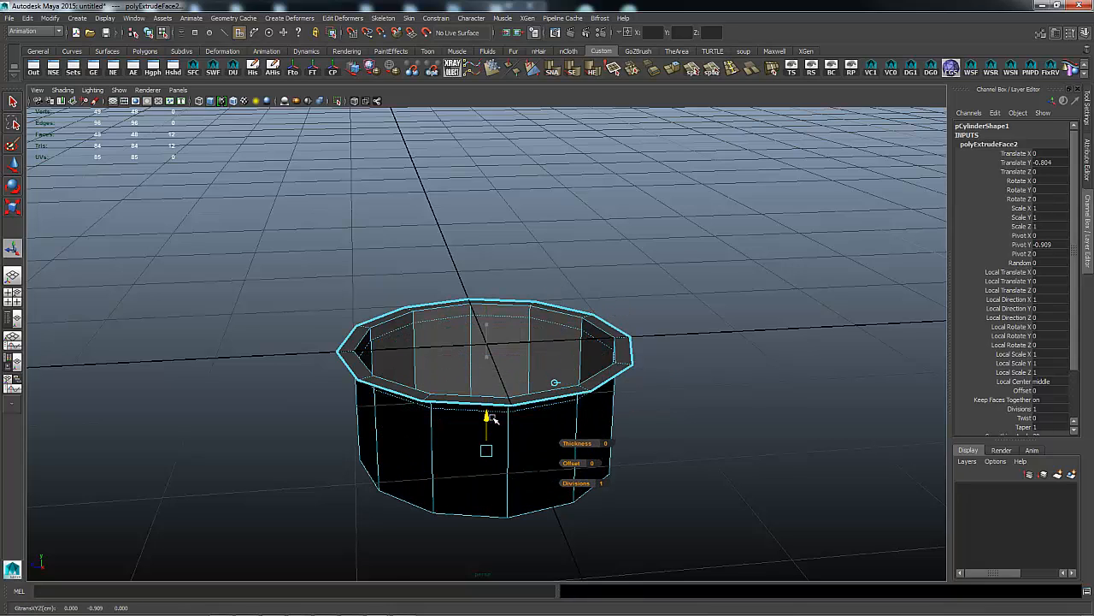
key(Delete)
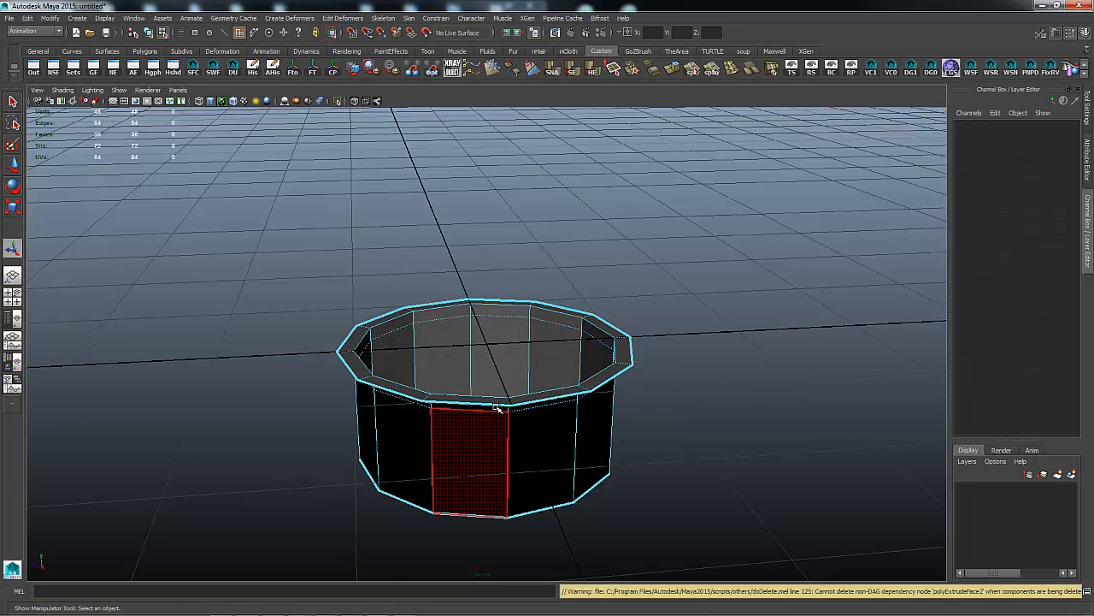
Reframe the view from above on the open ring and return to object selection.
alt+drag(726, 313, 693, 325)
scroll(681, 325, down, 10)
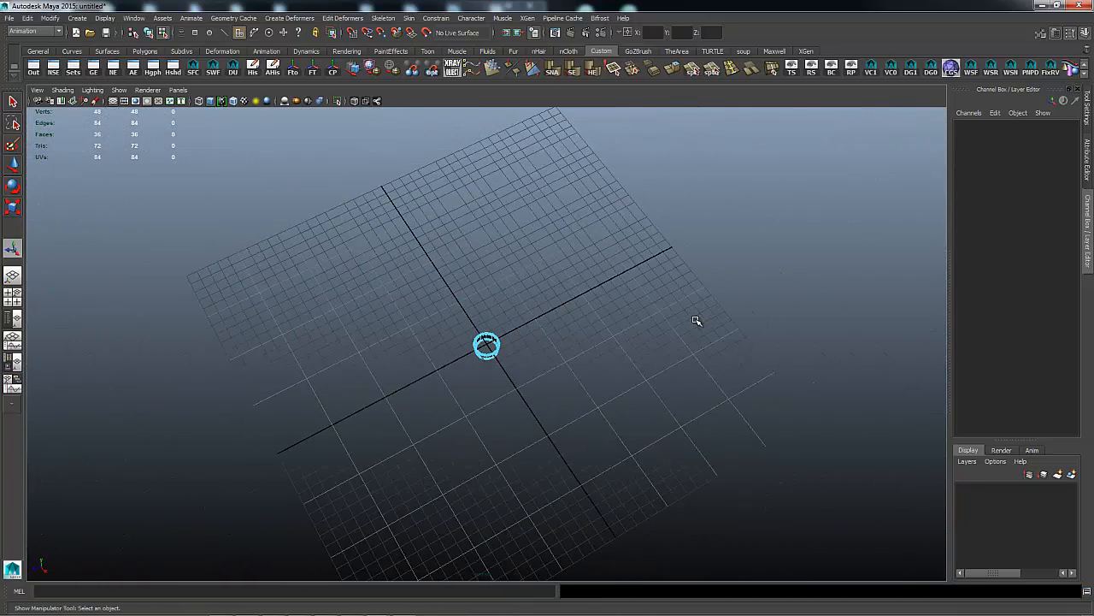
right_click(488, 338)
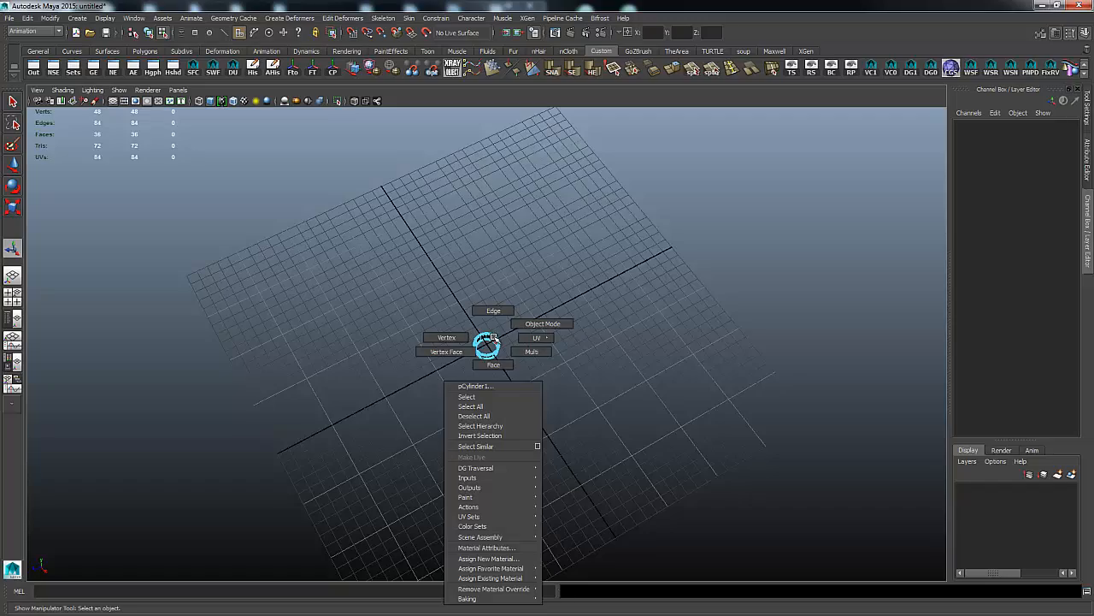
scroll(701, 381, up, 6)
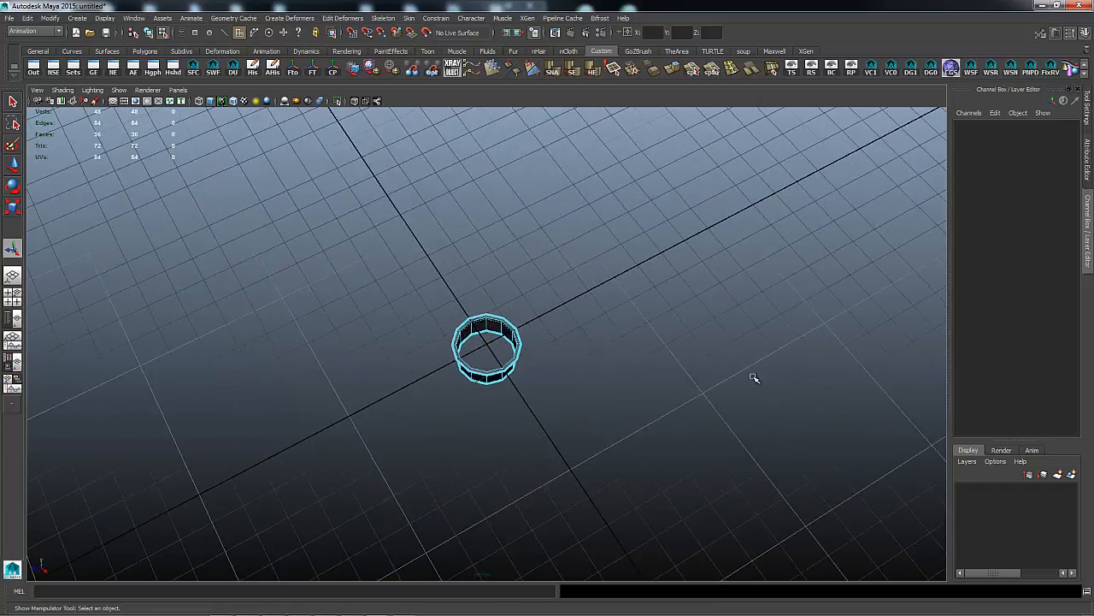
alt+drag(650, 381, 599, 379)
alt+right_drag(599, 379, 761, 402)
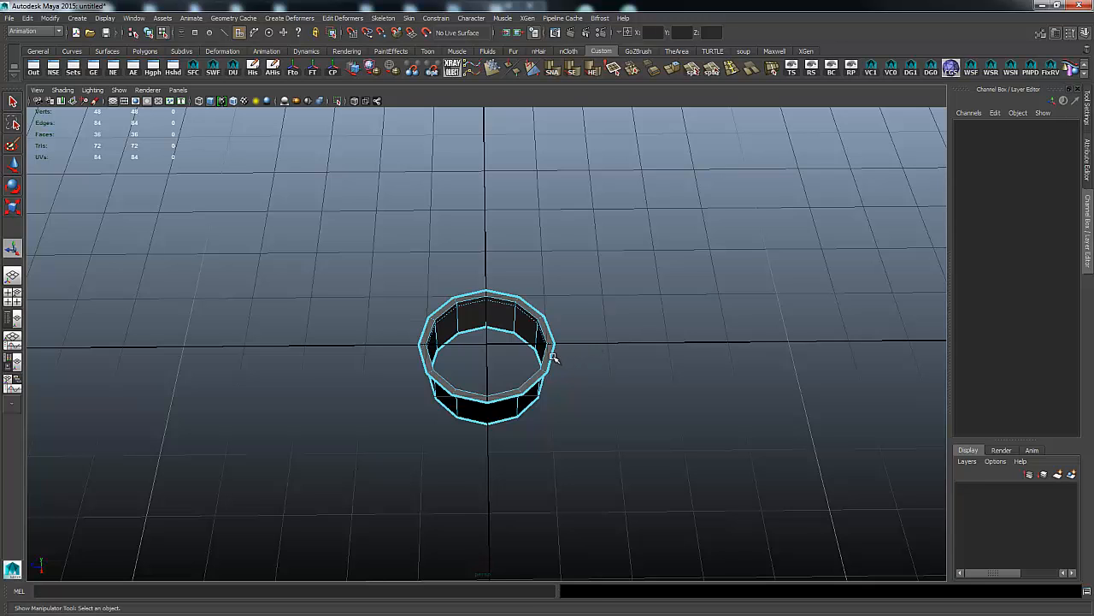
right_drag(552, 356, 562, 329)
Extrude the ring's top edge loop and pull the new edges out to Local Translate Y -0.491.
double_click(552, 355)
shift+right_drag(607, 359, 604, 377)
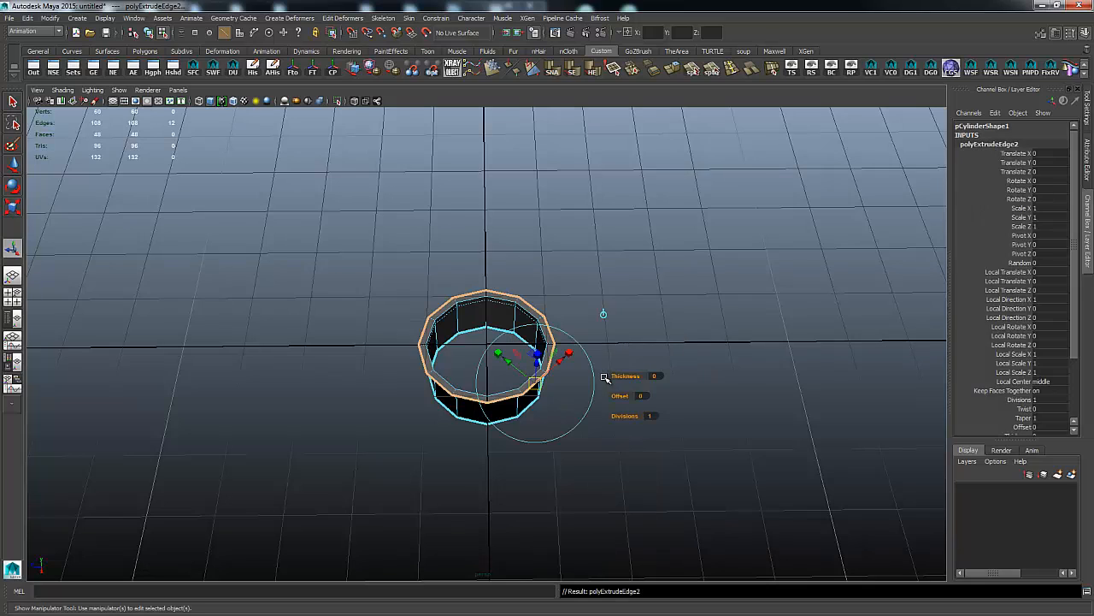
drag(510, 363, 529, 384)
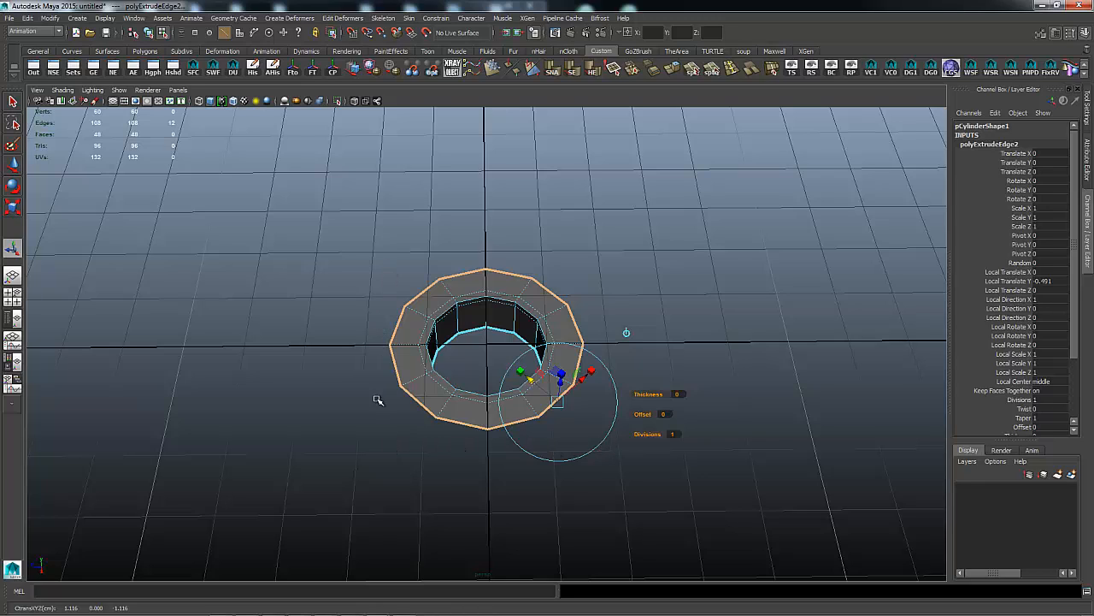
right_drag(548, 306, 513, 307)
Snap the first three outer rim vertices onto grid points with the Move tool.
drag(576, 332, 602, 346)
key(w)
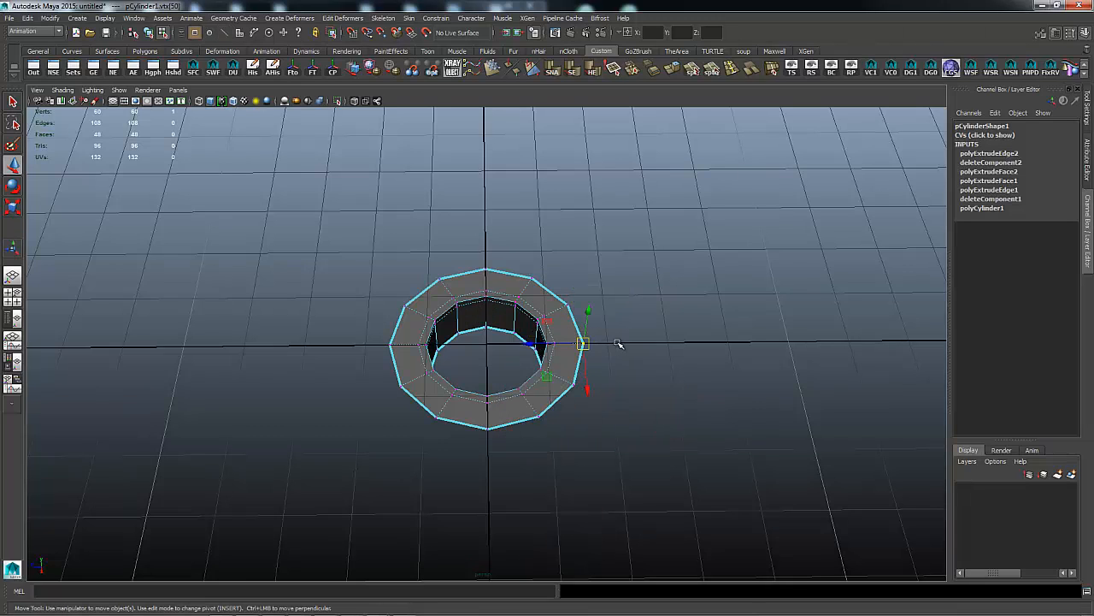
key(x)
middle_drag(608, 343, 610, 345)
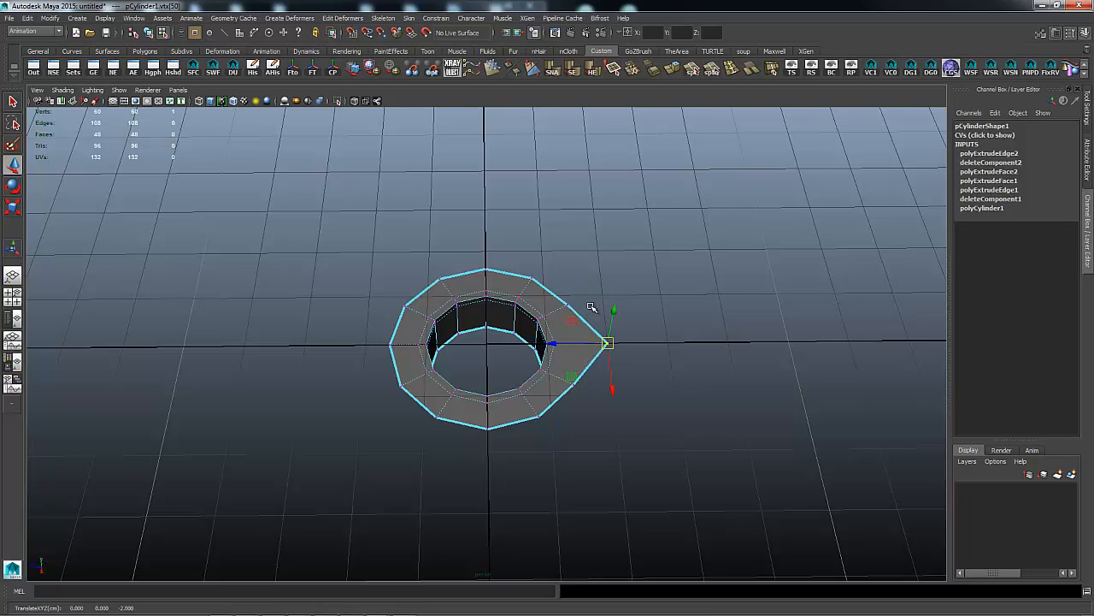
drag(560, 299, 588, 320)
key(x)
middle_drag(604, 296, 602, 296)
drag(527, 274, 545, 297)
key(x)
middle_drag(598, 255, 597, 251)
Snap three more outer rim vertices to grid intersections after reorienting the view.
drag(480, 255, 498, 277)
key(x)
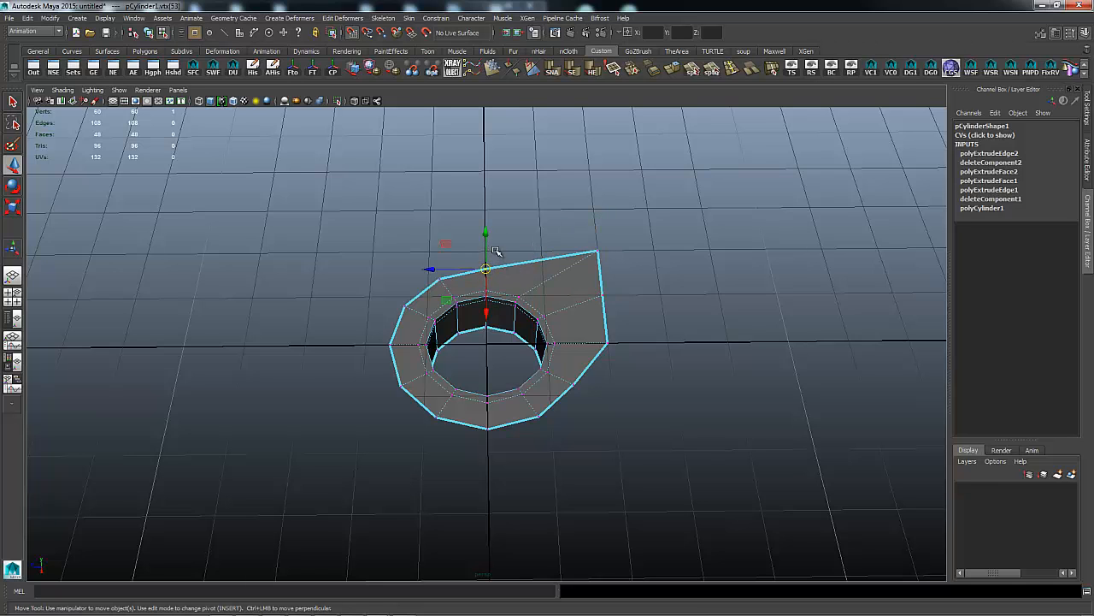
alt+right_drag(766, 300, 691, 309)
alt+drag(715, 313, 629, 316)
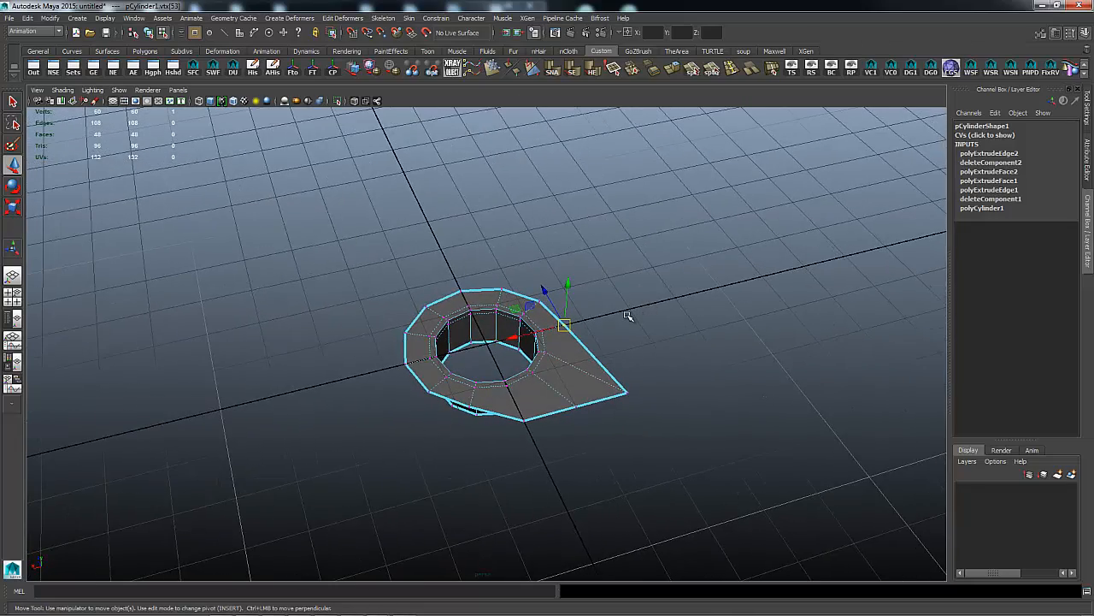
key(x)
middle_click(588, 320)
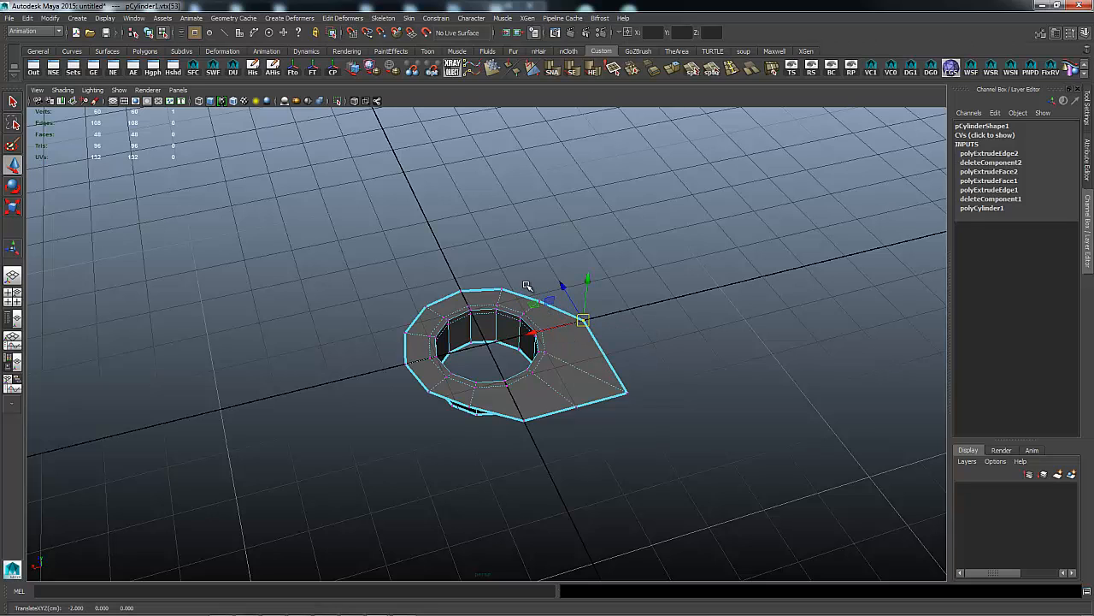
drag(526, 285, 548, 308)
key(x)
middle_click(563, 288)
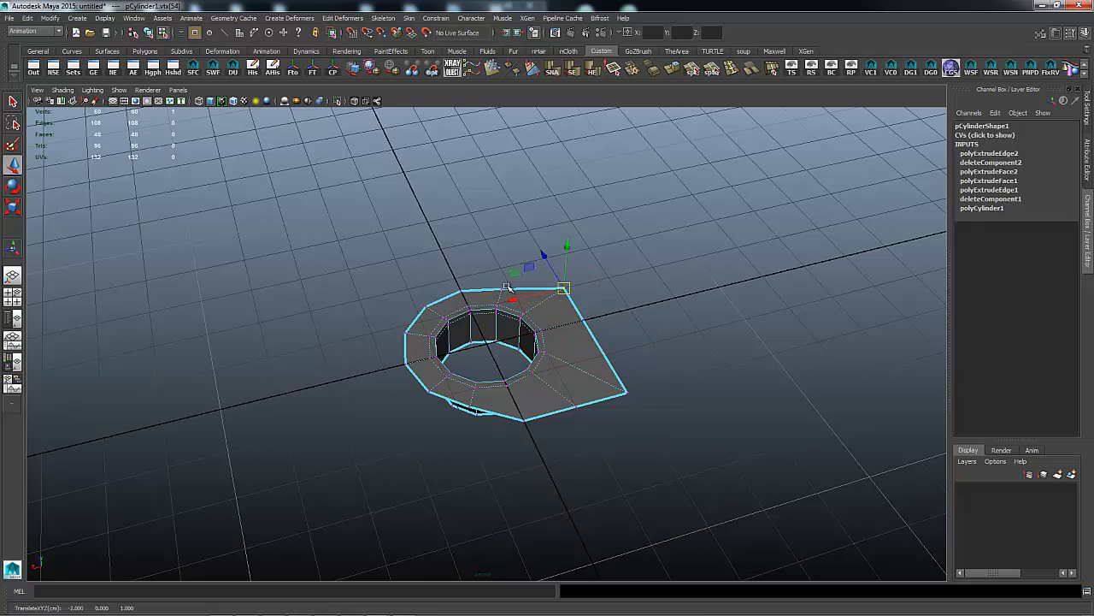
drag(493, 277, 510, 296)
key(x)
middle_click(546, 258)
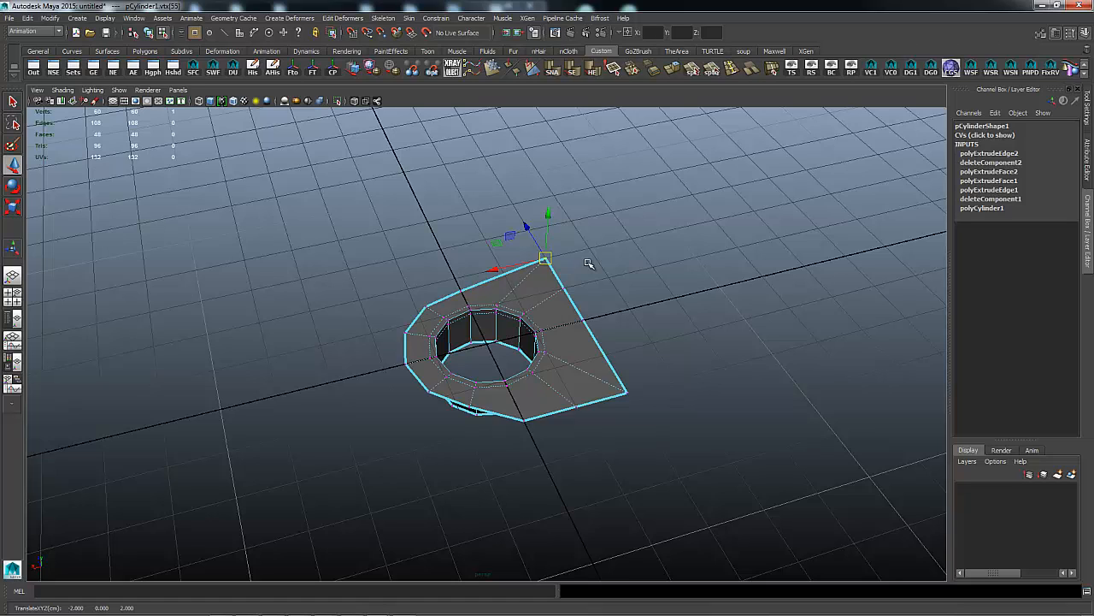
Snap the top rim vertices onto grid points, placing one at the -2, 2 corner.
key(x)
drag(547, 259, 655, 258)
key(x)
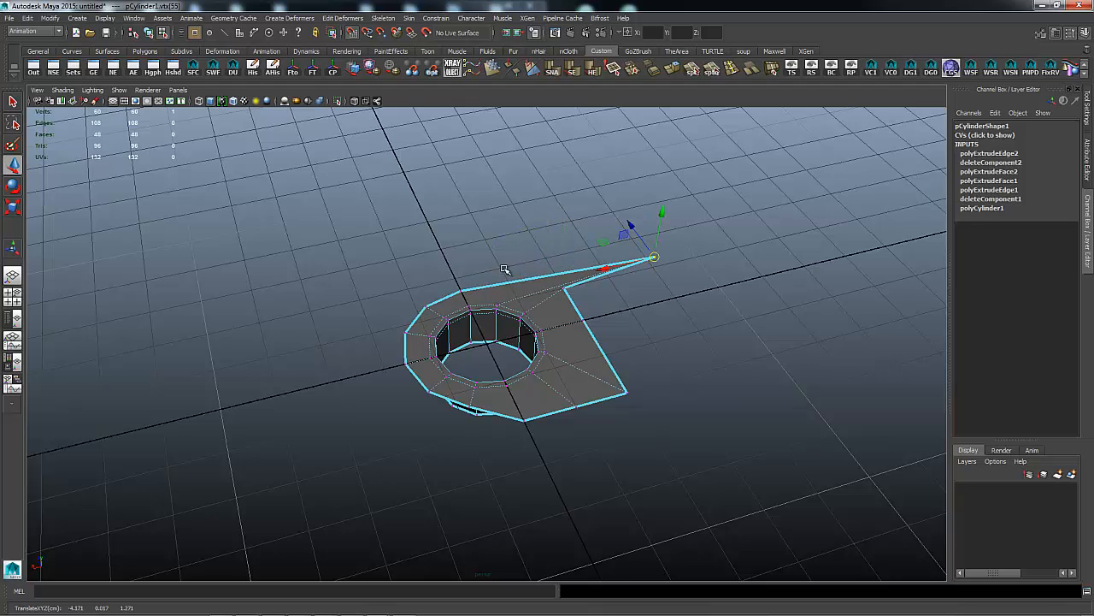
middle_click(506, 269)
click(565, 288)
key(x)
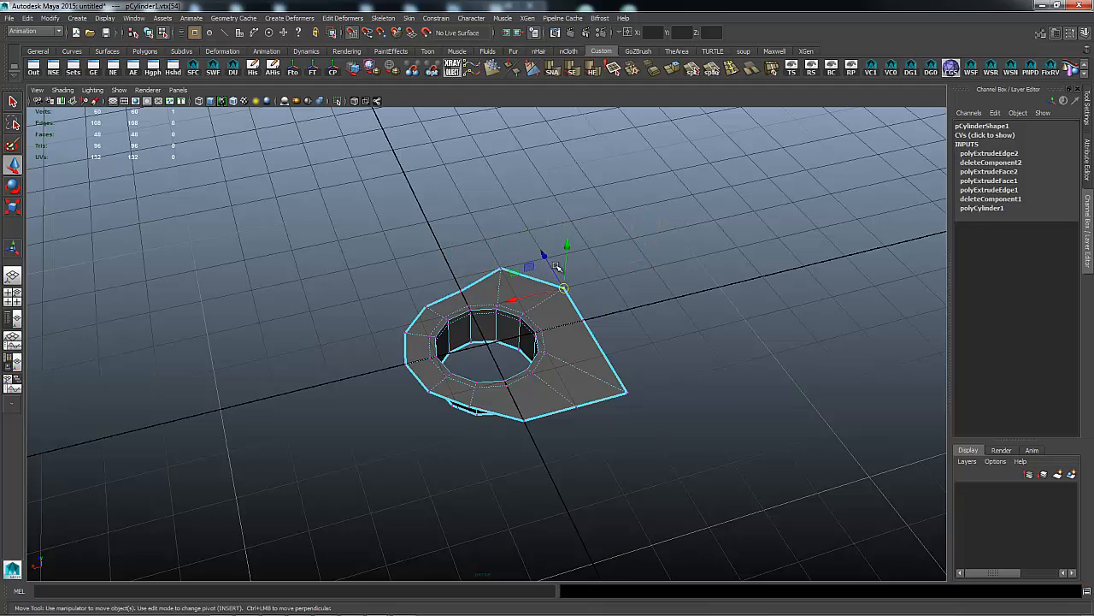
drag(591, 289, 656, 293)
key(x)
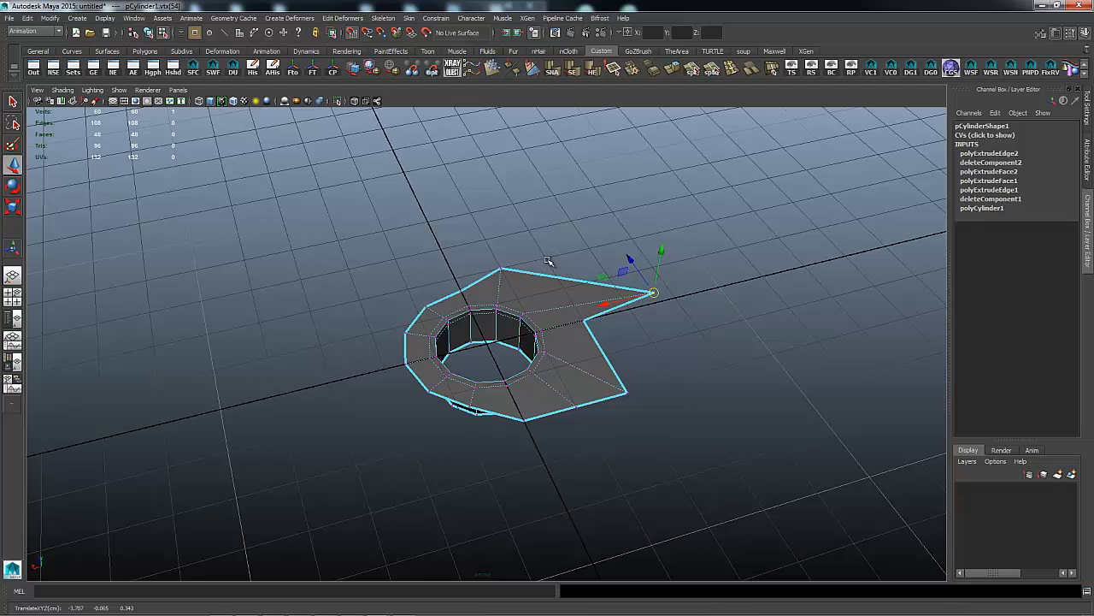
middle_click(550, 260)
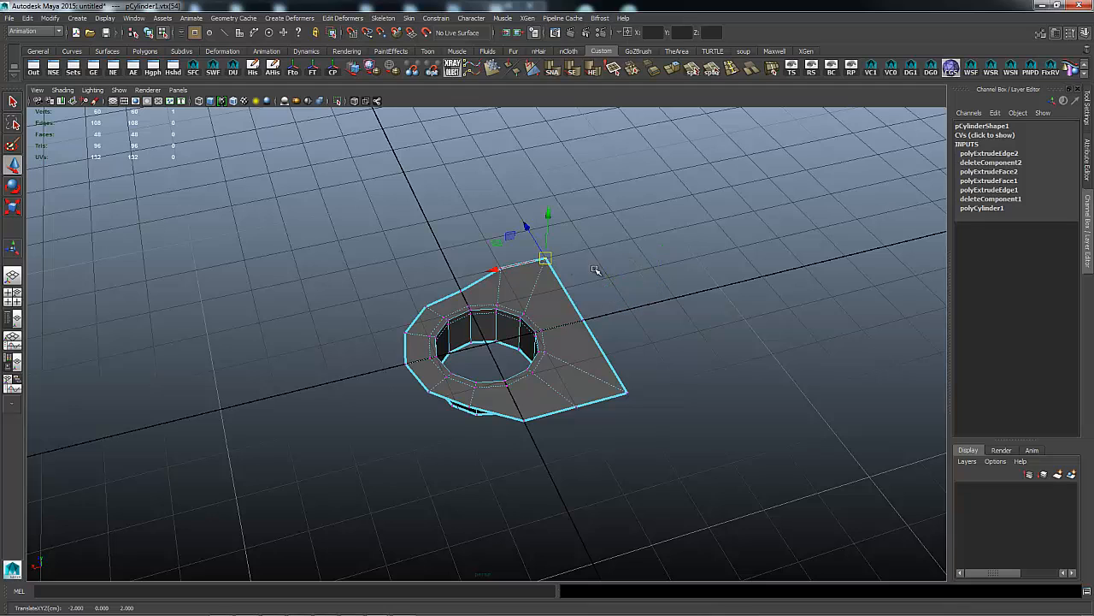
click(460, 291)
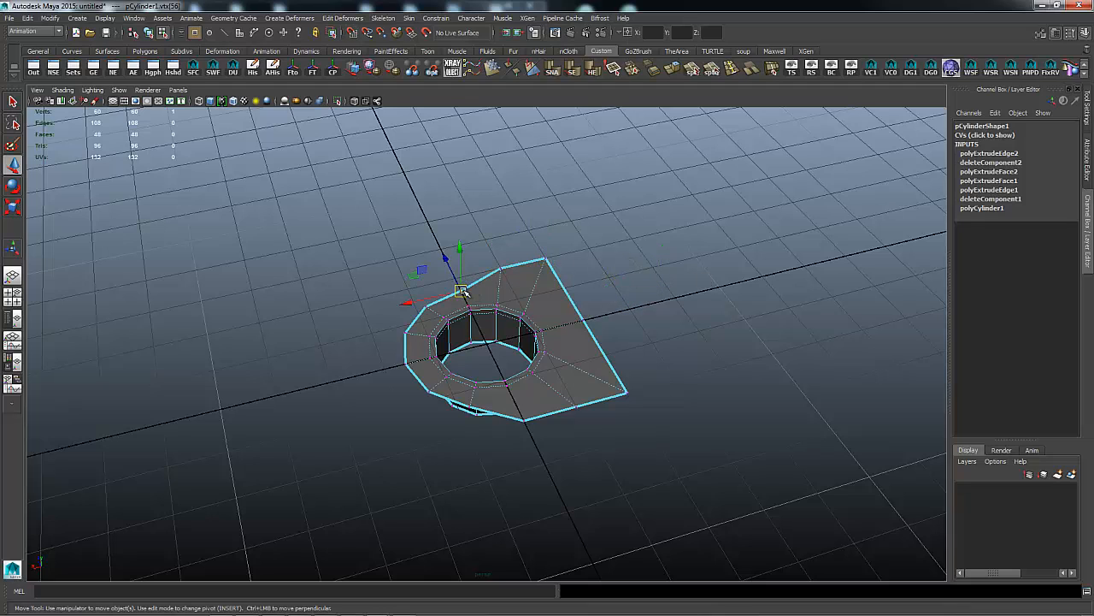
drag(460, 291, 493, 303)
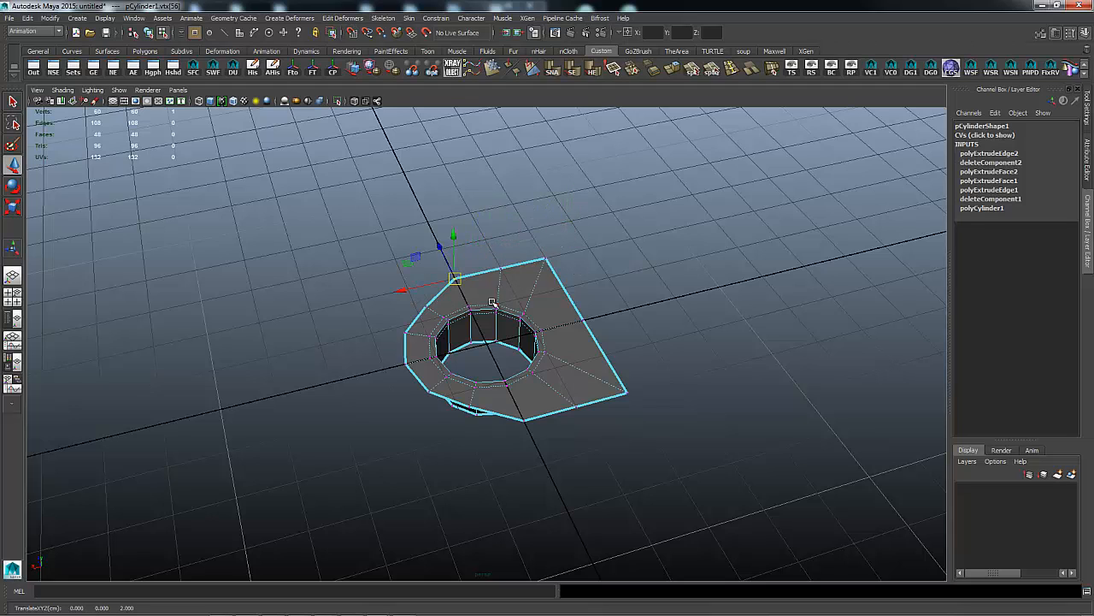
Snap the left corner and left-side outline vertices onto grid points.
click(427, 308)
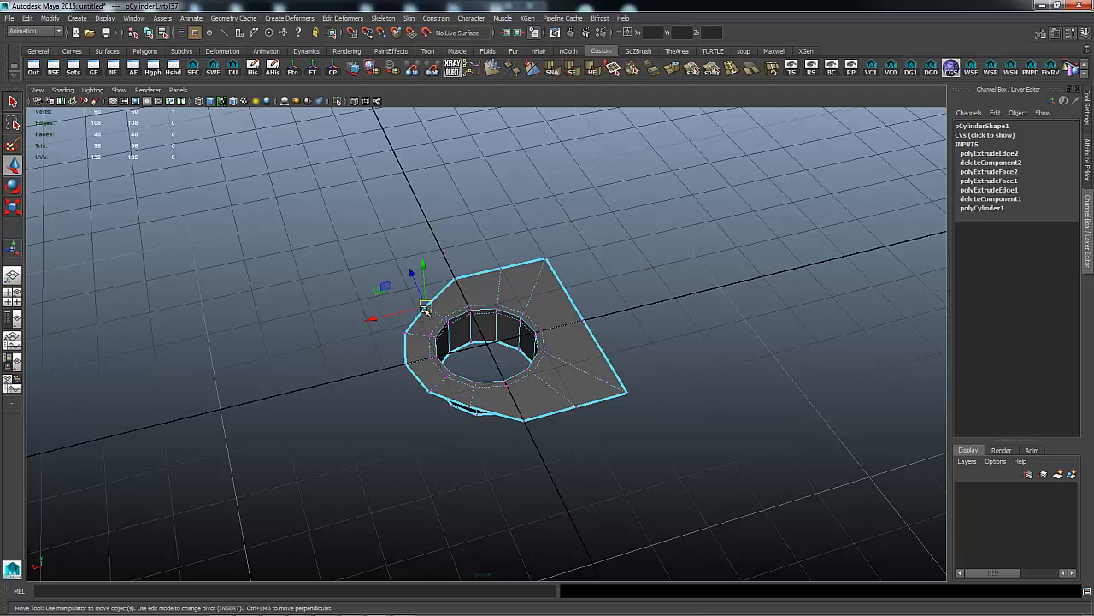
key(x)
drag(408, 289, 360, 301)
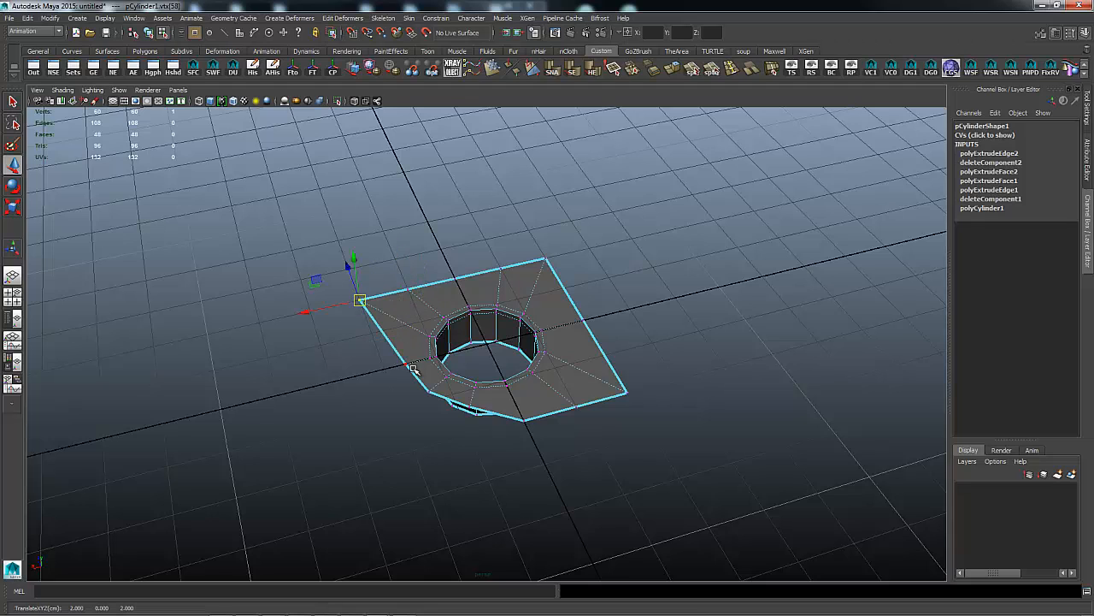
click(428, 391)
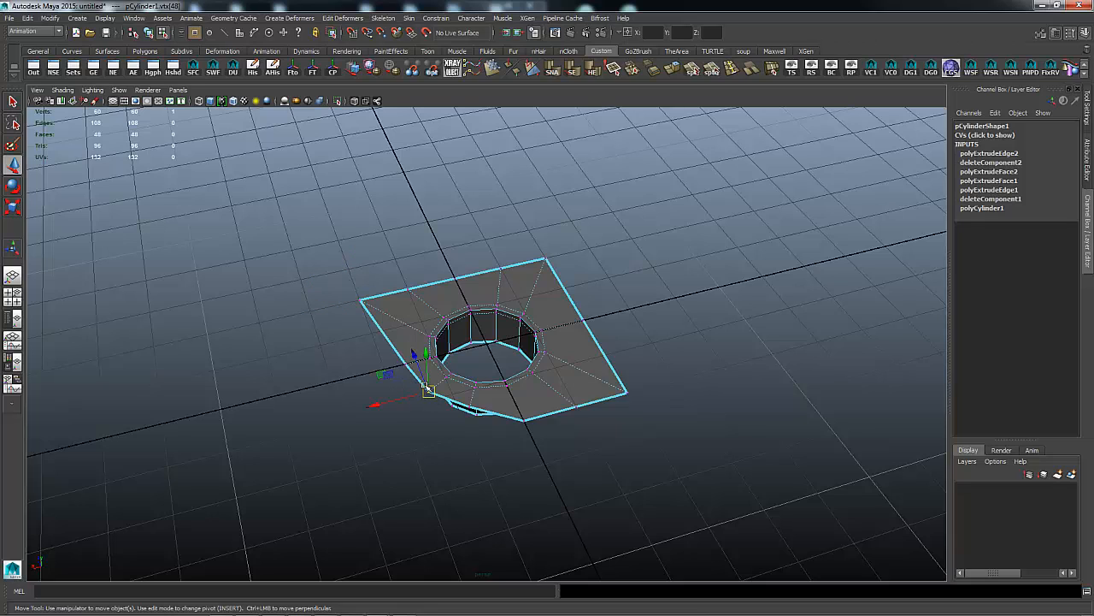
key(x)
middle_drag(403, 412, 400, 408)
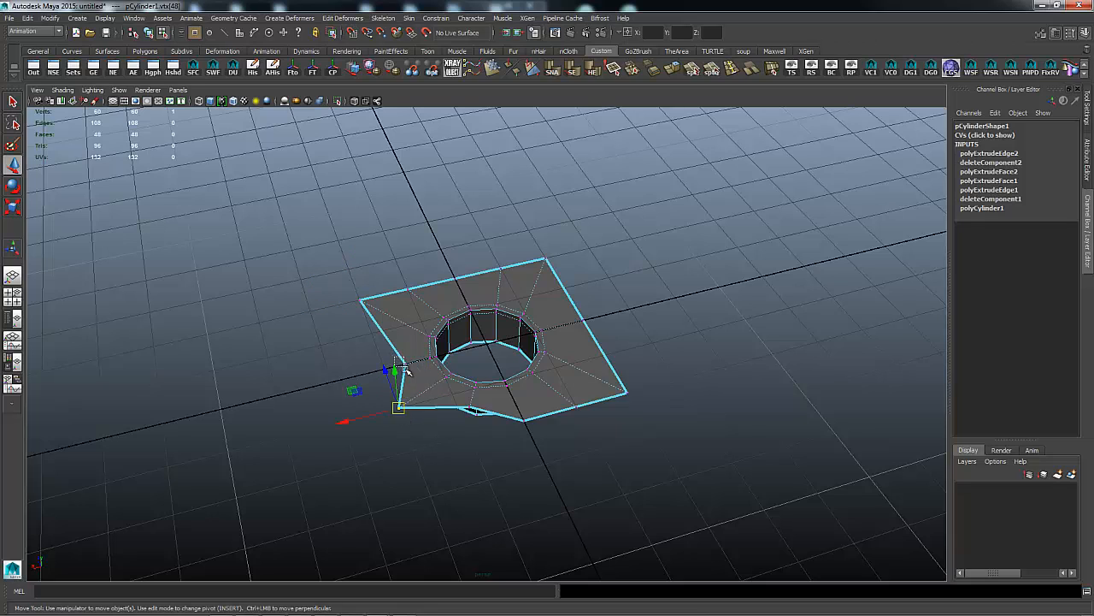
click(406, 365)
key(x)
drag(380, 370, 383, 369)
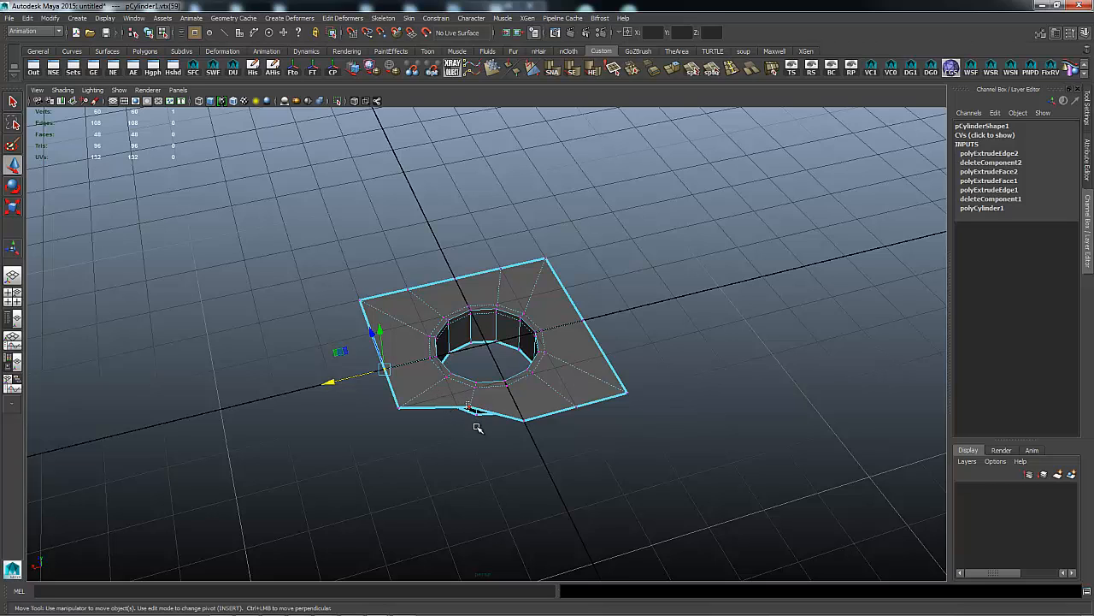
Snap the bottom-edge and bottom corner vertices left onto the grid to square the bottom.
click(474, 415)
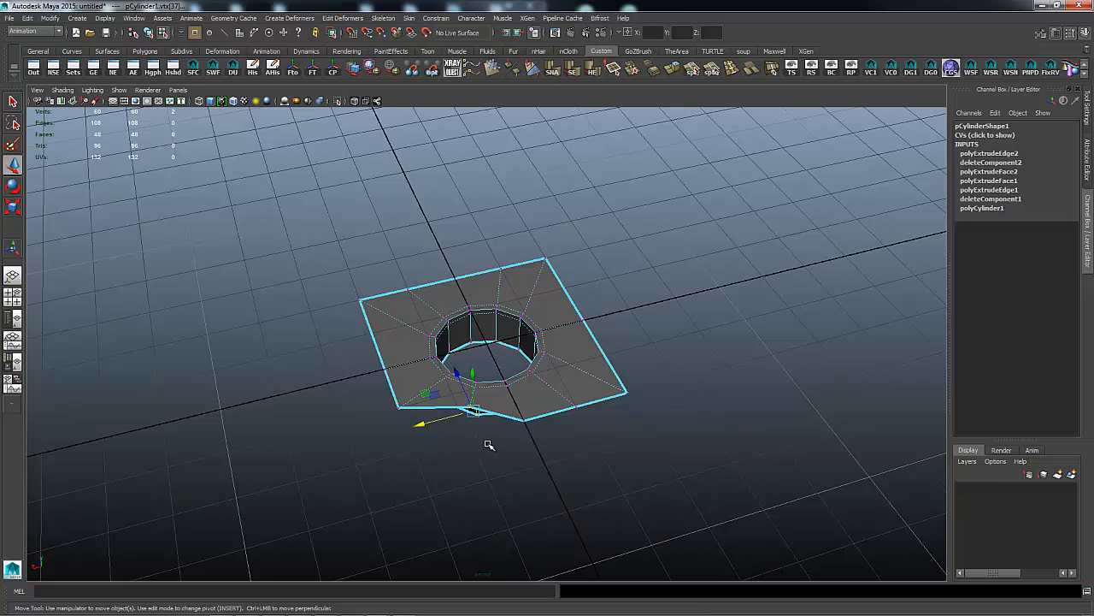
key(x)
middle_drag(472, 434, 469, 431)
key(x)
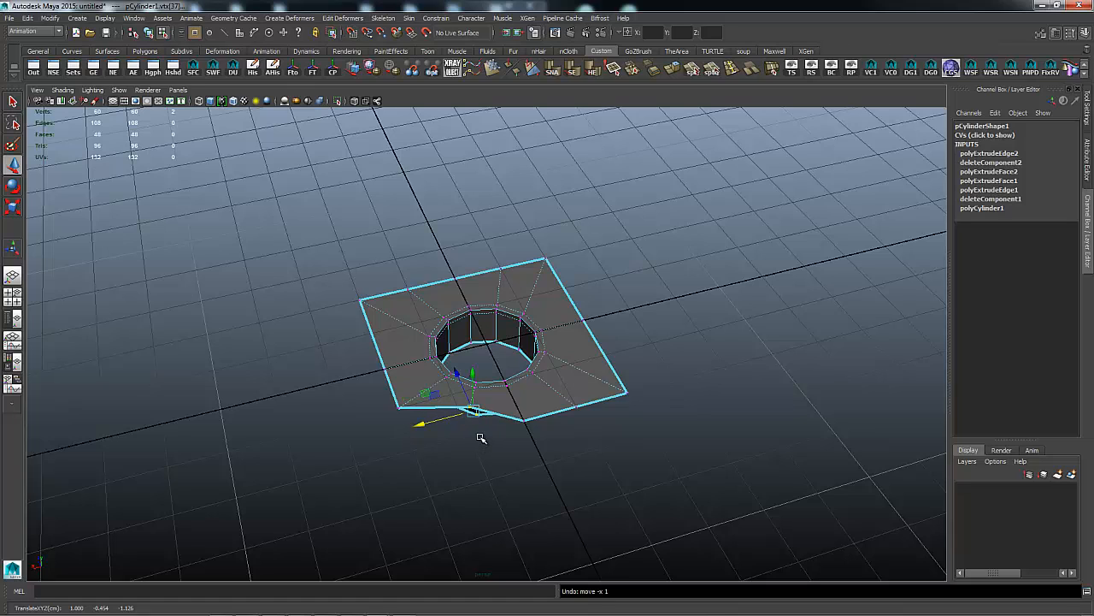
click(481, 440)
click(469, 407)
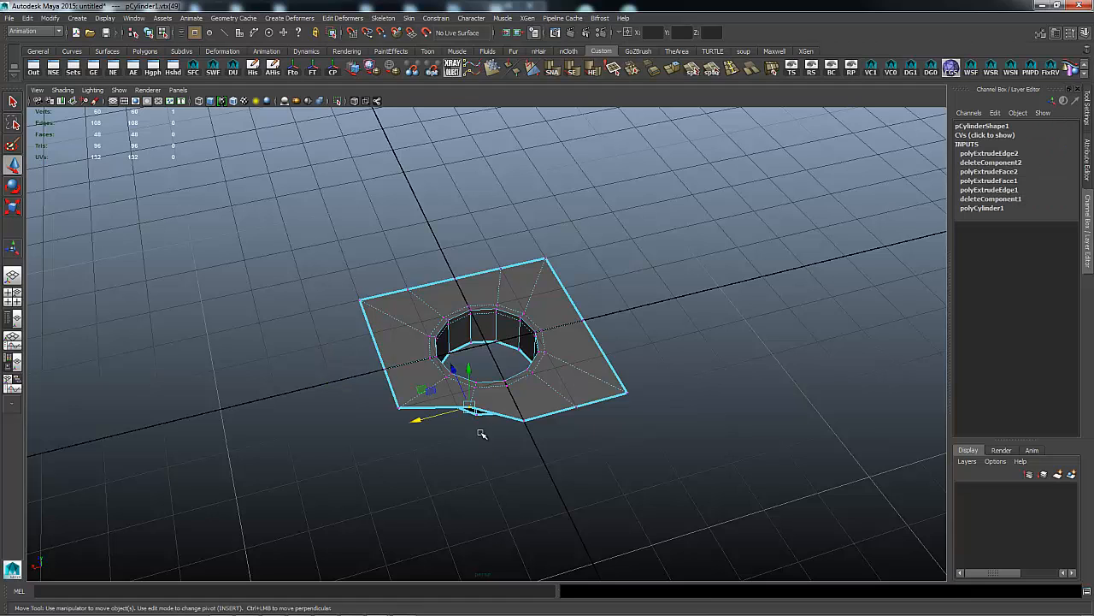
key(x)
middle_drag(522, 438, 443, 425)
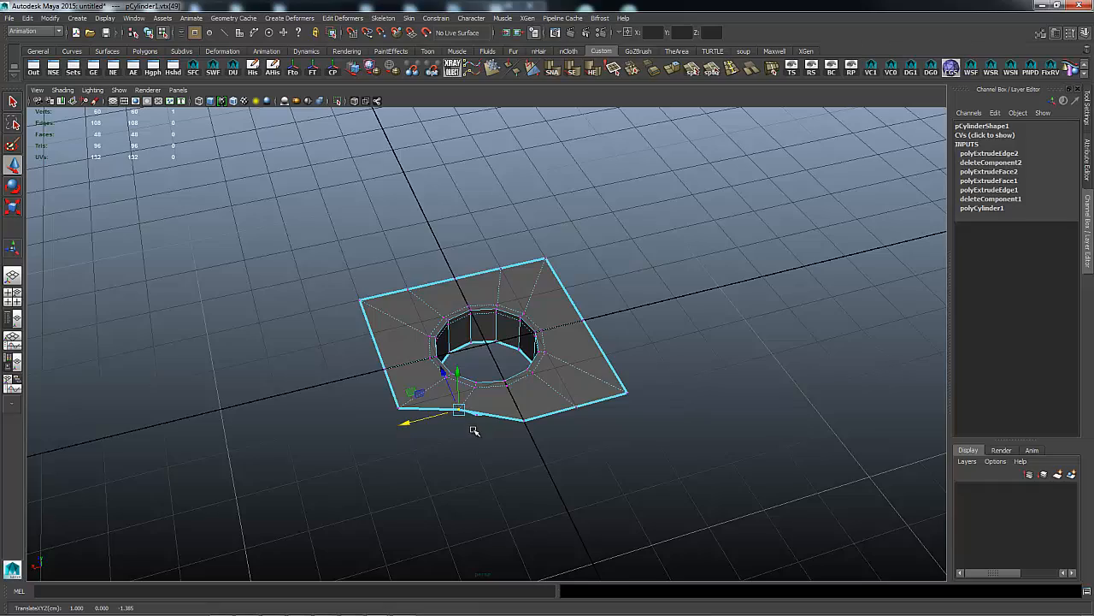
alt+drag(434, 458, 673, 409)
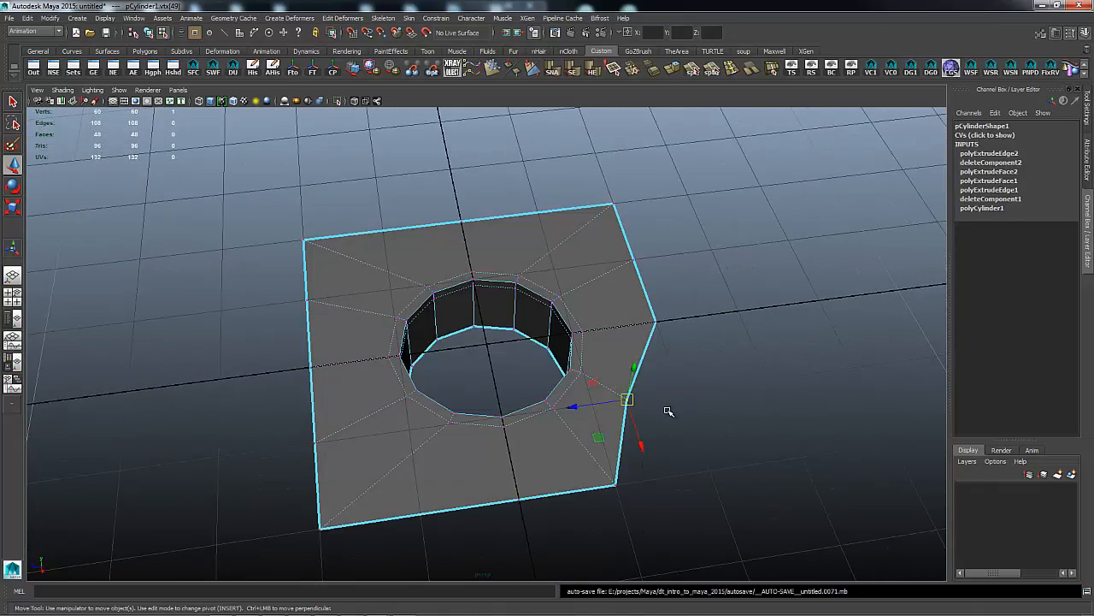
Snap the right-edge and lower-right corner vertices out to the grid, ending at 2, 0, -2.
key(v)
middle_click(683, 394)
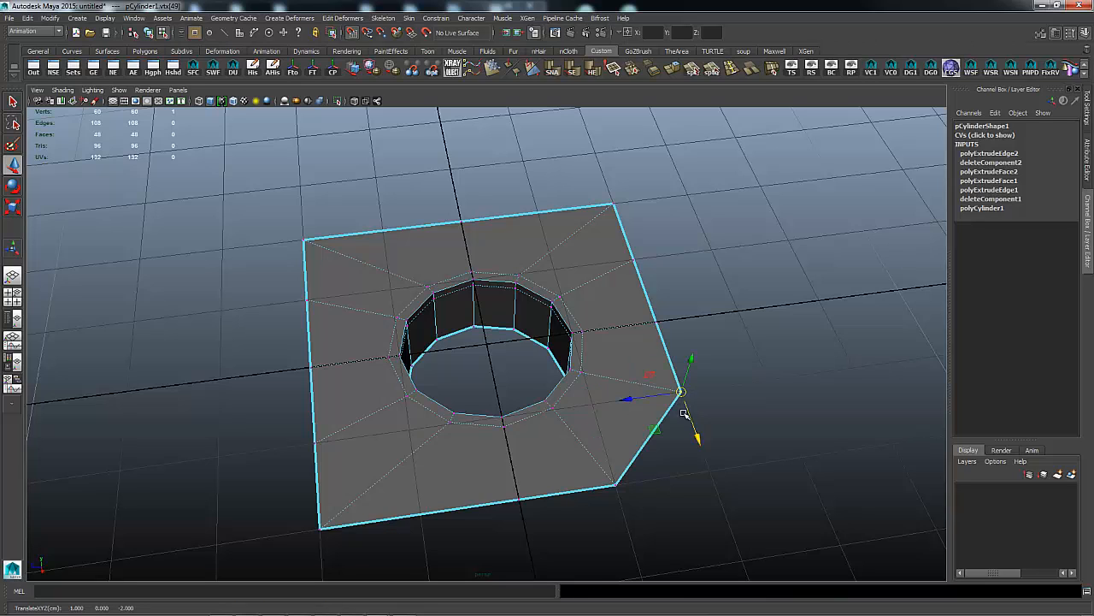
drag(606, 475, 628, 497)
middle_click(693, 478)
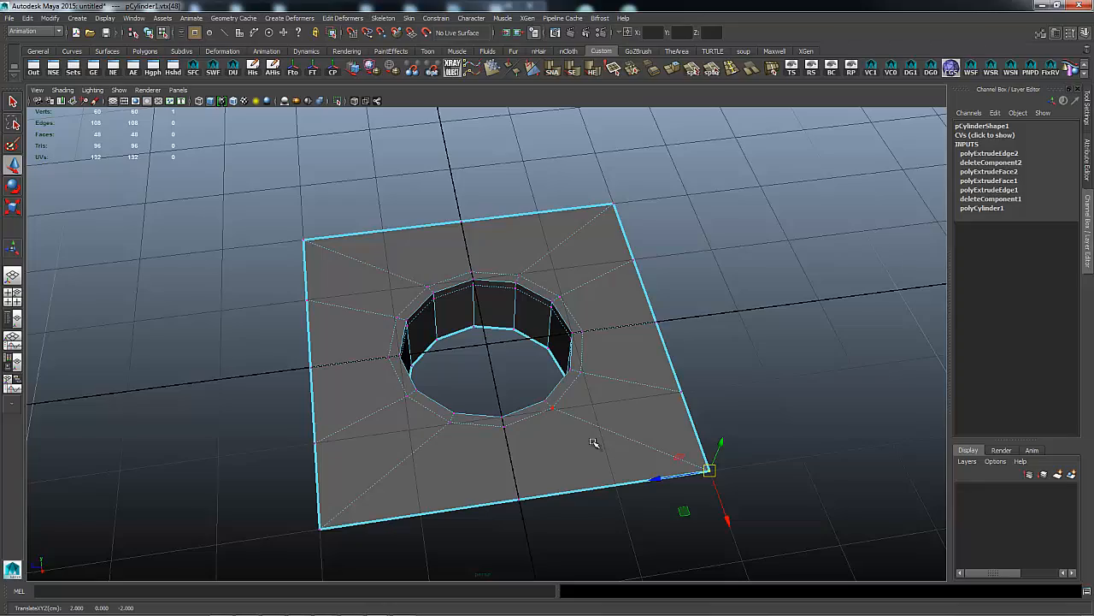
alt+drag(795, 366, 667, 342)
scroll(599, 328, up, 5)
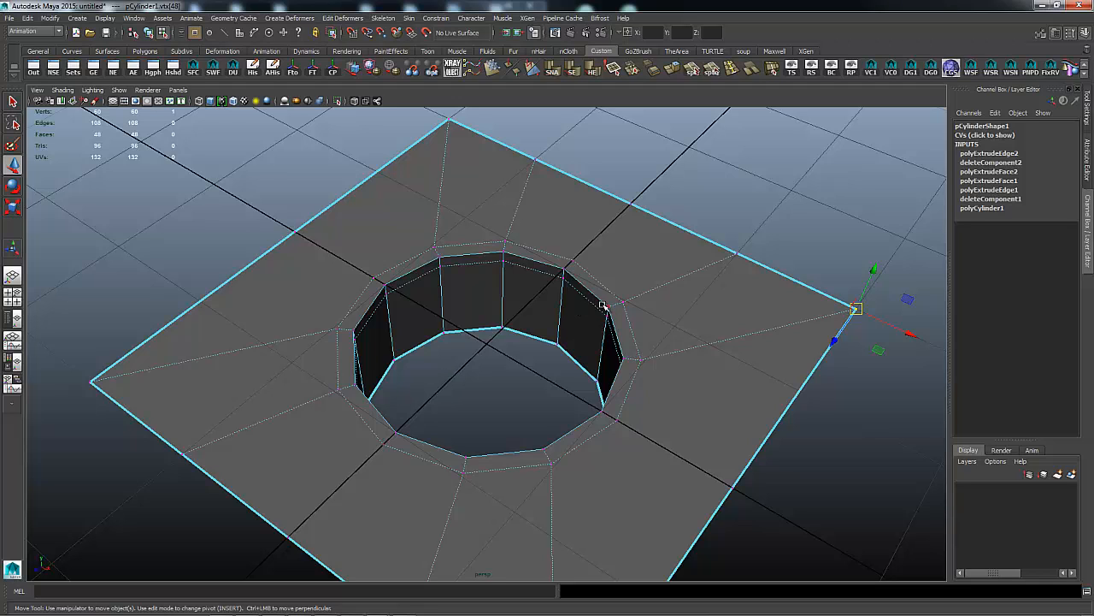
right_drag(601, 296, 598, 268)
Select two edge loops at the hole's rim, delete them, then undo that attempt.
click(574, 287)
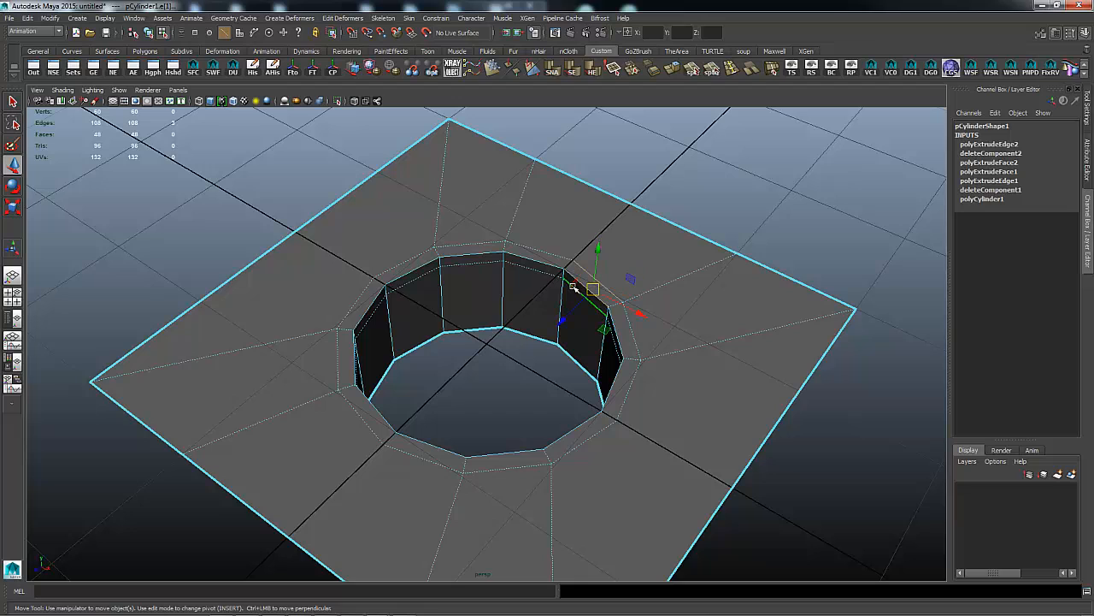
double_click(562, 257)
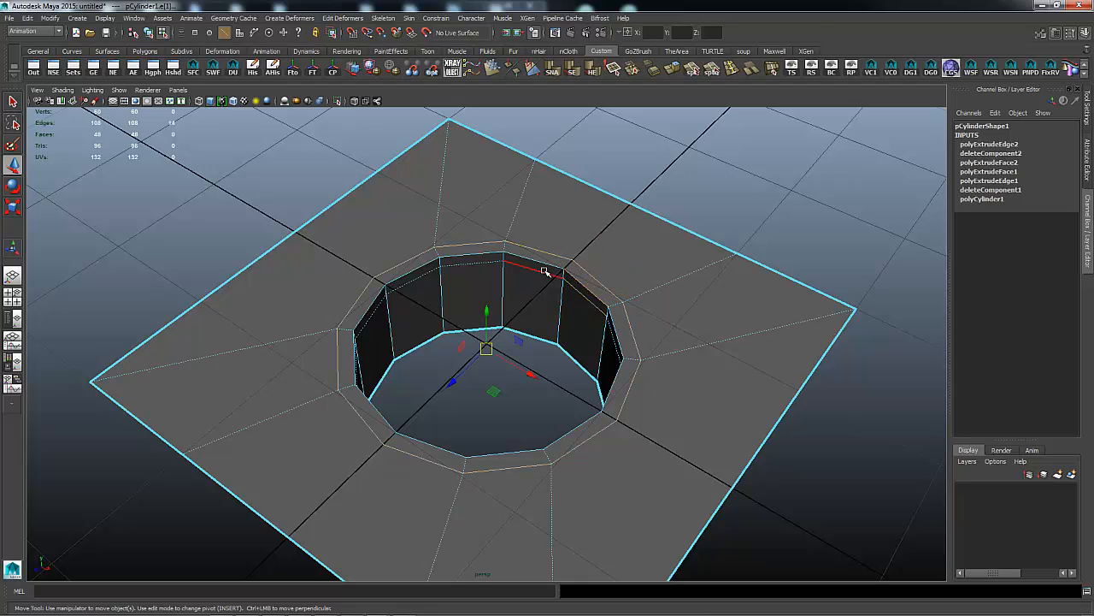
shift+double_click(548, 268)
shift+right_drag(629, 266, 599, 279)
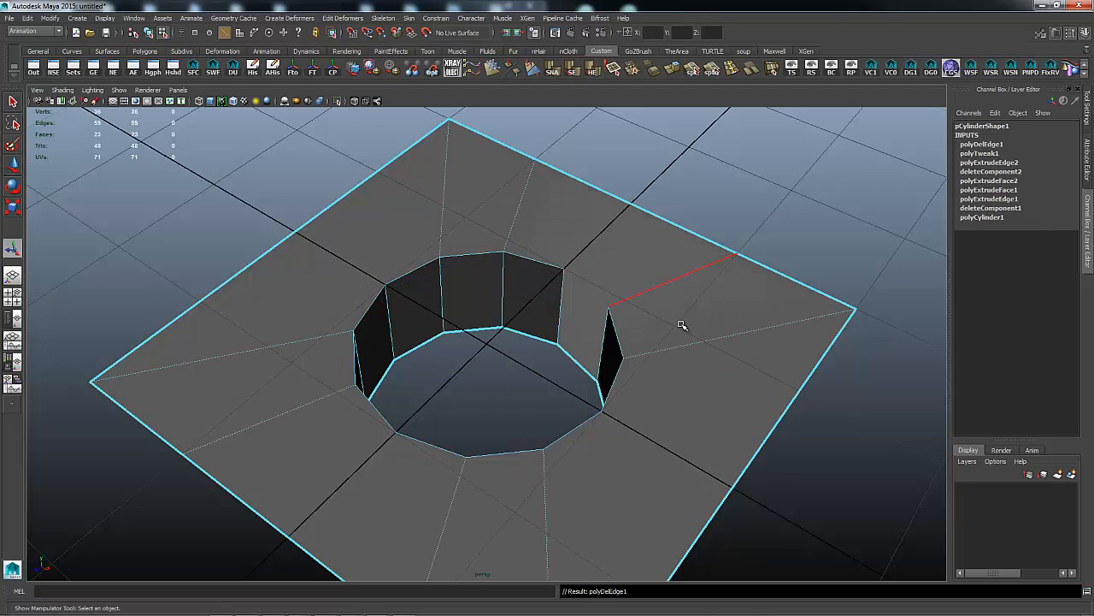
key(ctrl+z)
key(ctrl+z)
key(ctrl+z)
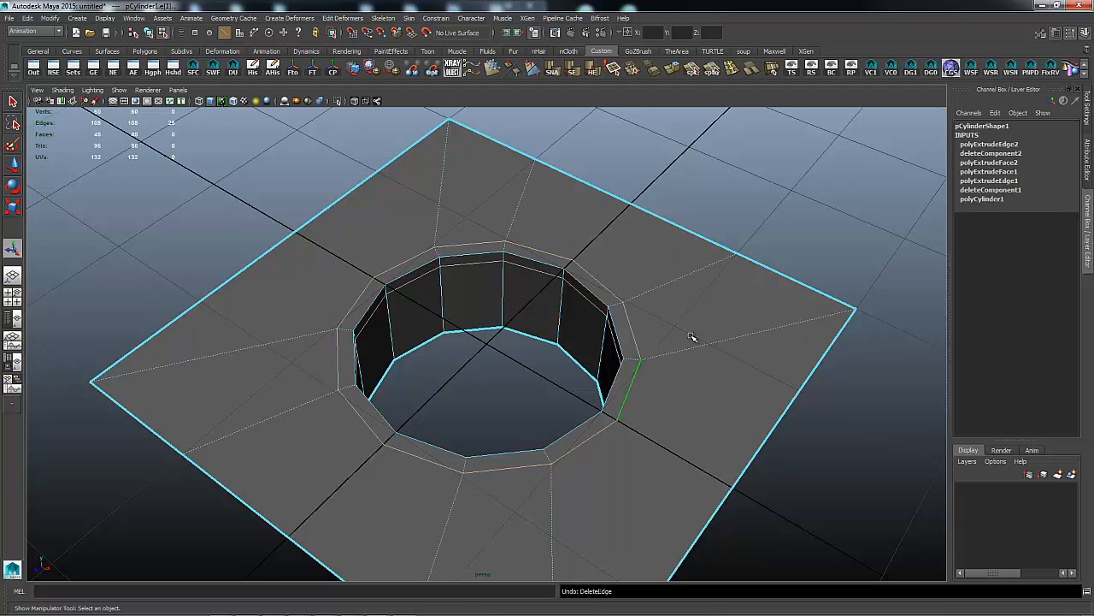
Delete only the 12-edge loop ringing the hole, leaving a 36-vertex, 24-face plate.
click(732, 237)
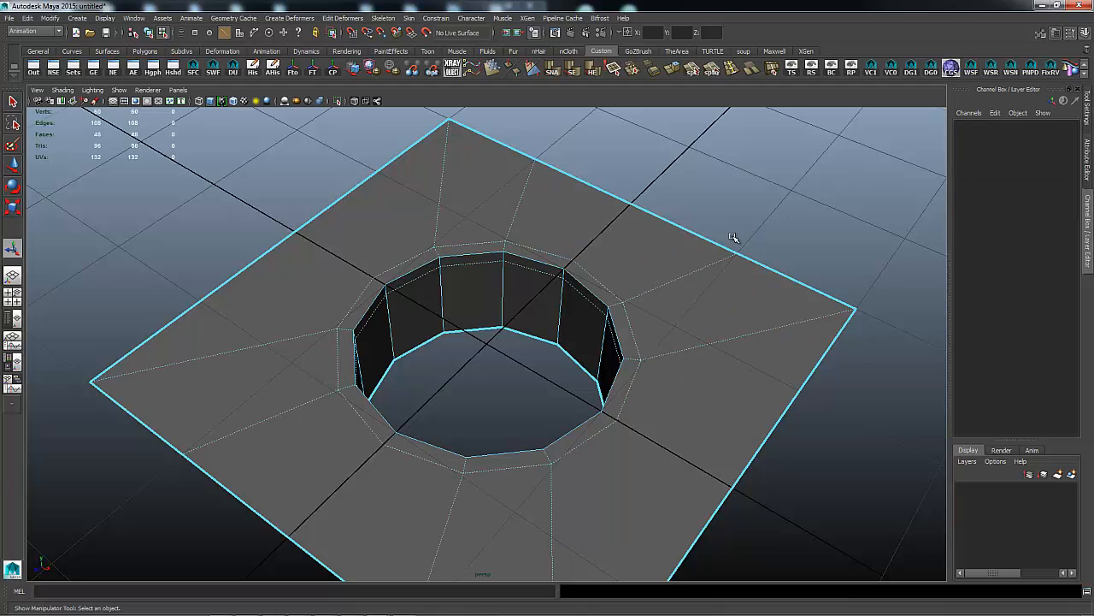
double_click(586, 288)
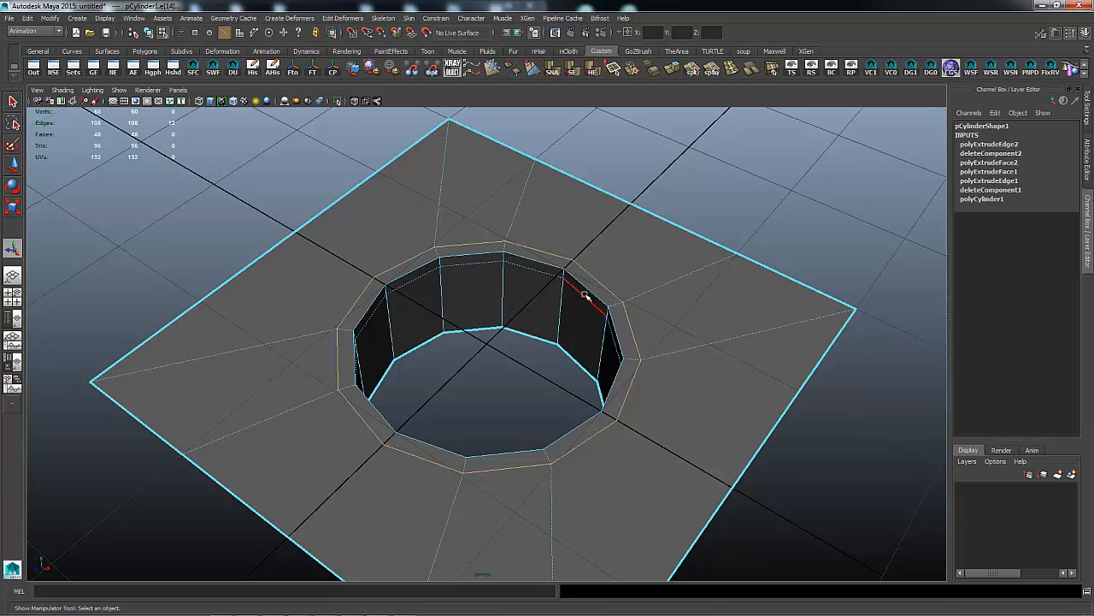
shift+right_drag(587, 295, 590, 289)
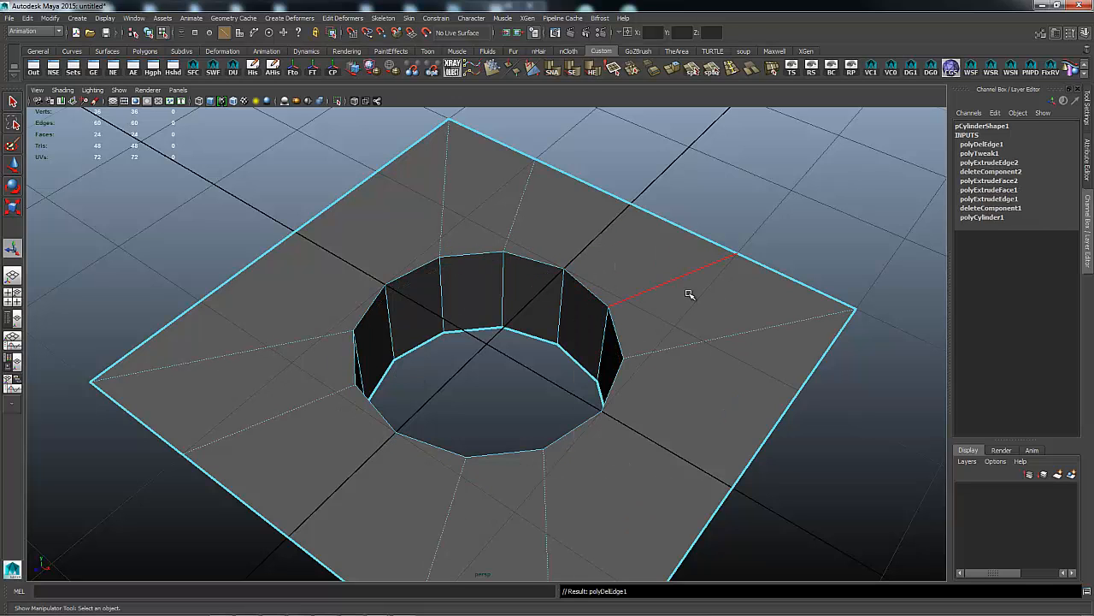
alt+right_drag(727, 293, 466, 297)
alt+drag(662, 281, 746, 299)
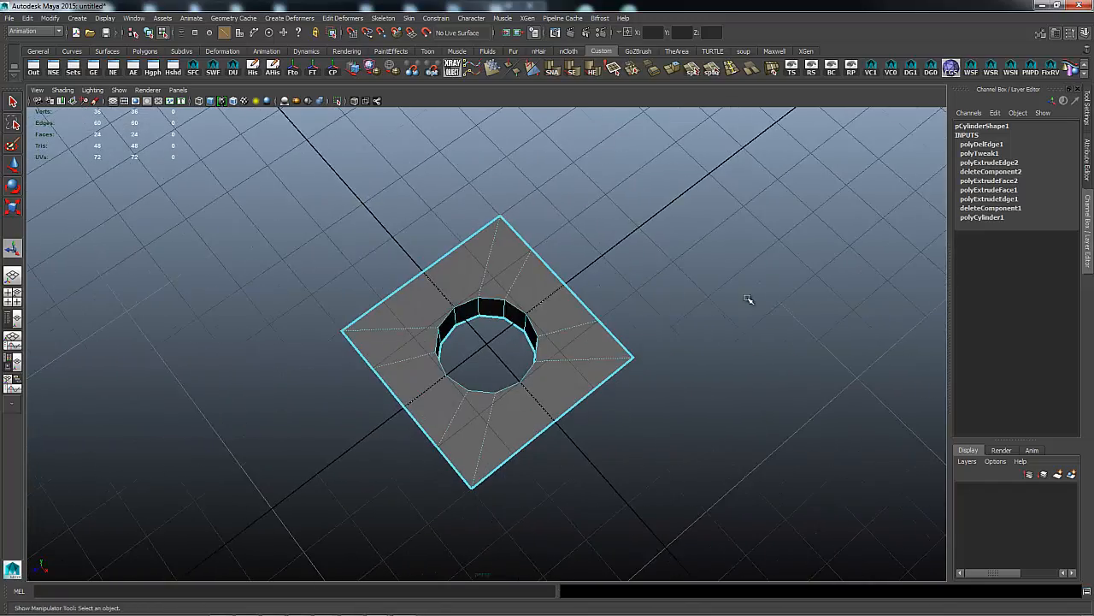
alt+middle_drag(650, 307, 564, 316)
alt+right_drag(455, 317, 567, 287)
alt+right_drag(386, 304, 608, 293)
alt+middle_drag(587, 300, 835, 264)
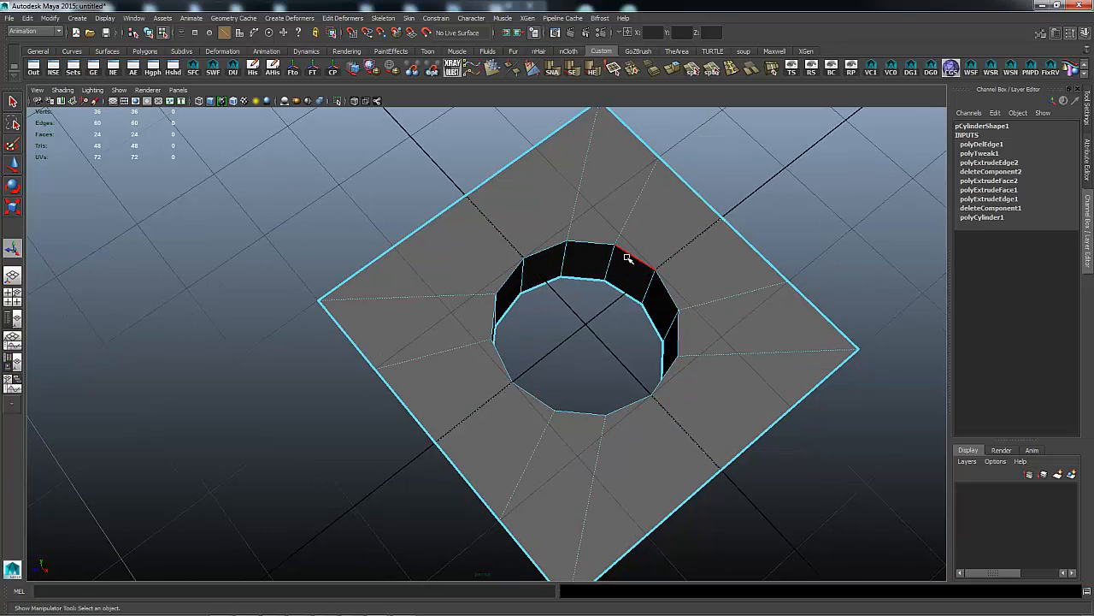
Select the hole's 12-edge top rim loop and apply Bevel Edge to it.
right_click(627, 259)
double_click(633, 256)
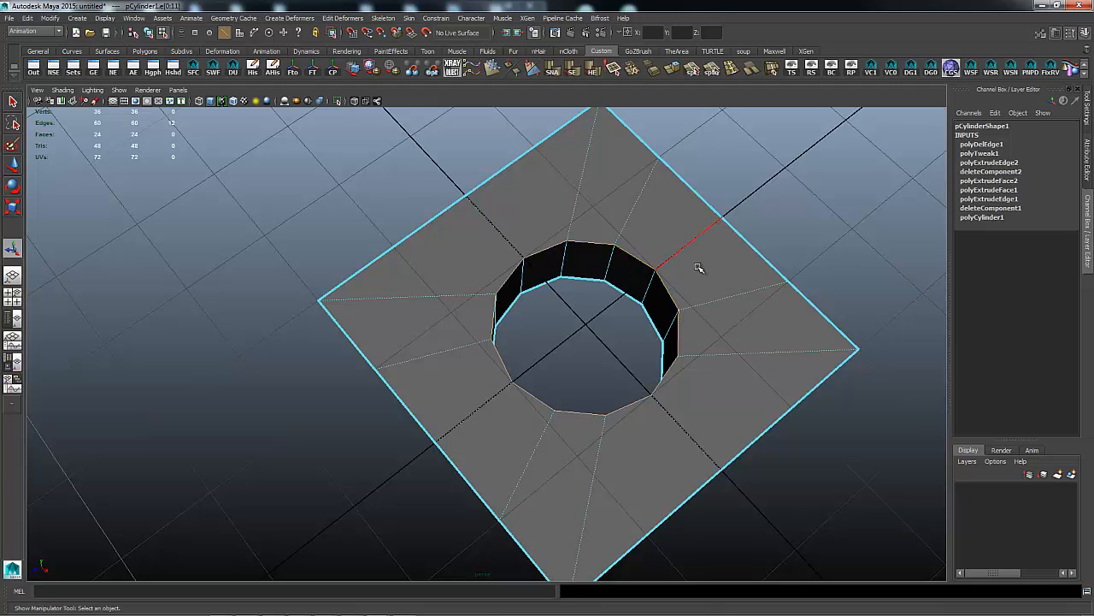
shift+right_click(690, 258)
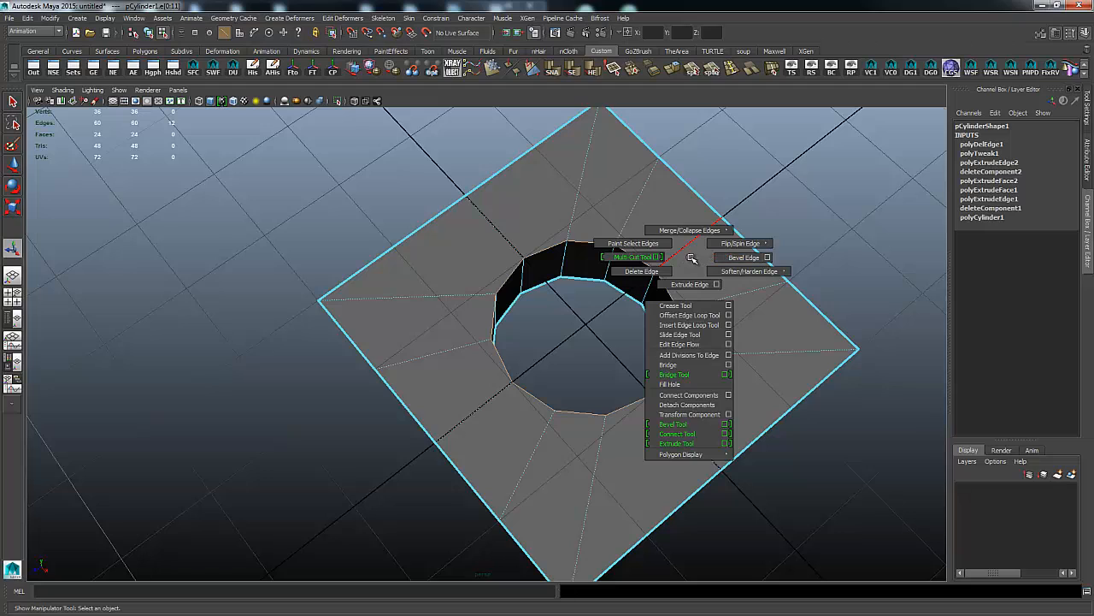
click(733, 257)
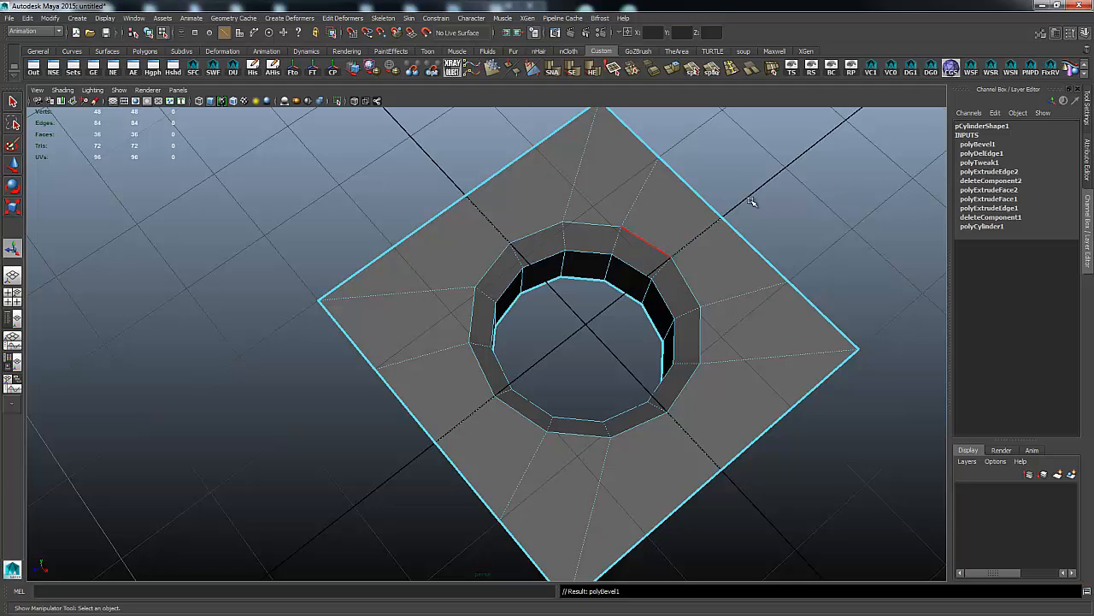
Set polyBevel1's Fraction to 0.17, then return to object selection.
click(984, 144)
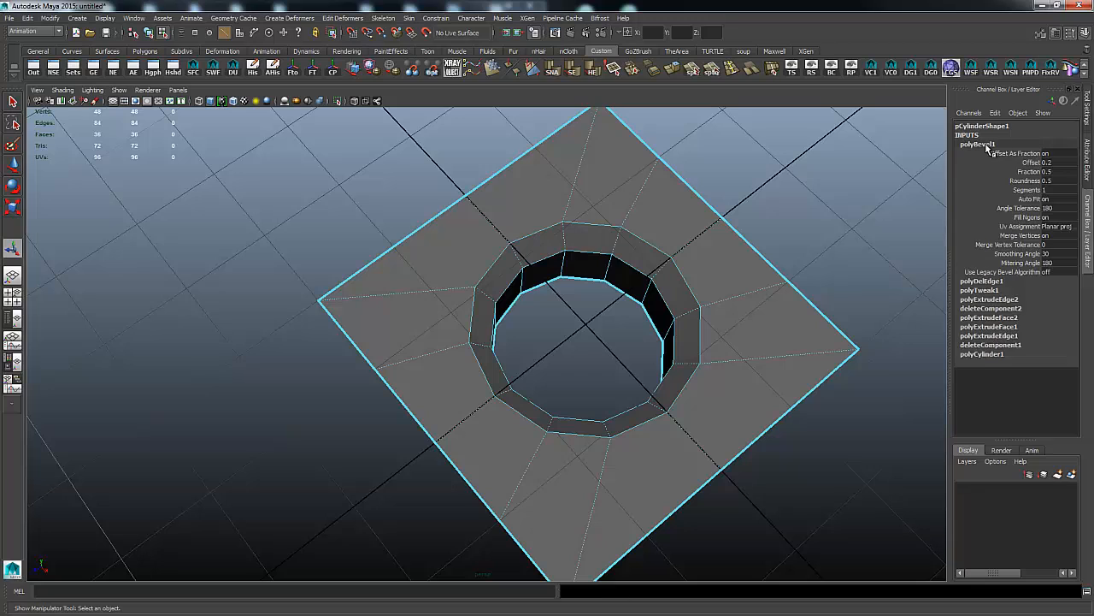
click(1030, 172)
middle_drag(869, 217, 859, 222)
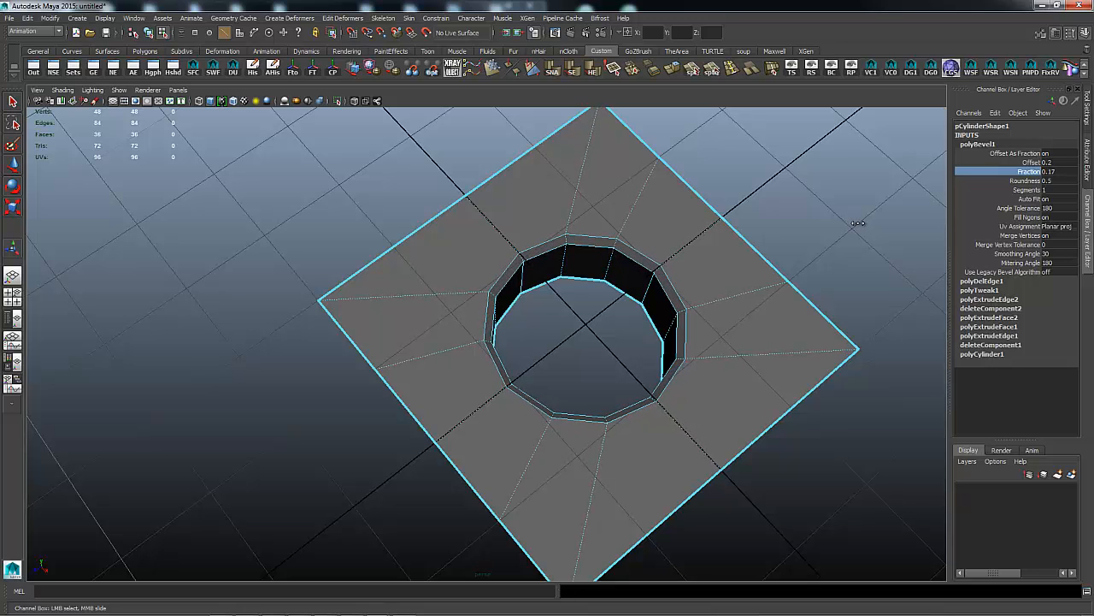
right_drag(764, 282, 787, 269)
scroll(665, 230, down, 10)
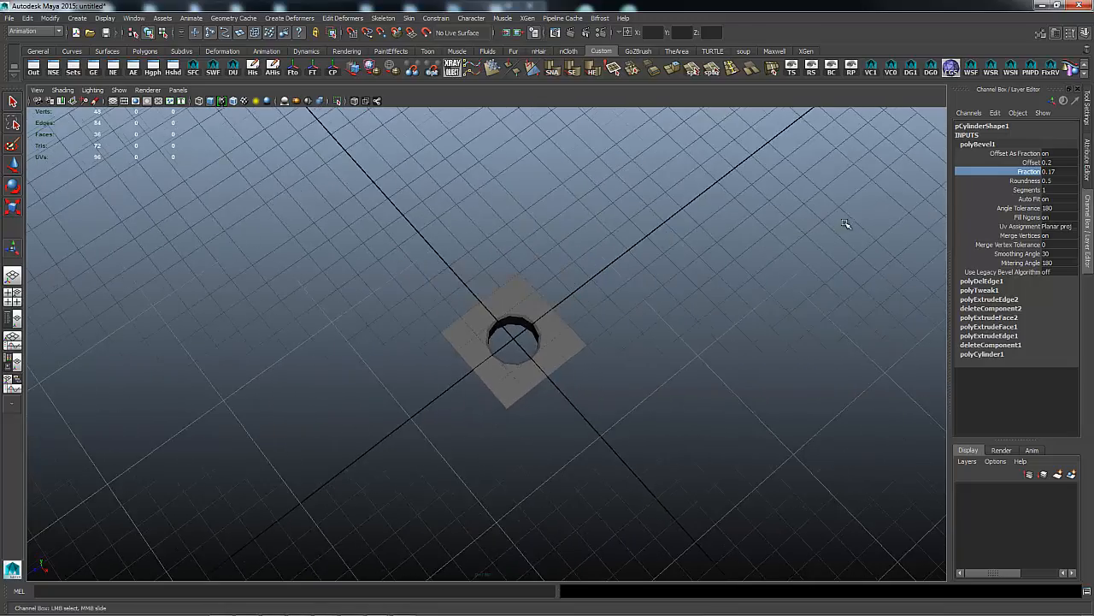
Switch the plate to edge mode and select an edge at the hole's rim.
alt+drag(845, 223, 844, 176)
alt+drag(791, 257, 798, 235)
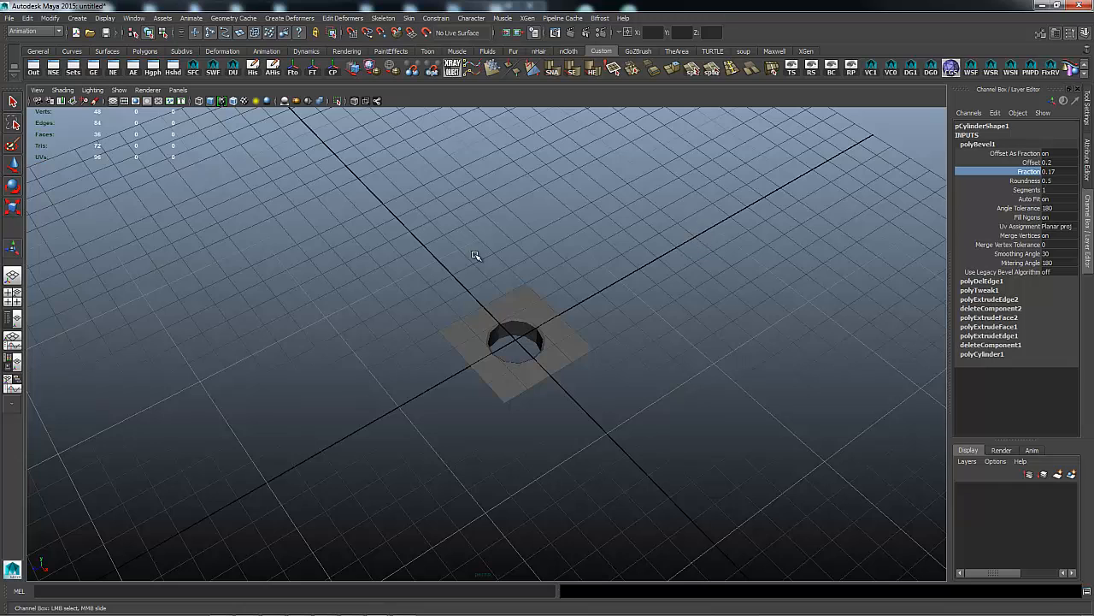
alt+right_drag(477, 254, 766, 261)
right_click(572, 292)
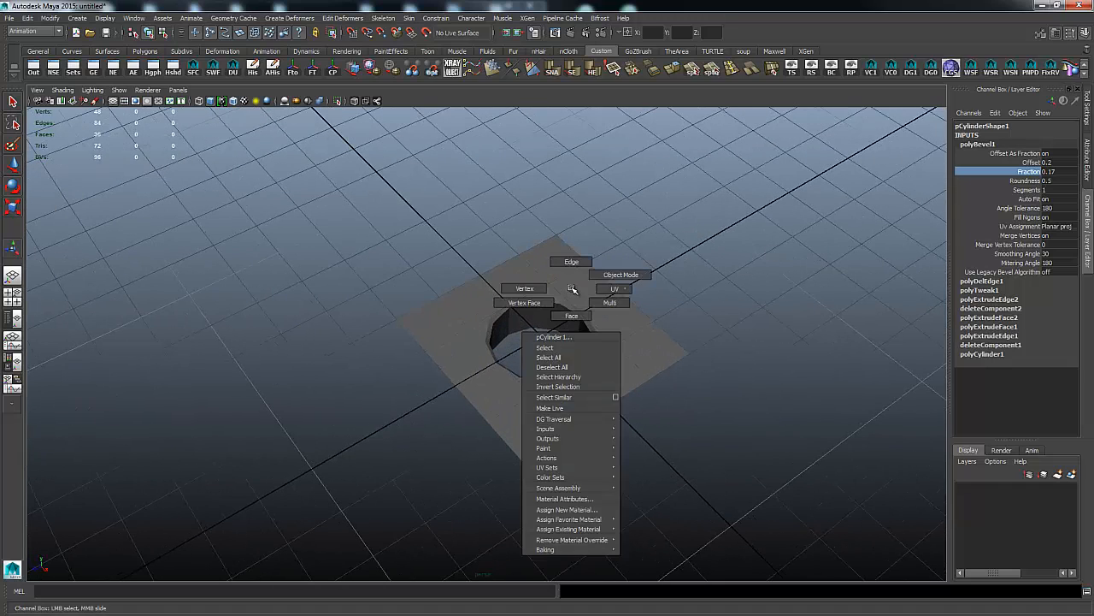
right_drag(561, 296, 561, 270)
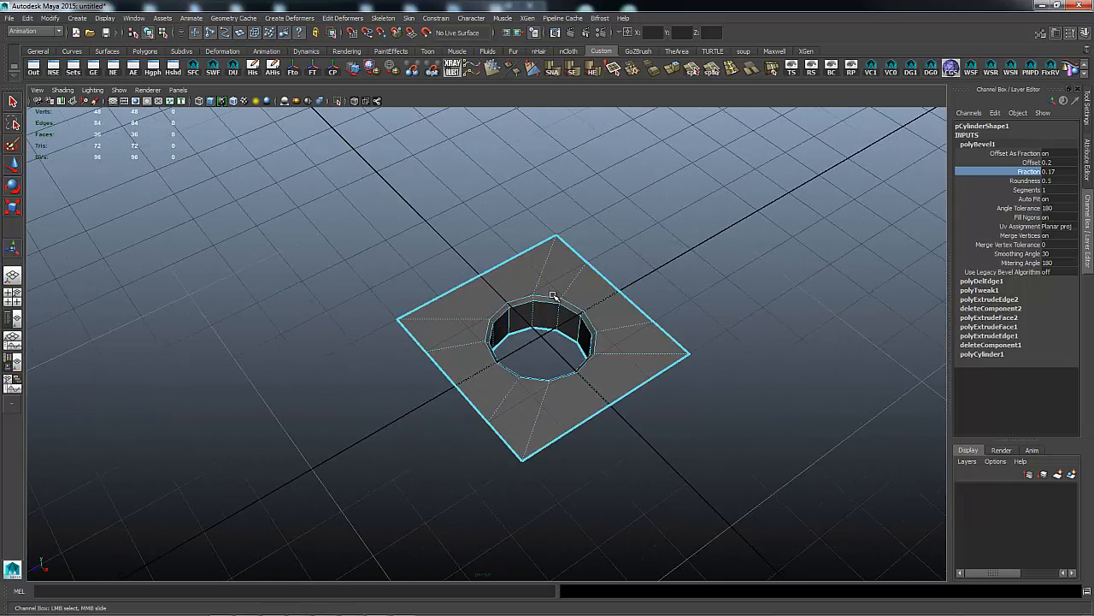
key(t)
click(551, 299)
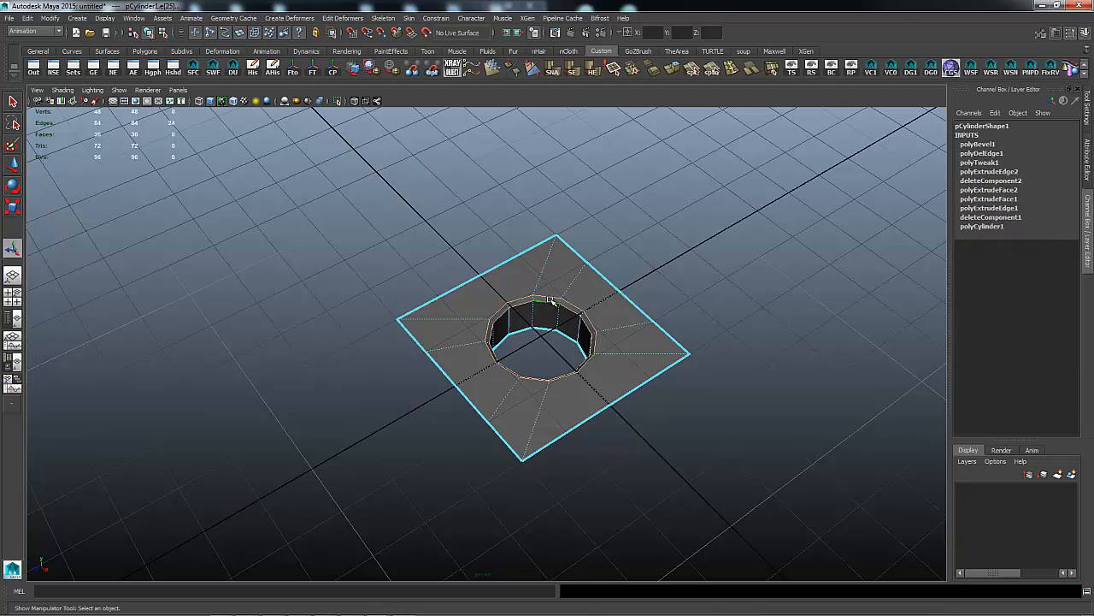
Marquee-select the hole's edges, apply Soften Edge, and return to object mode.
shift+right_click(562, 269)
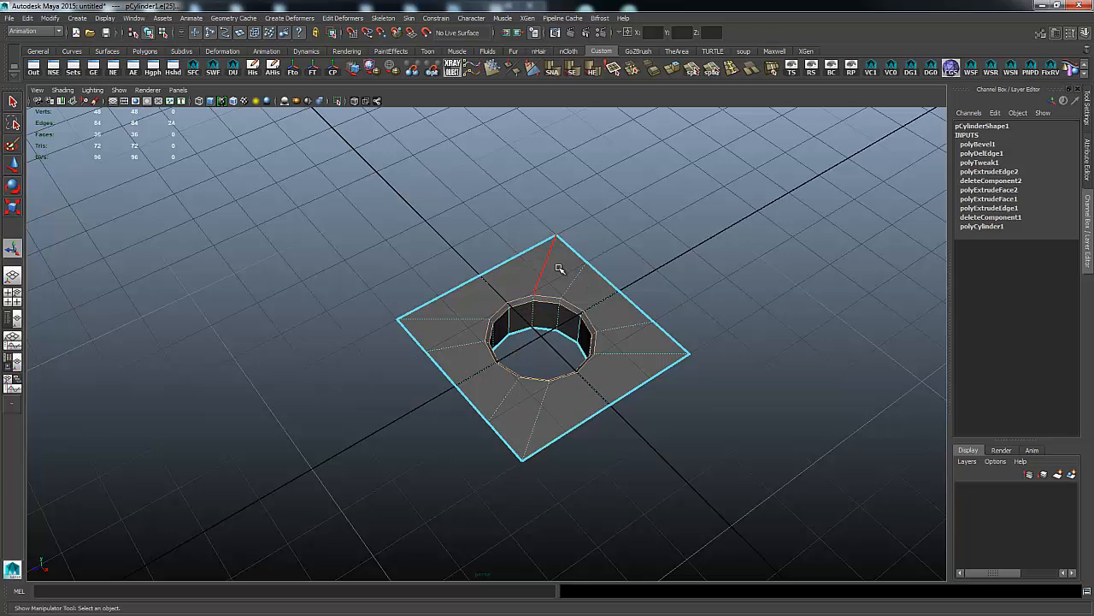
drag(461, 293, 597, 384)
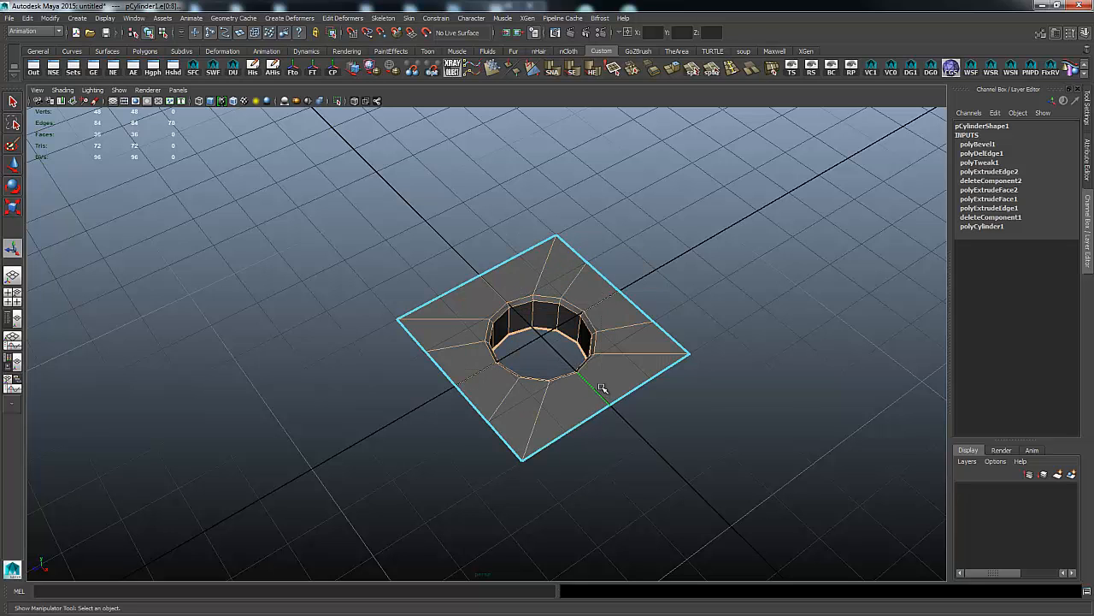
shift+right_click(598, 321)
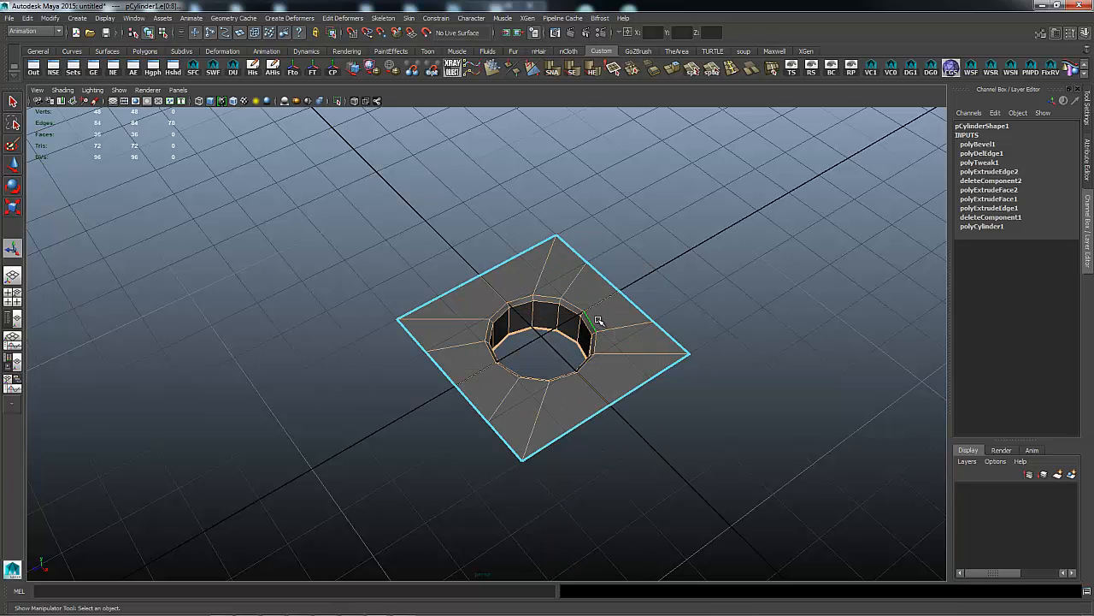
key(space)
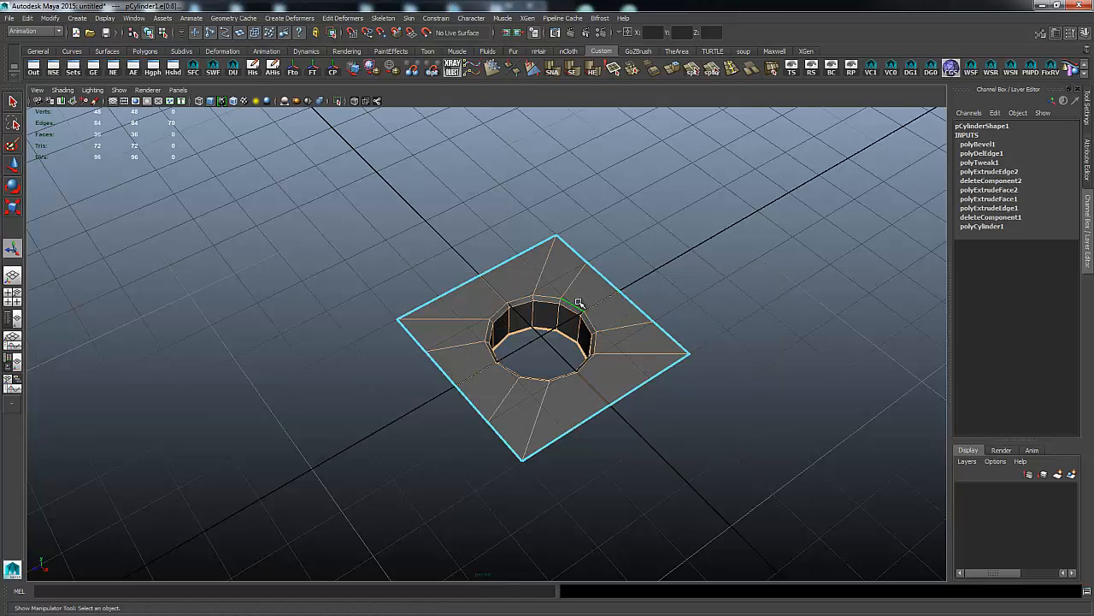
shift+right_click(579, 303)
shift+right_drag(579, 303, 648, 279)
click(679, 272)
alt+right_drag(784, 274, 594, 259)
alt+drag(618, 247, 559, 321)
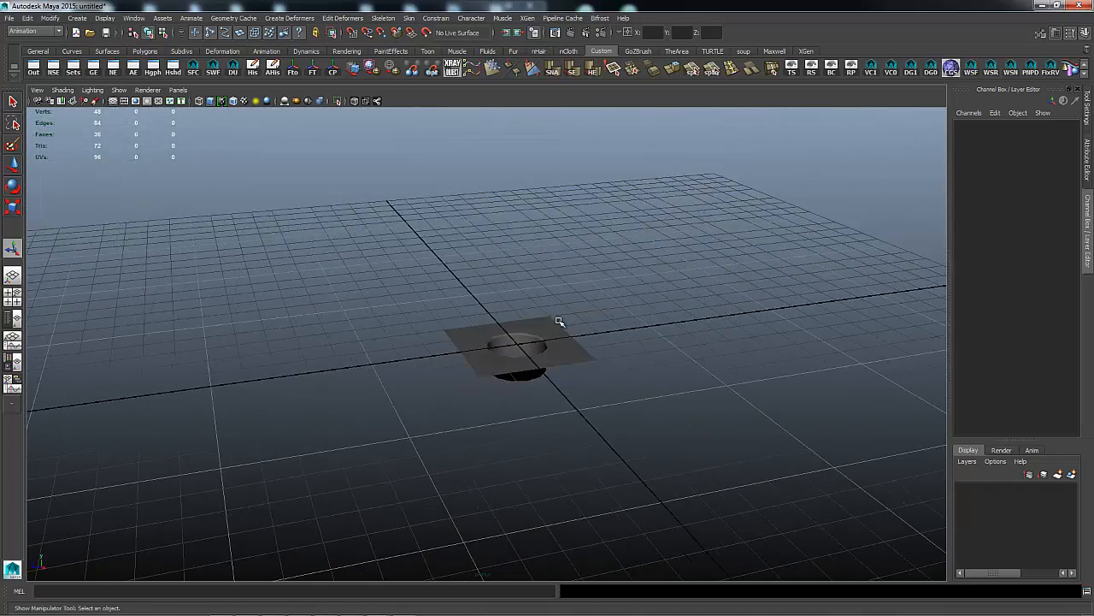
Orbit to look straight down on the beveled-hole plate, then enter Vertex mode.
alt+drag(619, 240, 614, 264)
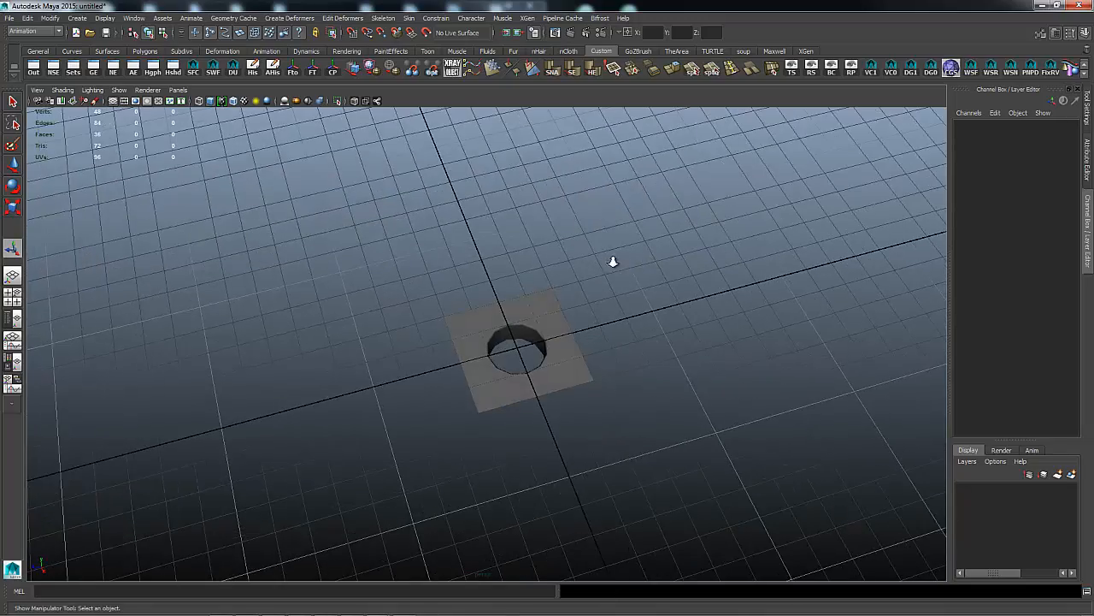
alt+right_drag(614, 264, 681, 256)
alt+right_drag(513, 250, 721, 239)
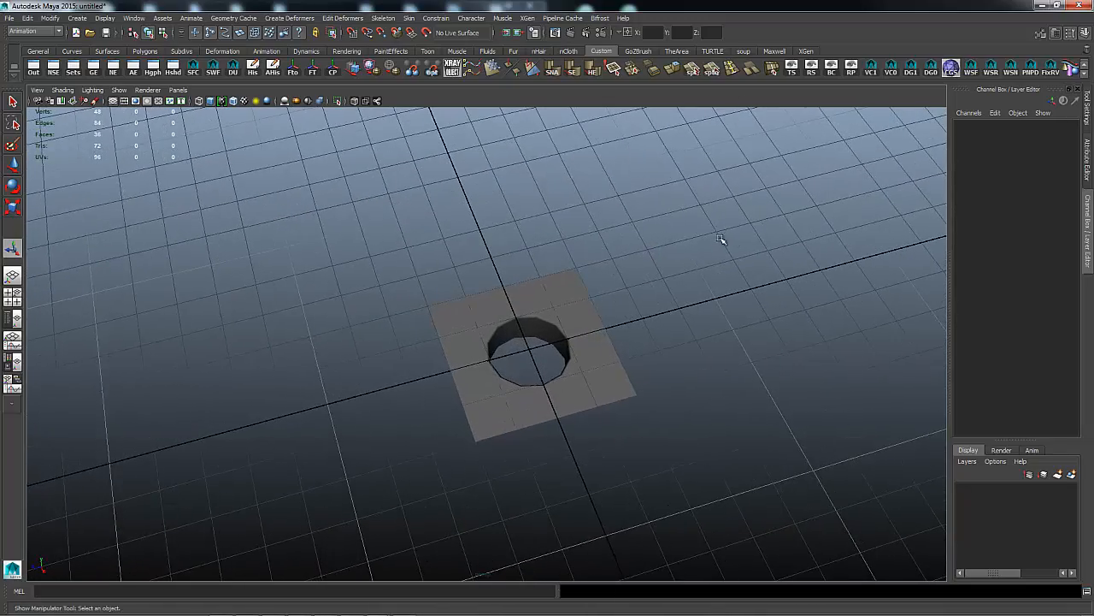
alt+right_drag(854, 244, 334, 242)
alt+right_drag(623, 245, 590, 246)
alt+drag(609, 250, 616, 264)
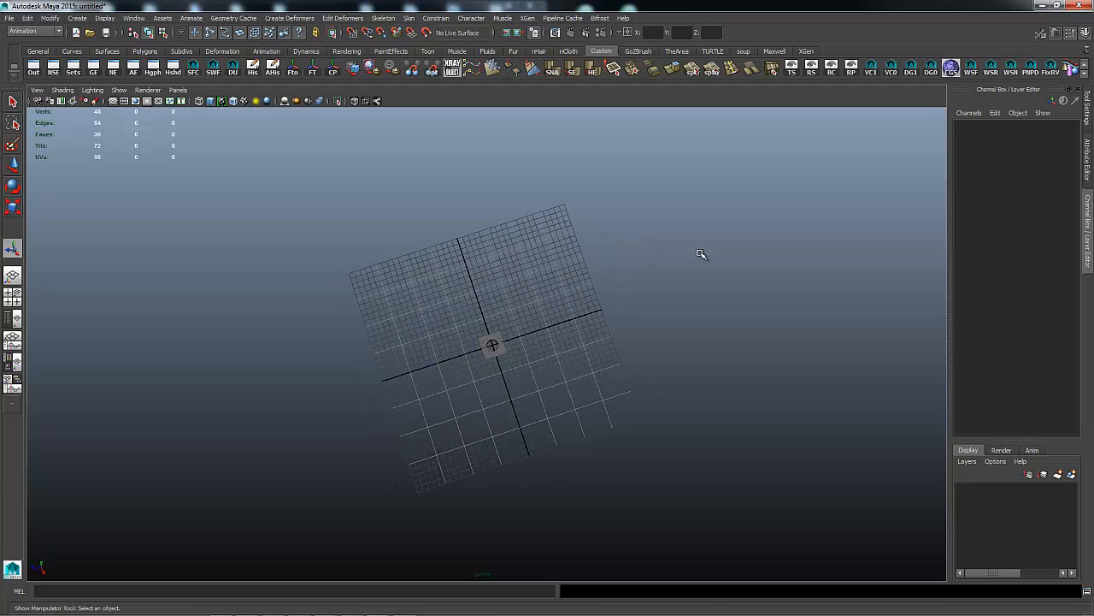
alt+right_drag(416, 275, 958, 267)
alt+right_drag(669, 294, 1056, 297)
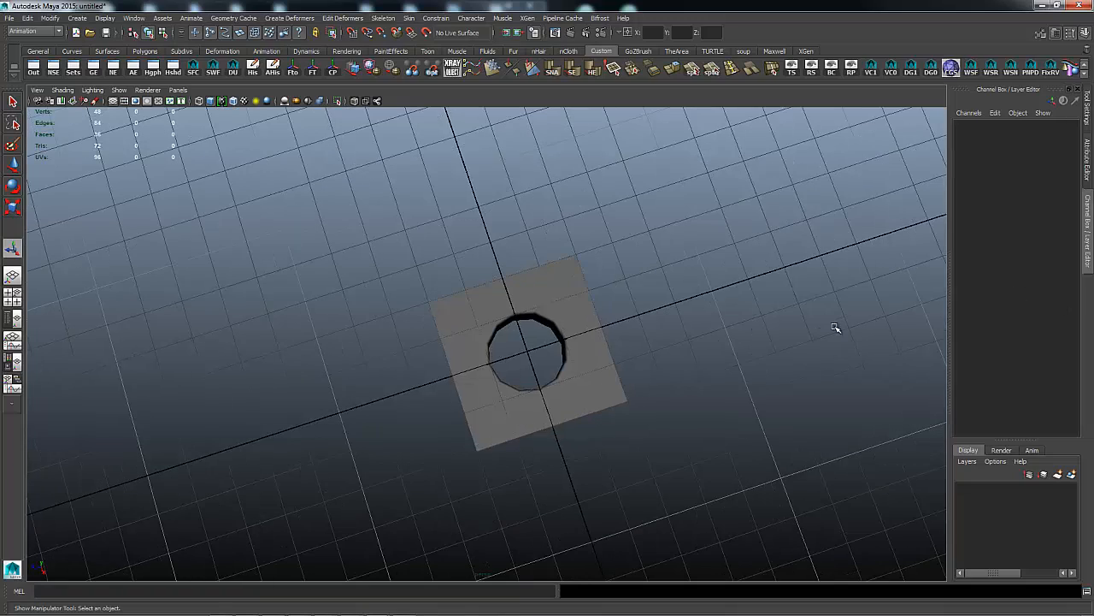
alt+drag(488, 302, 598, 301)
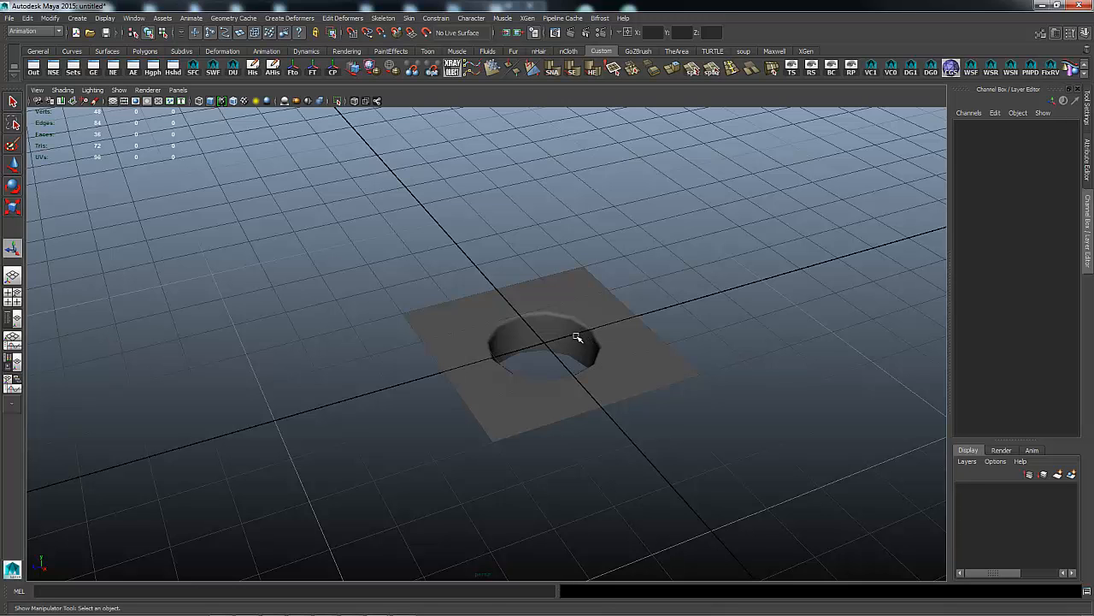
alt+drag(709, 300, 658, 349)
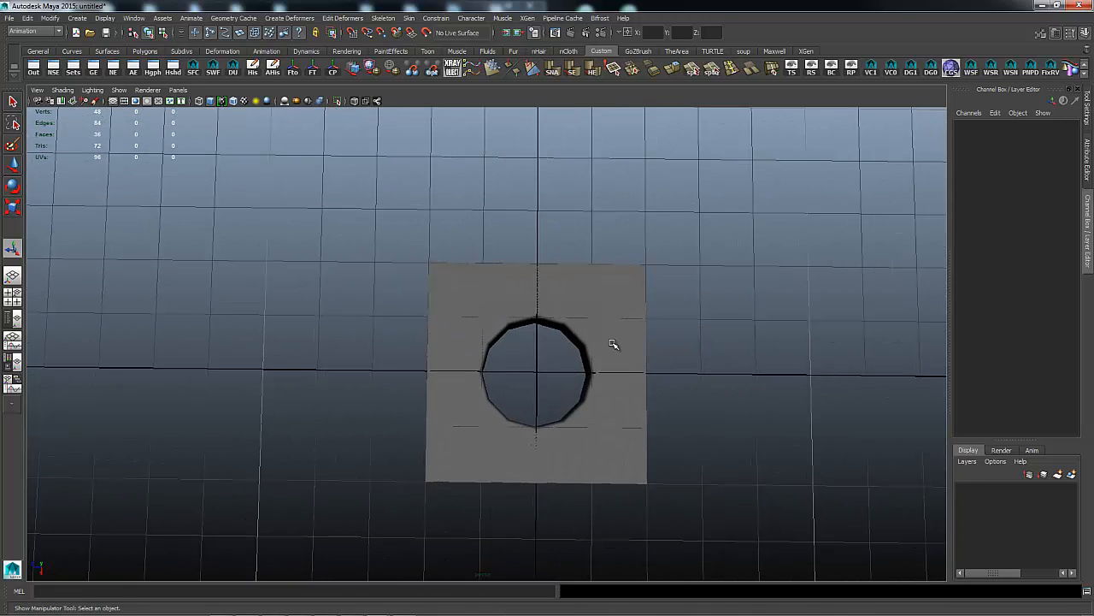
right_drag(613, 344, 556, 349)
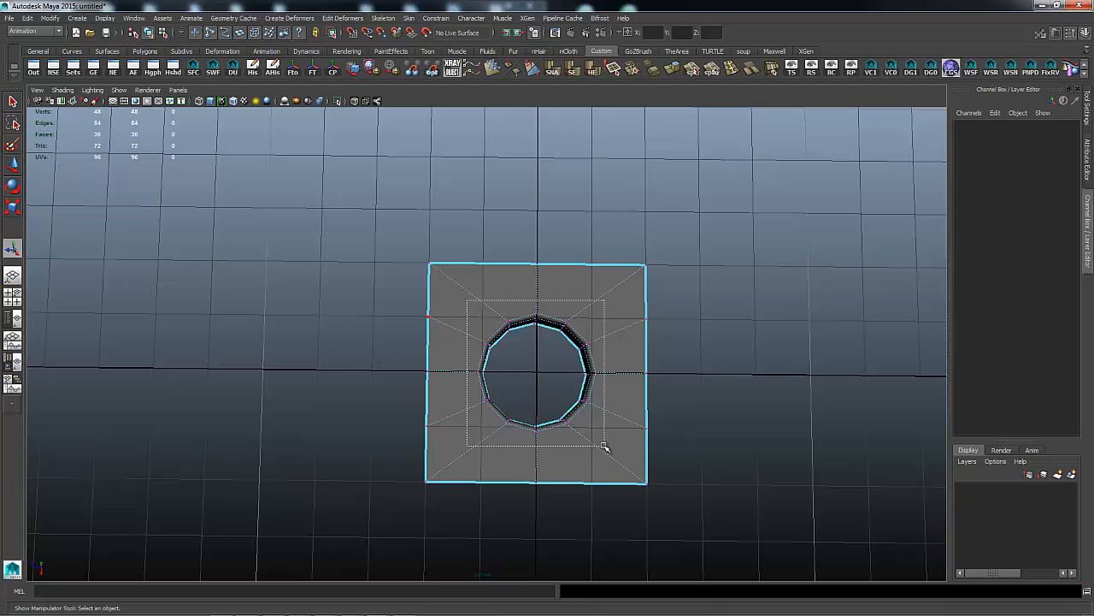
Scale the 12 hole-rim vertices inward to about 0.865, then deselect them.
drag(604, 446, 604, 445)
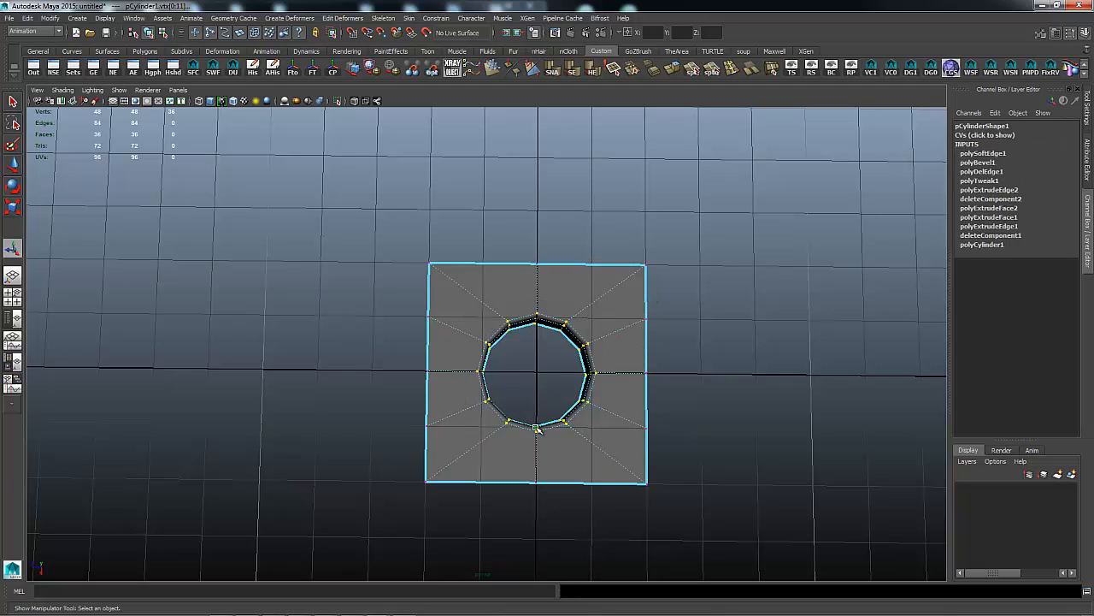
key(r)
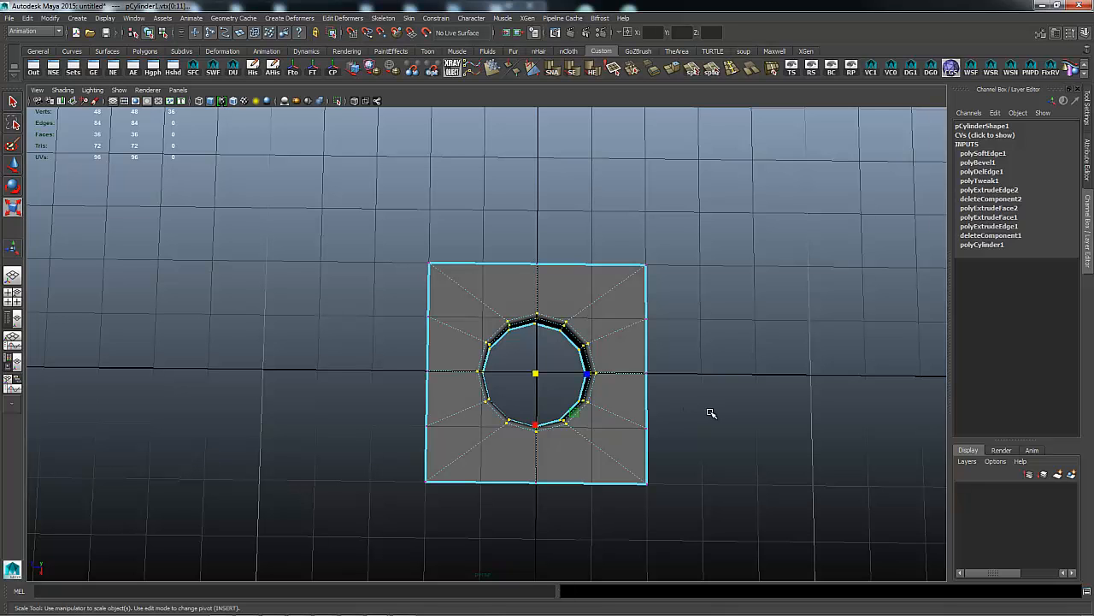
alt+drag(706, 413, 591, 432)
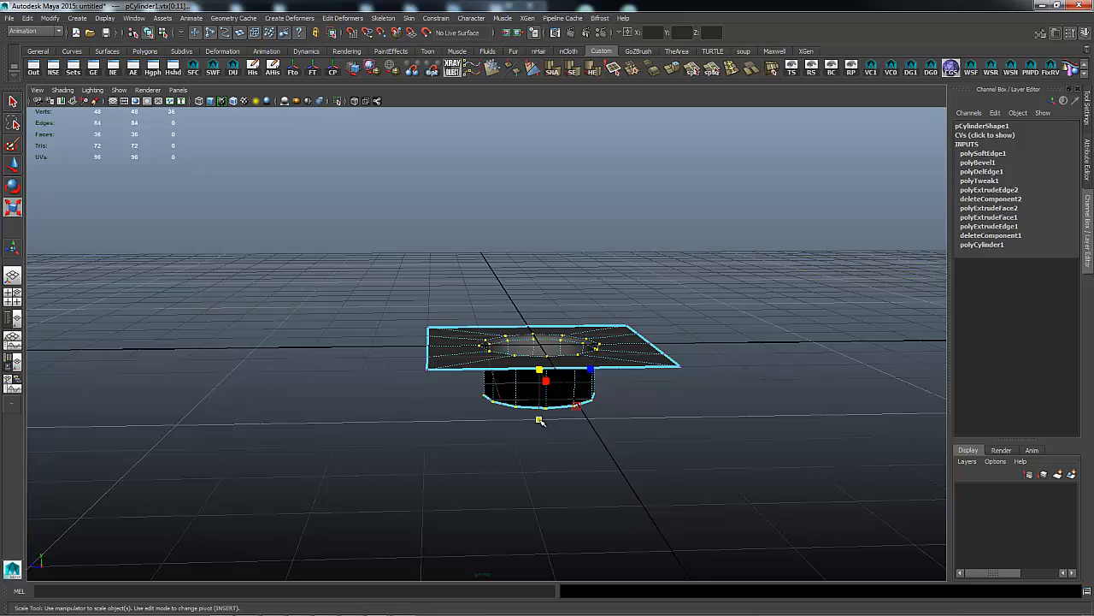
drag(538, 419, 584, 406)
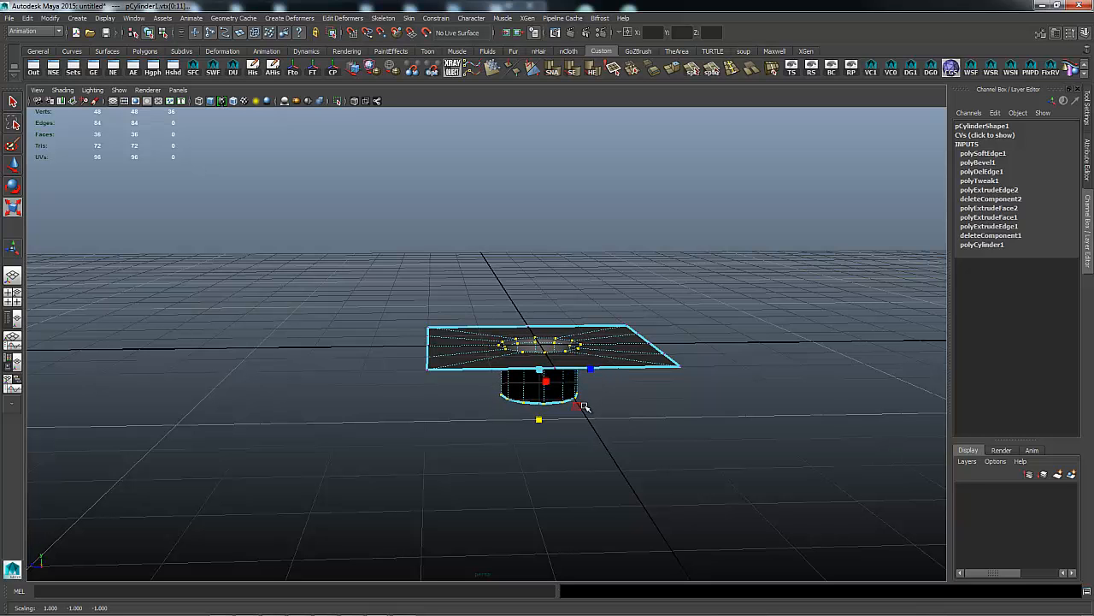
click(651, 403)
alt+drag(709, 336, 709, 379)
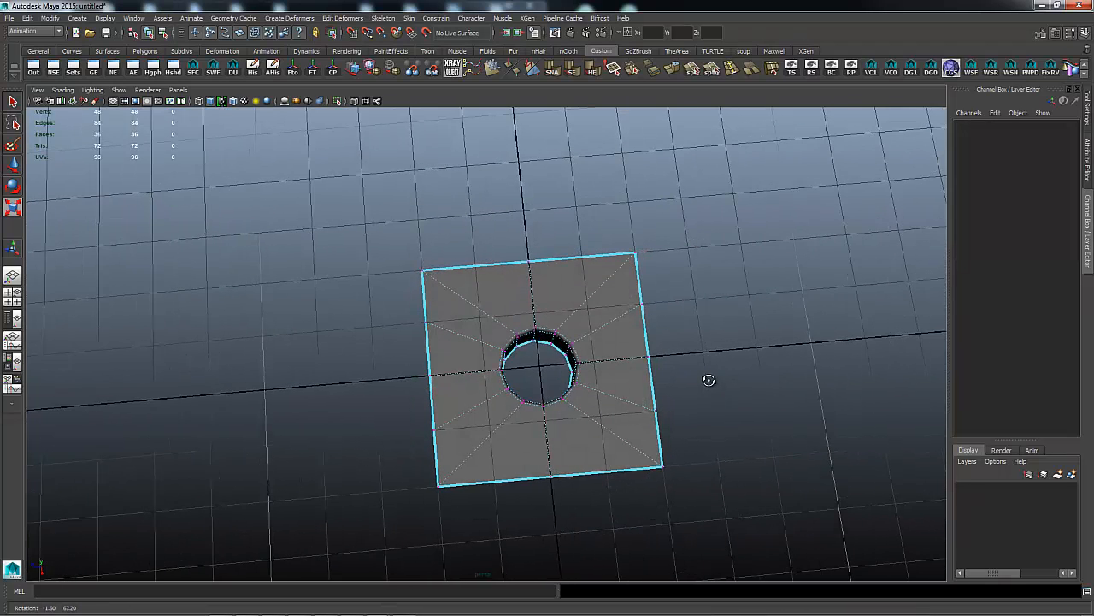
Return the plate to object mode with it still selected.
right_click(640, 350)
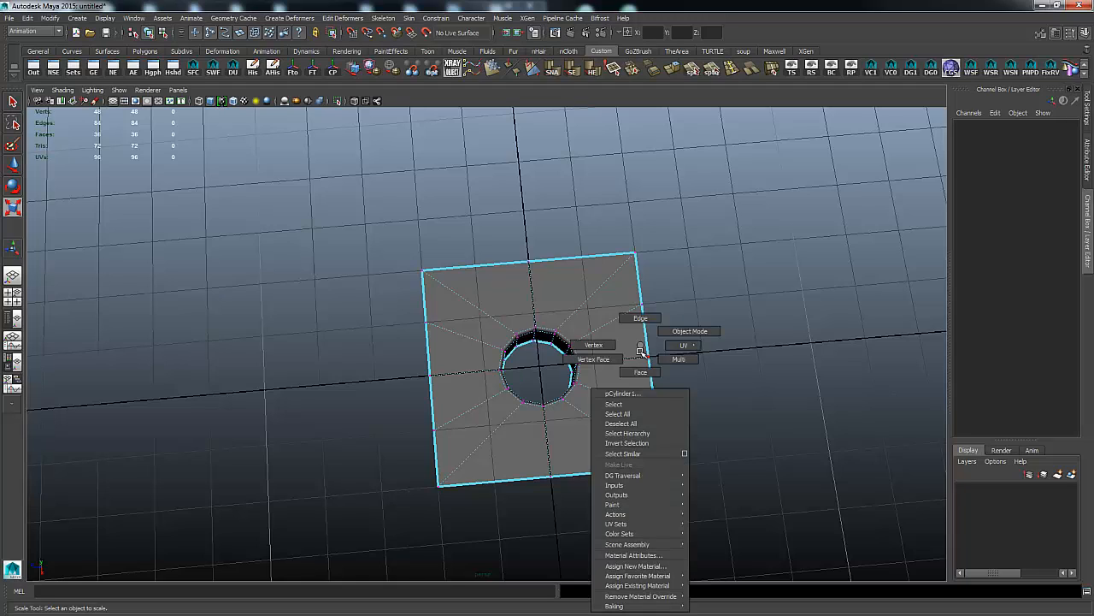
click(640, 372)
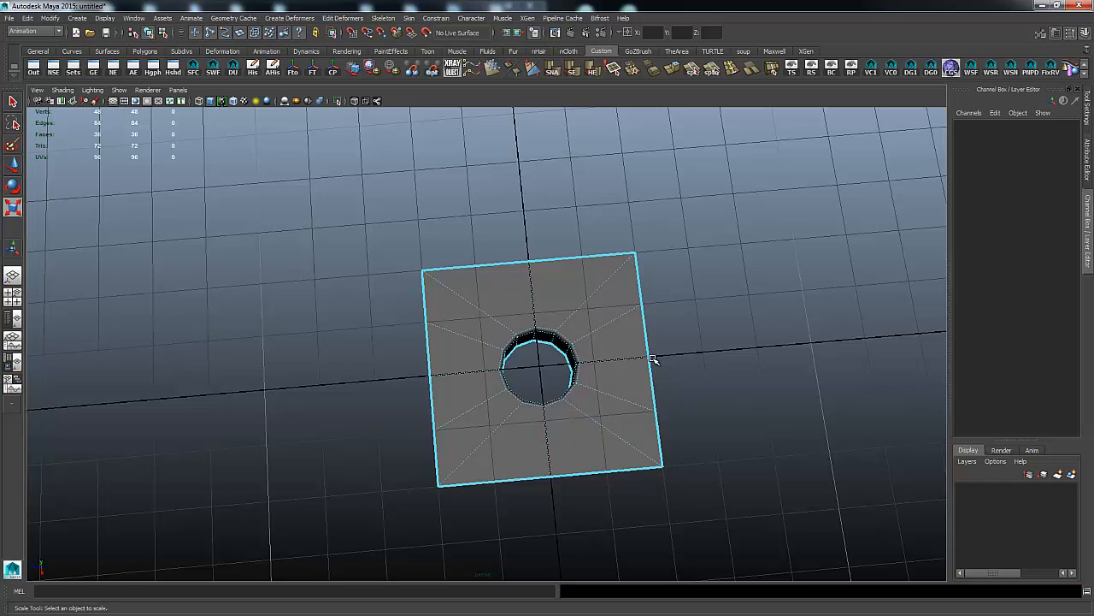
right_drag(650, 357, 632, 341)
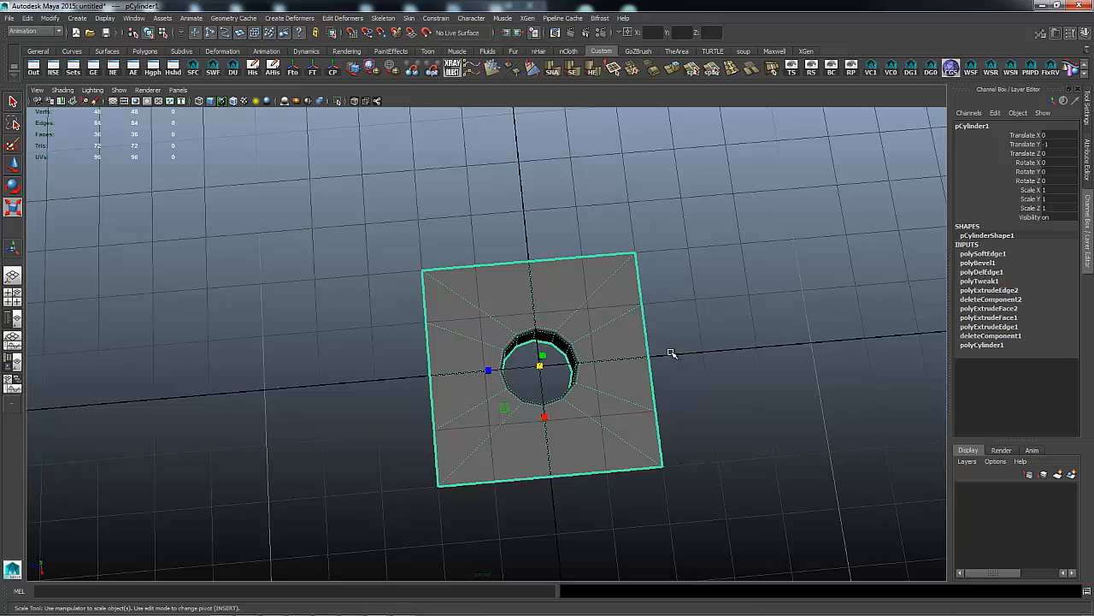
alt+drag(719, 389, 664, 391)
In the top view, frame the plate, scale it down uniformly, and deselect.
key(space)
key(f)
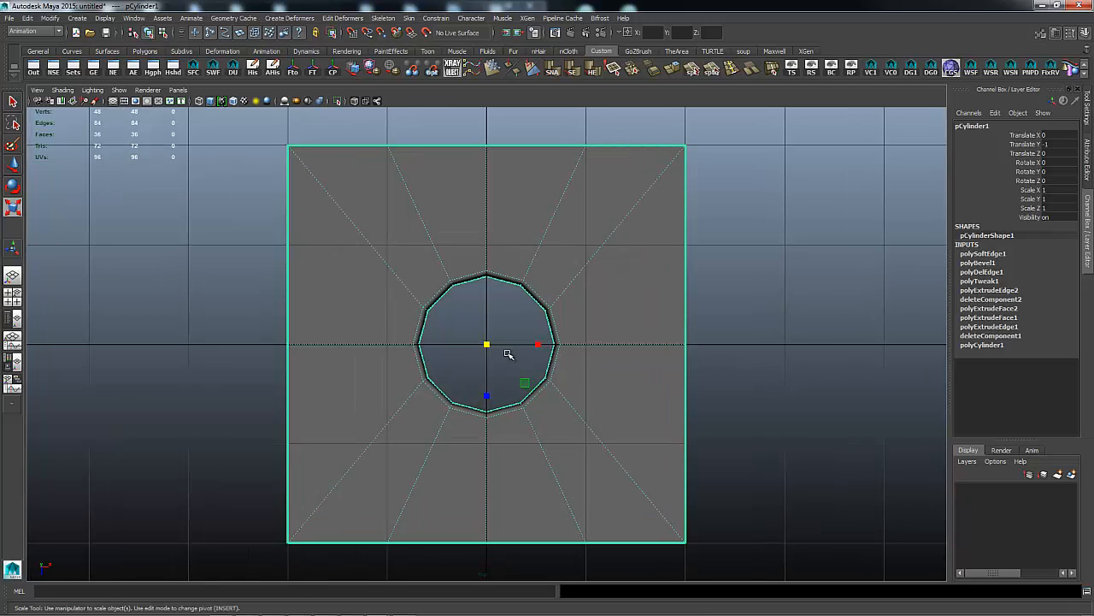
middle_drag(521, 375, 517, 377)
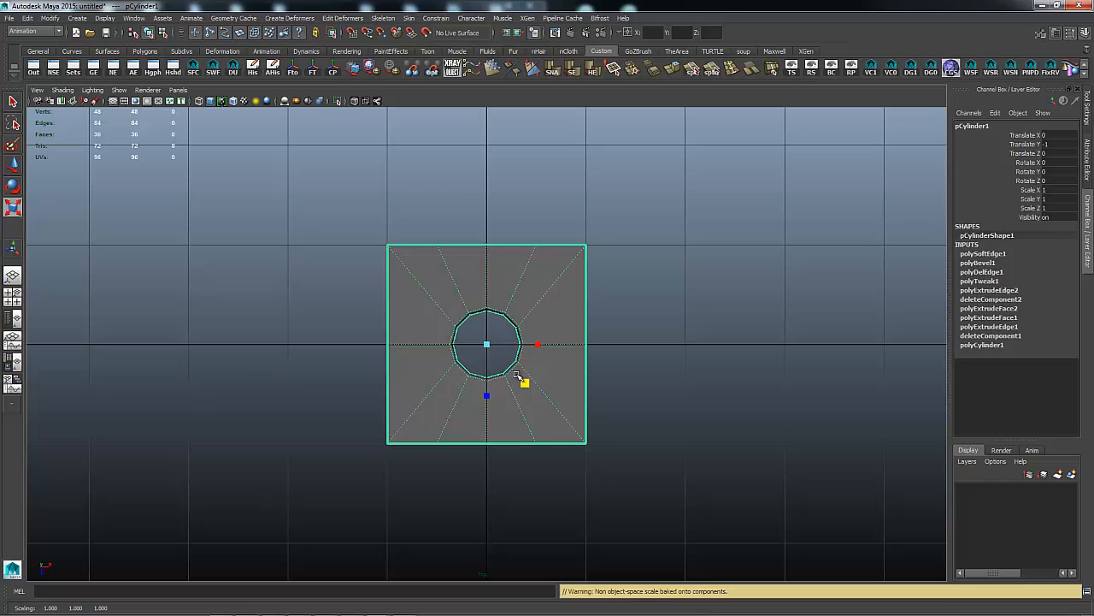
click(675, 360)
key(space)
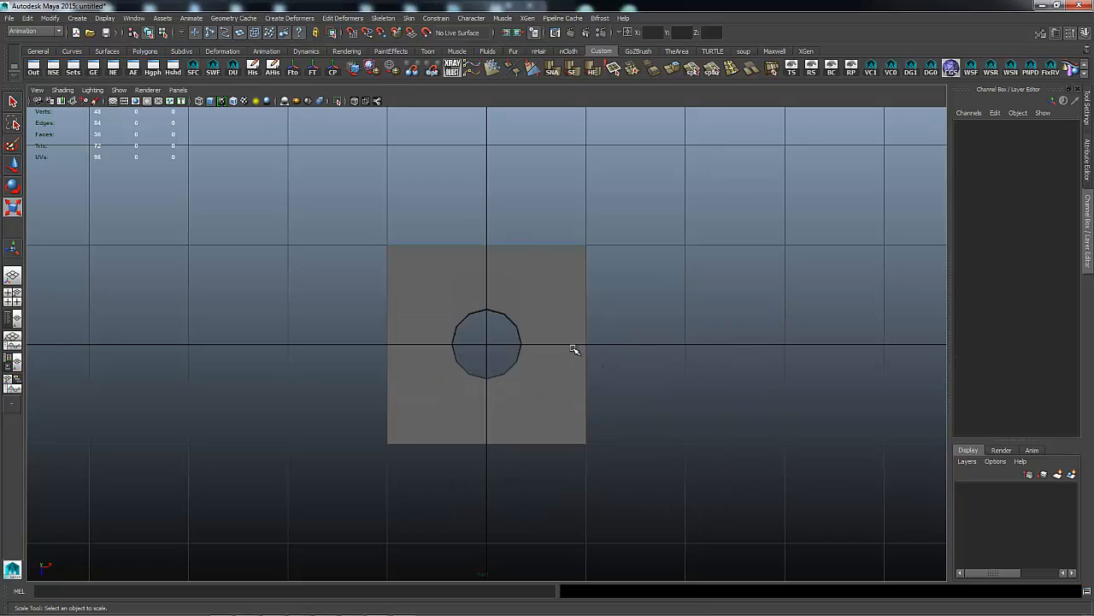
Select the plate in perspective view, delete its history and freeze its transforms.
click(577, 350)
key(space)
drag(576, 350, 572, 339)
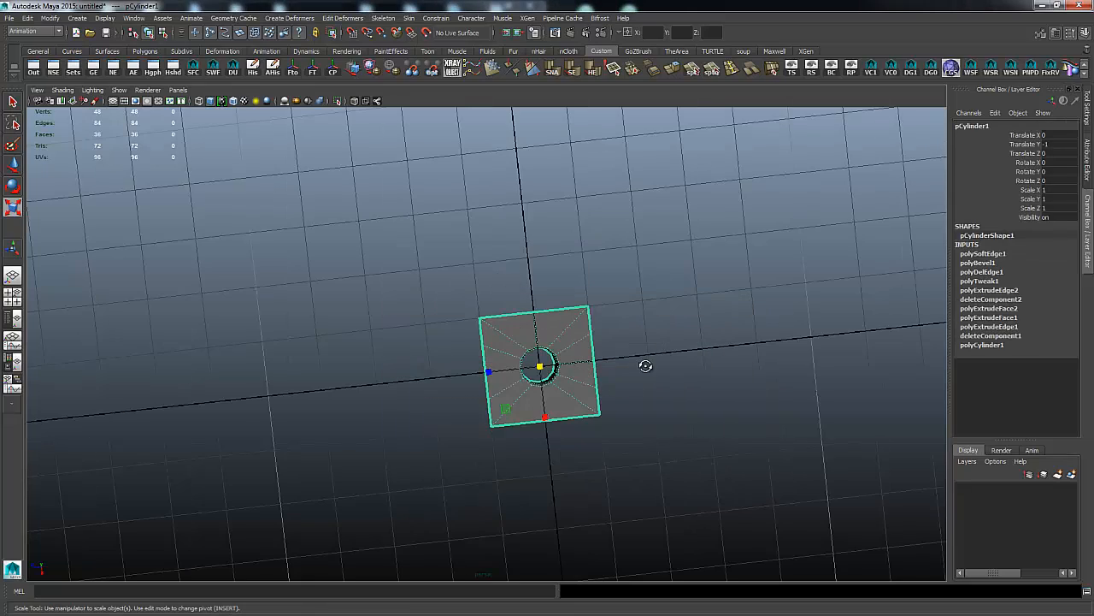
alt+drag(645, 365, 763, 259)
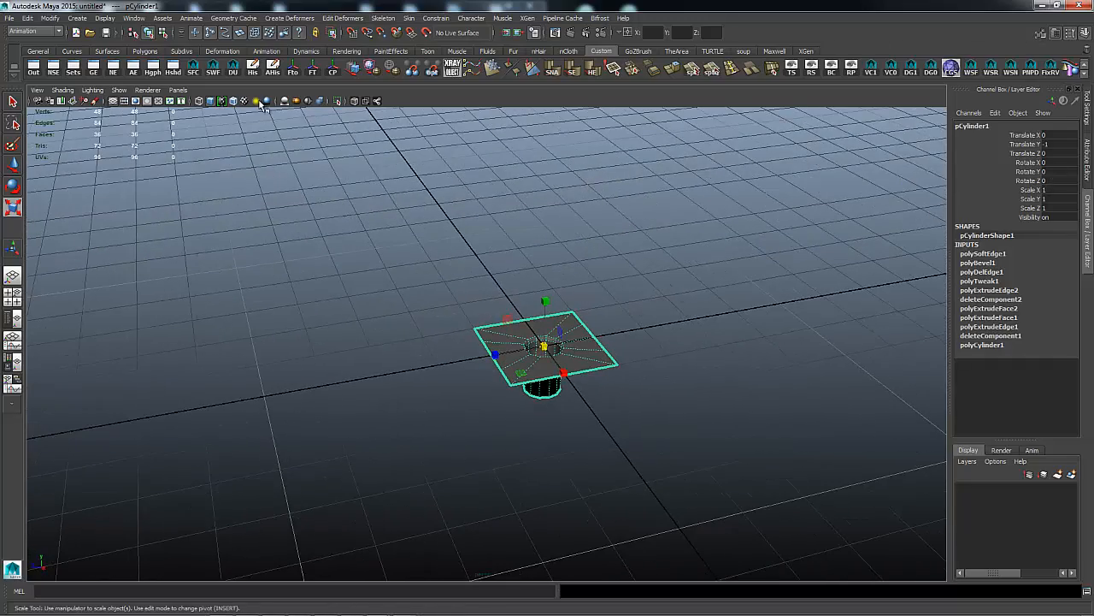
click(258, 72)
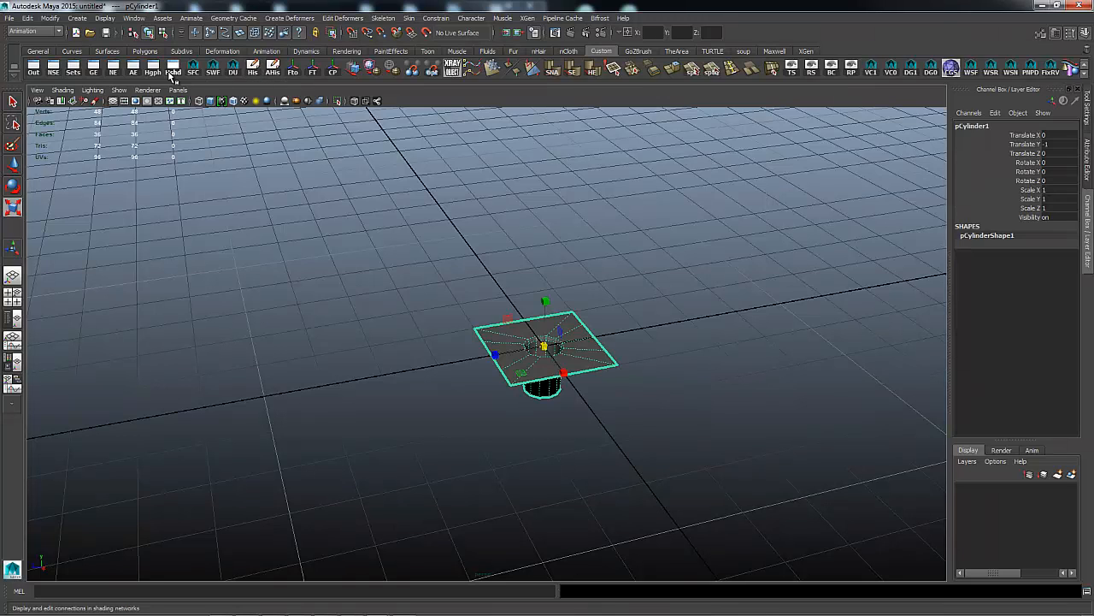
click(313, 71)
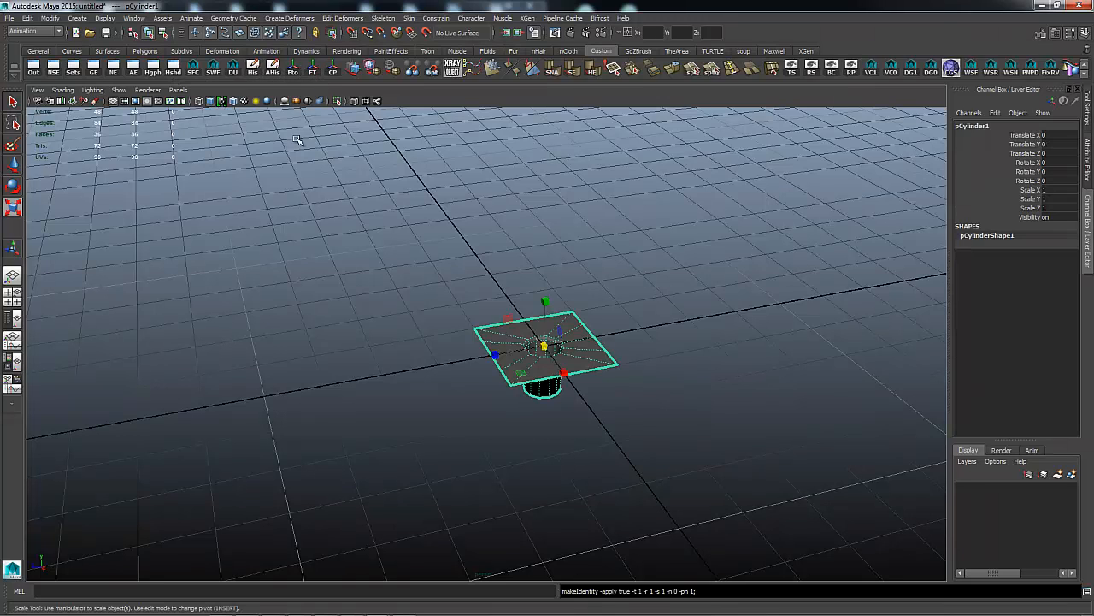
Duplicate the holed plate in place as pCylinder2.
alt+drag(377, 281, 402, 259)
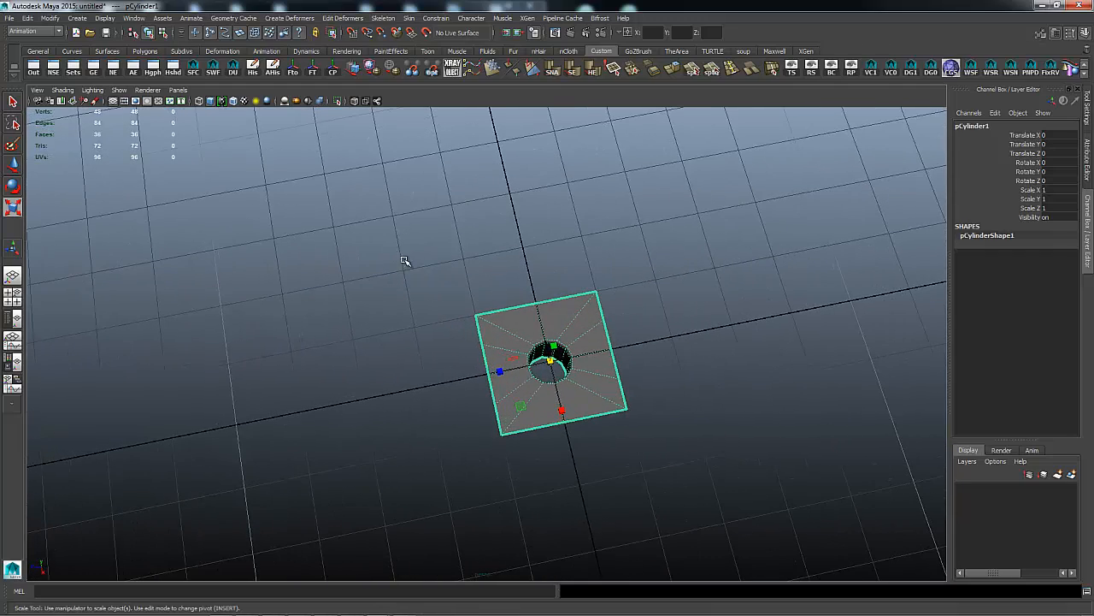
mouse_move(631, 292)
alt+mouse_down()
mouse_move(630, 268)
mouse_move(633, 285)
alt+mouse_up()
mouse_move(600, 329)
right_down()
mouse_move(615, 318)
mouse_move(602, 335)
right_up()
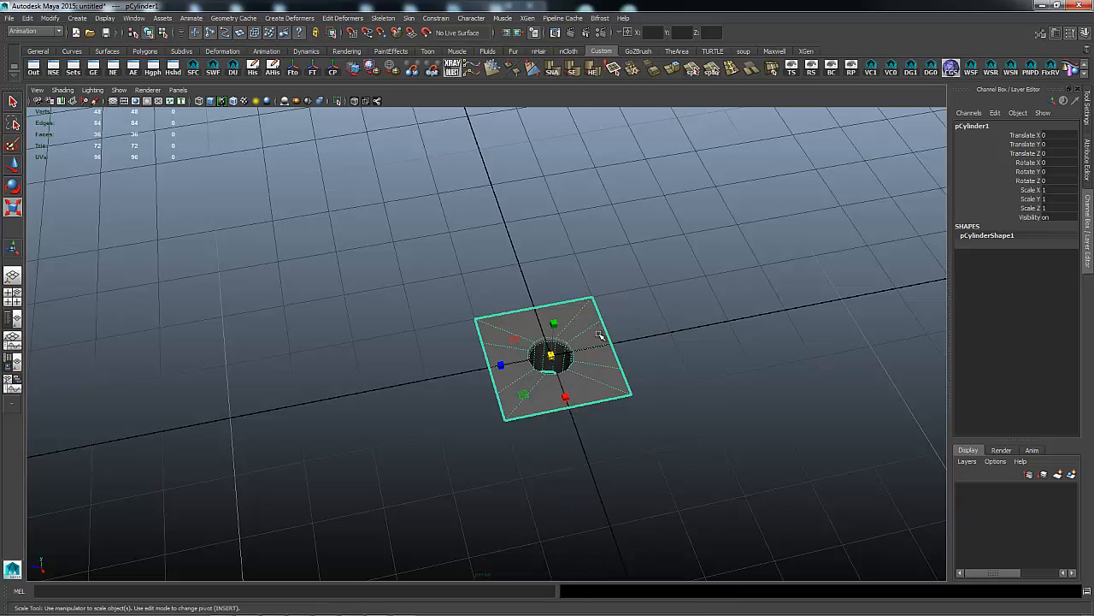
key(q)
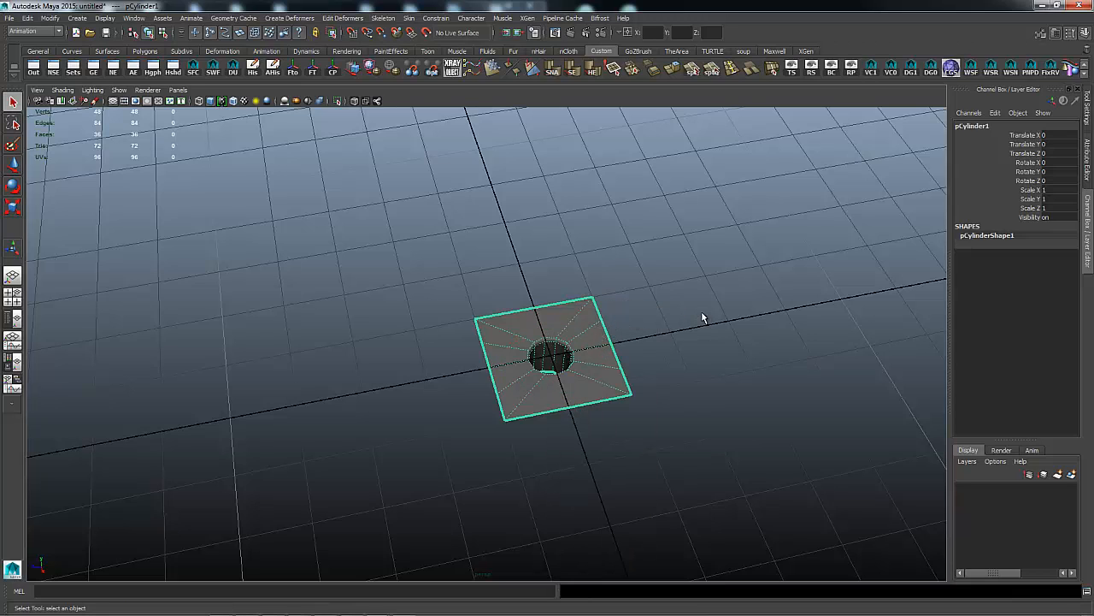
key(ctrl+d)
Move the test copy off the original and delete it.
key(w)
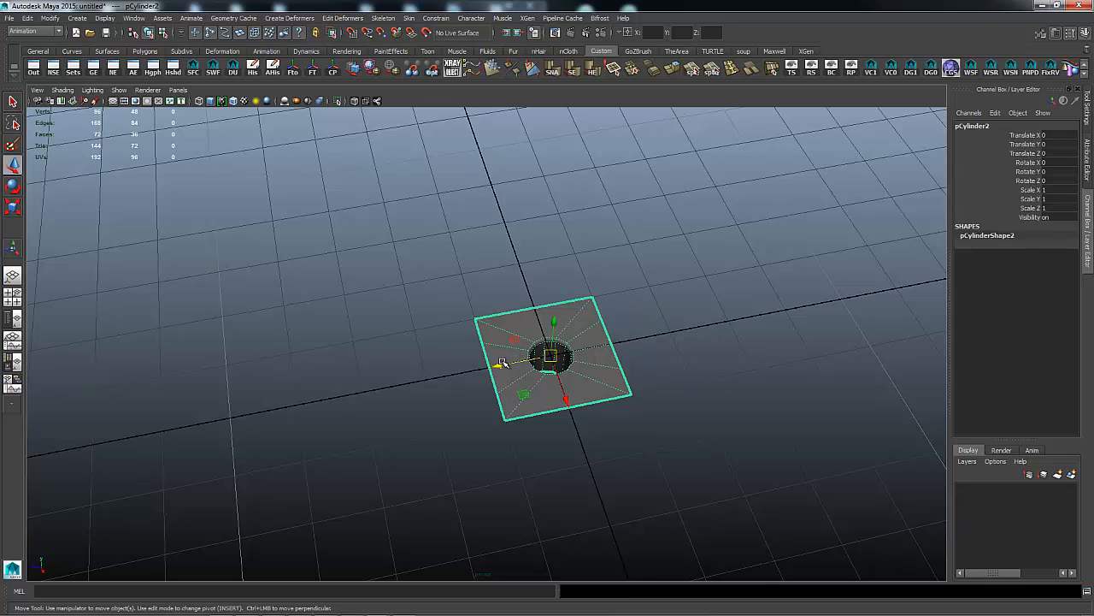
drag(500, 363, 643, 350)
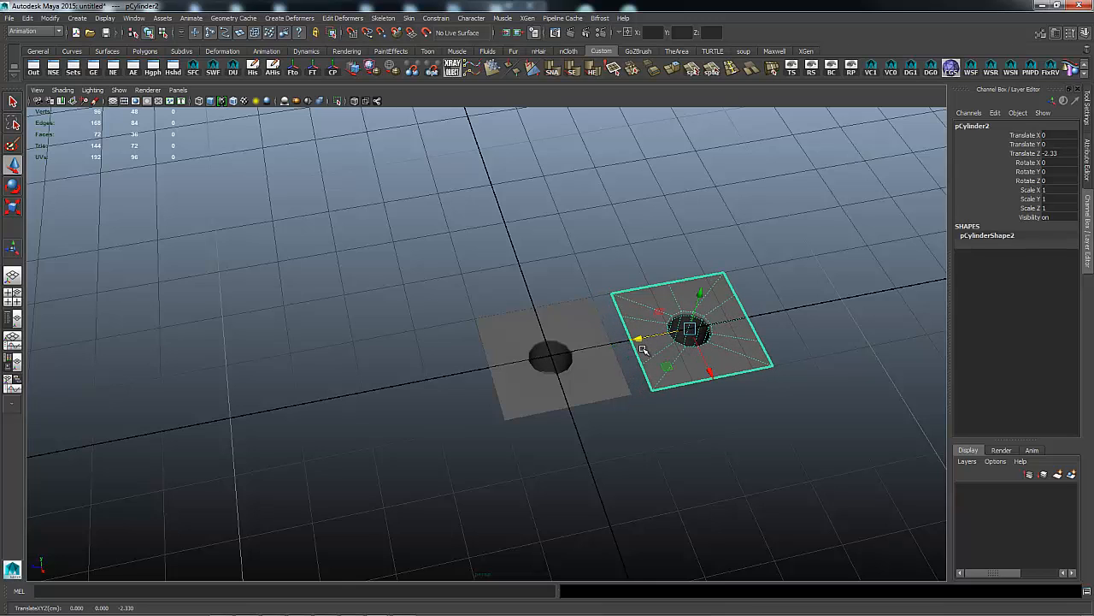
key(Delete)
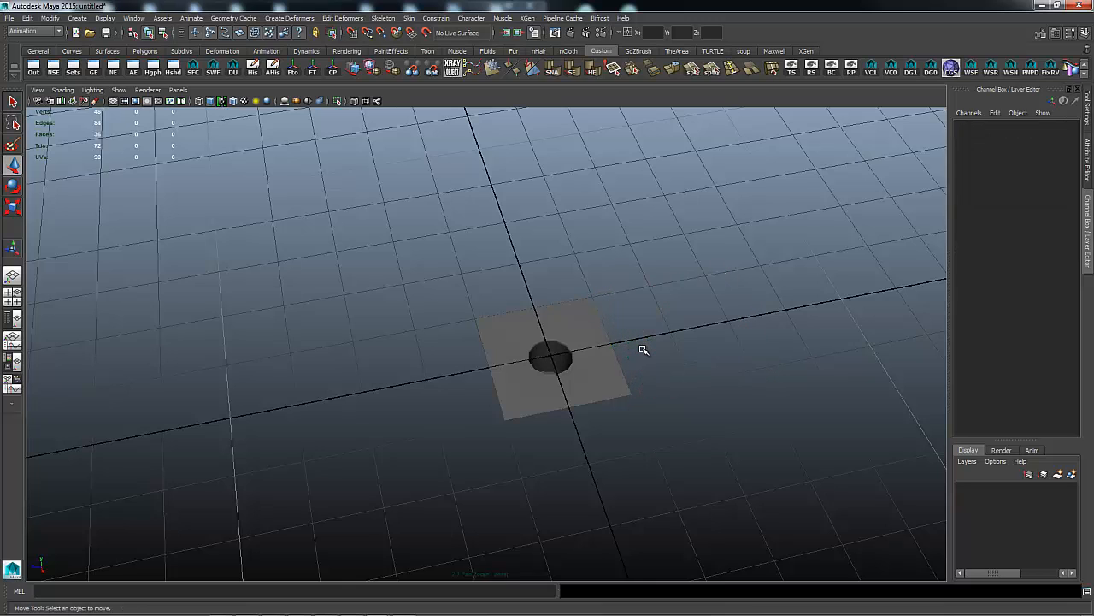
Snap the original plate's pivot to its corner vertex.
click(583, 353)
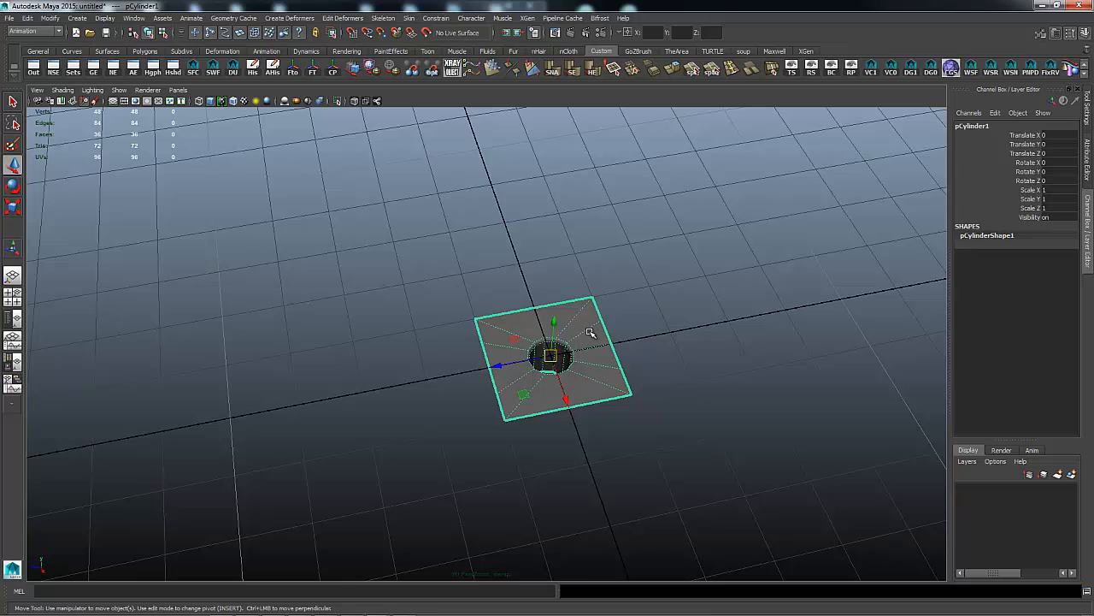
key(Insert)
drag(562, 352, 499, 386)
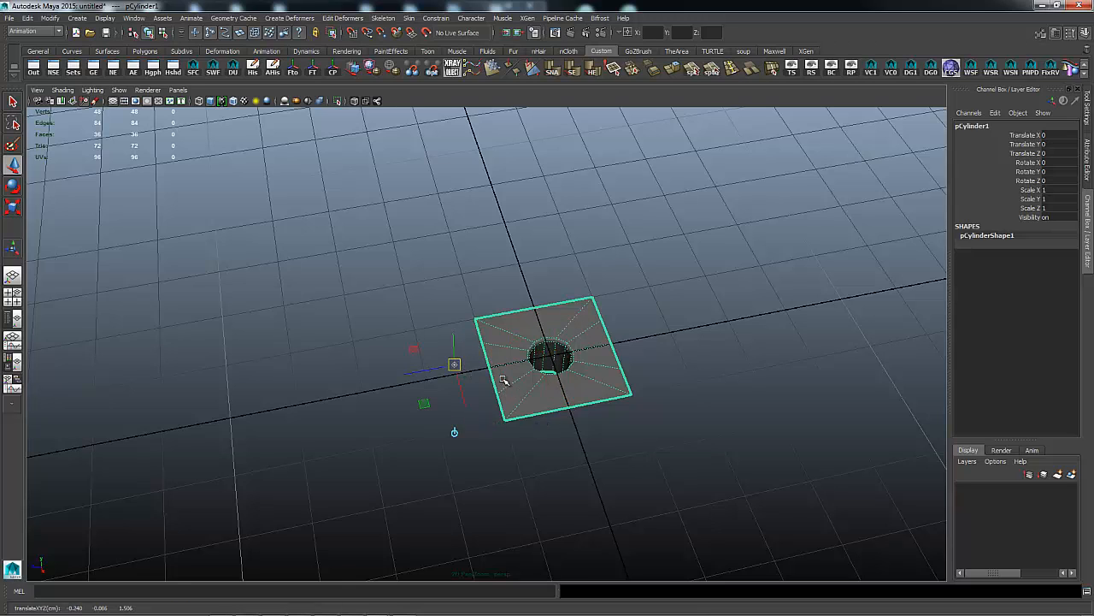
key(Insert)
middle_click(505, 421)
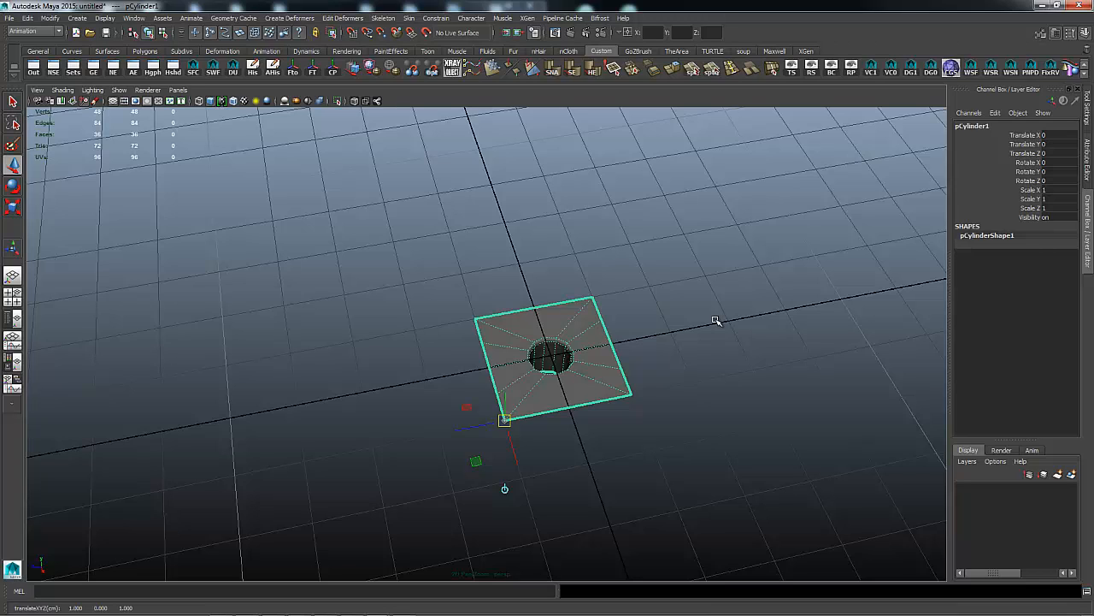
key(Insert)
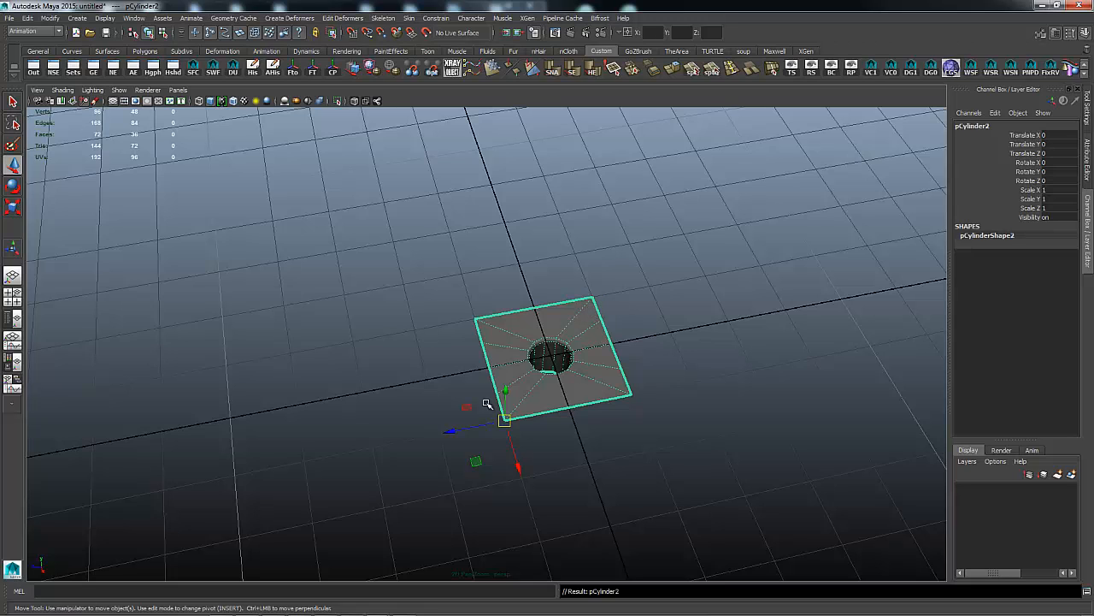
Duplicate the plate, snap it edge to edge along Z, and repeat out to pCylinder7.
key(ctrl+d)
drag(454, 430, 734, 402)
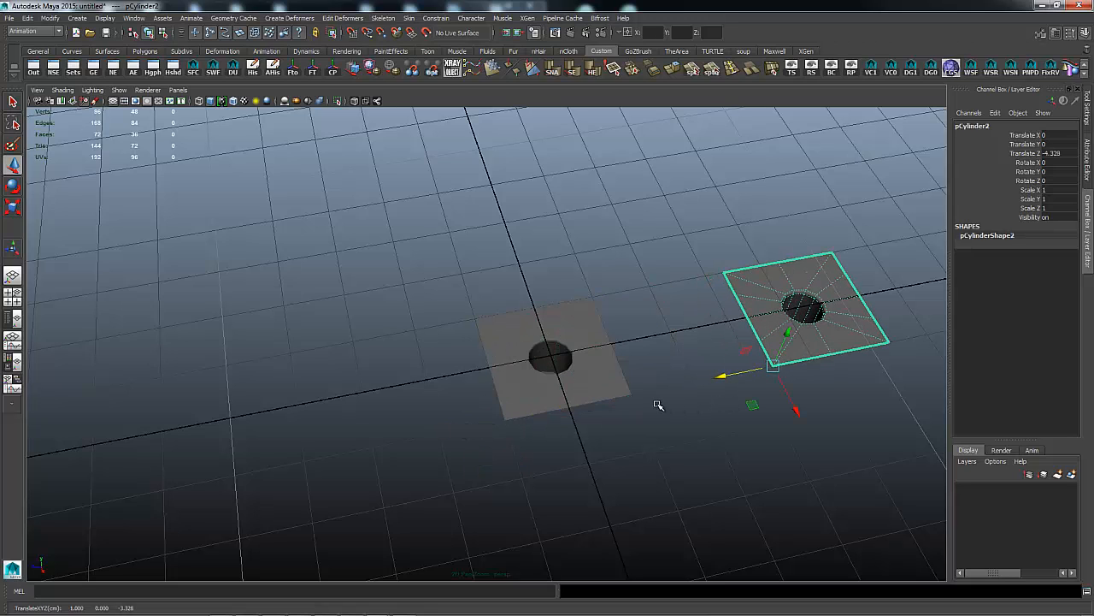
key(v)
scroll(634, 398, up, 1)
middle_click(634, 398)
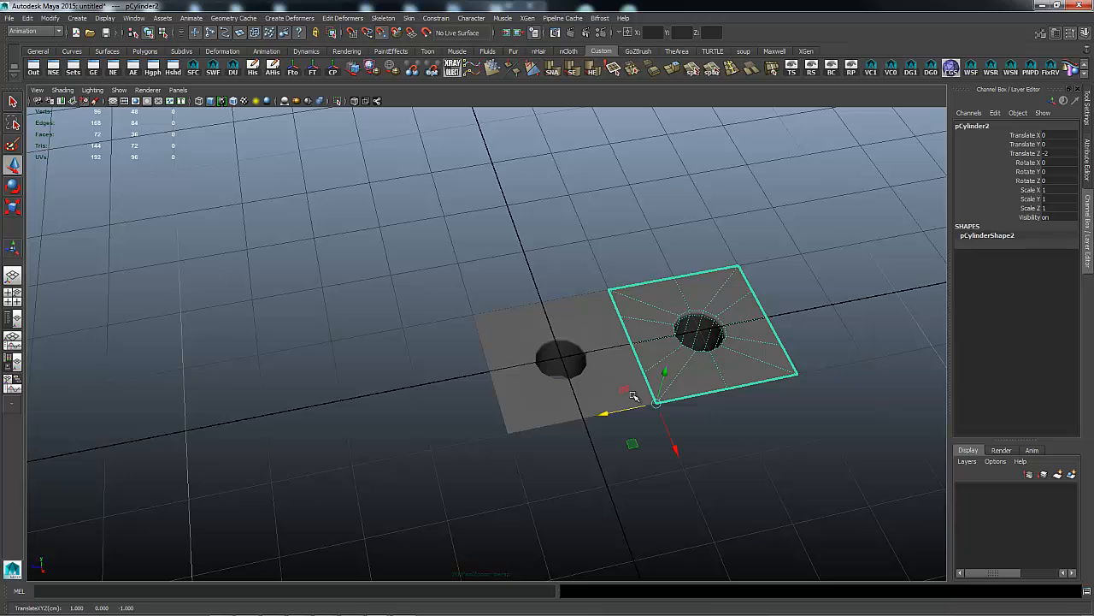
key(shift+d)
key(shift+d)
key(shift+d)
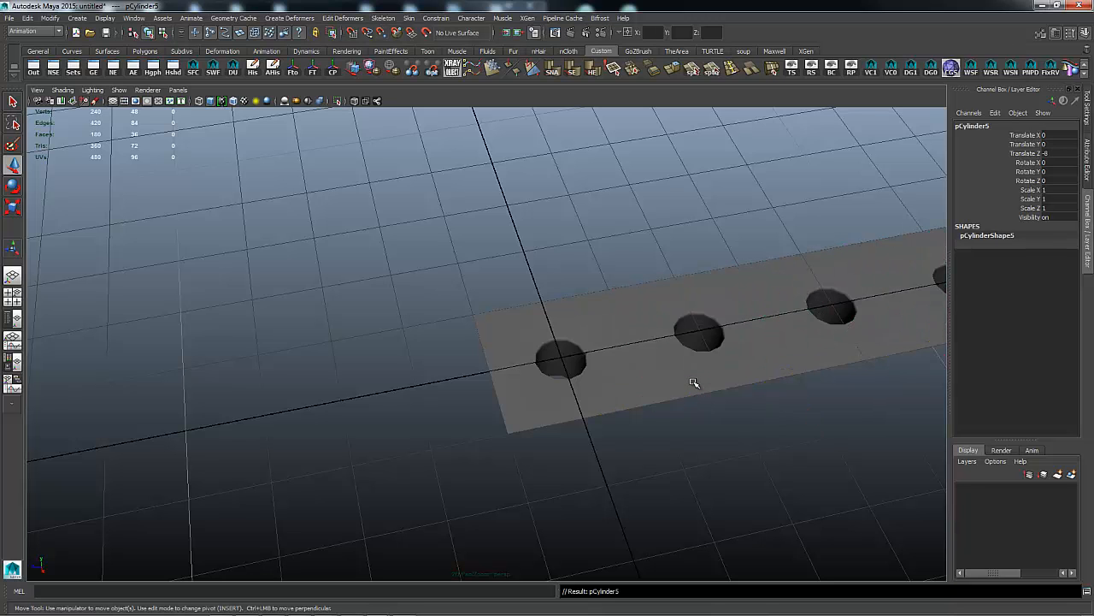
scroll(818, 383, down, 5)
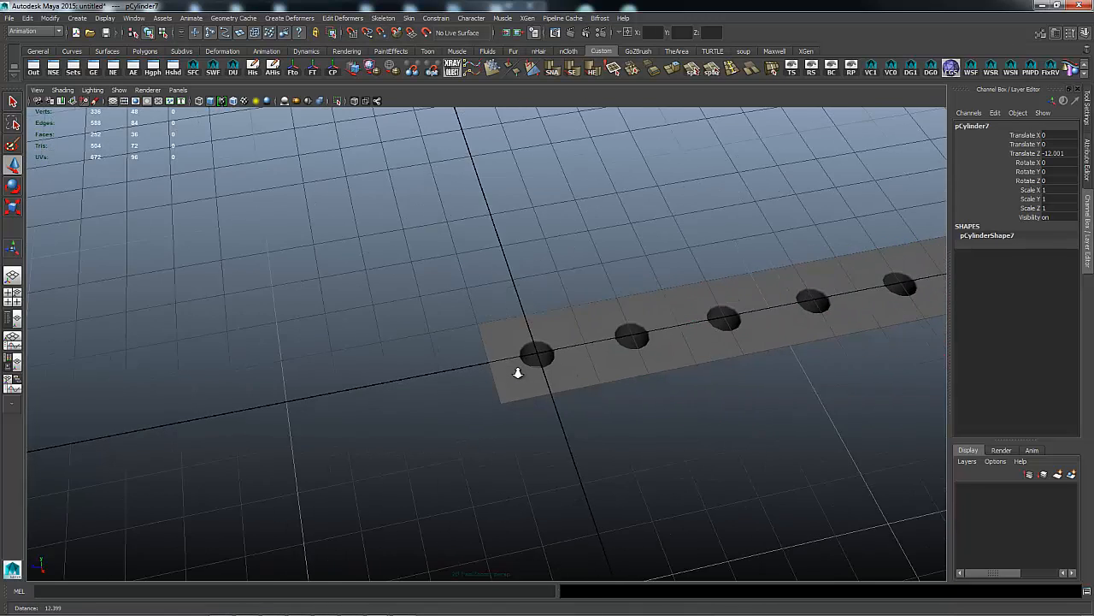
Duplicate the row, offset the copy to X -2, and repeat for five rows.
drag(491, 241, 906, 439)
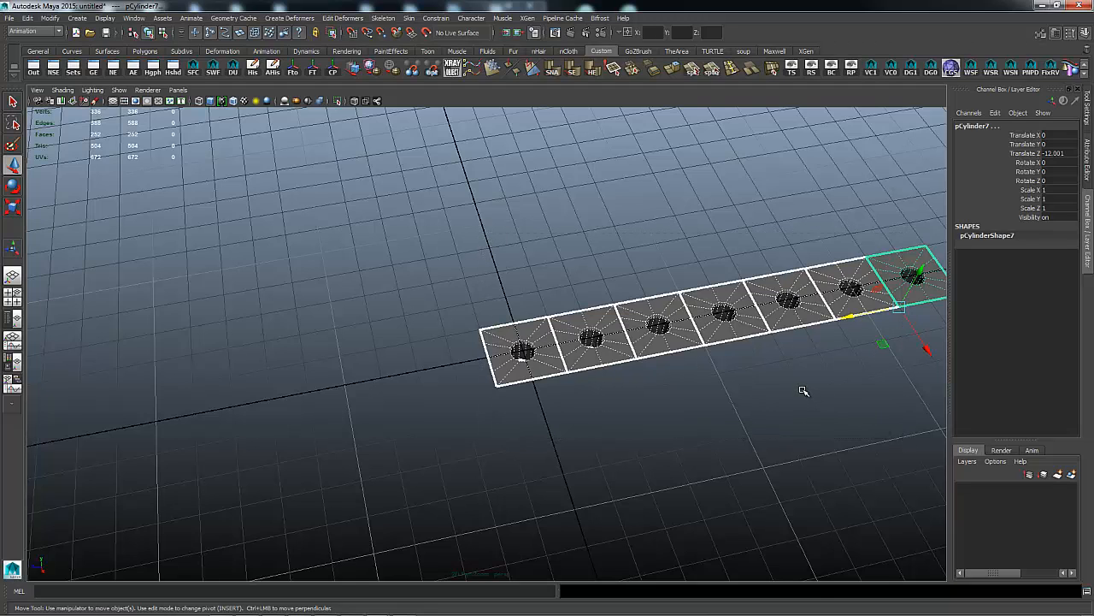
key(ctrl+d)
drag(928, 351, 855, 250)
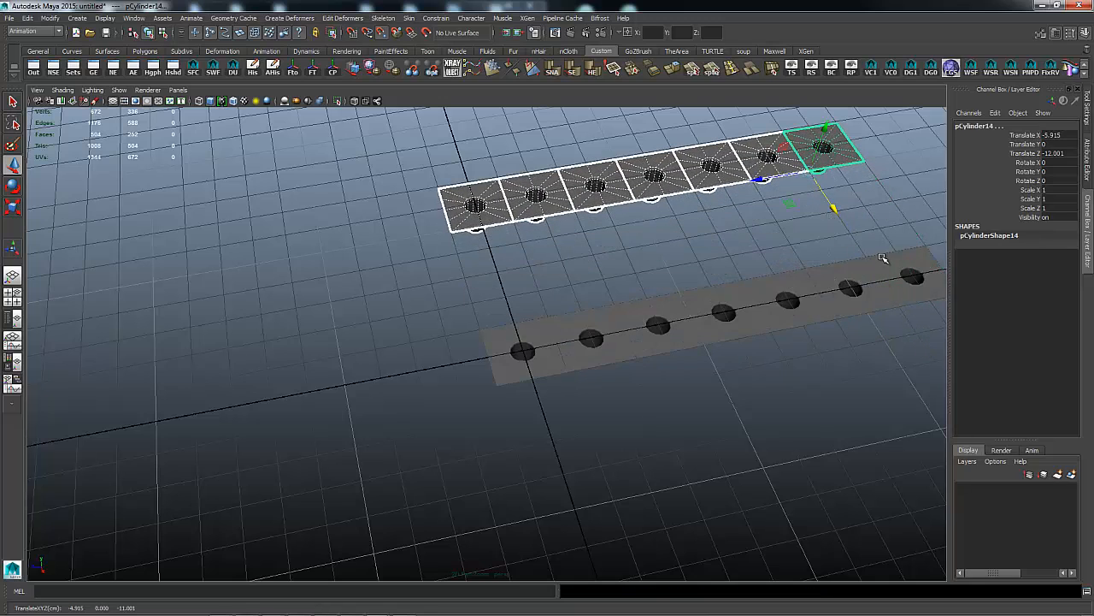
middle_drag(867, 260, 853, 319)
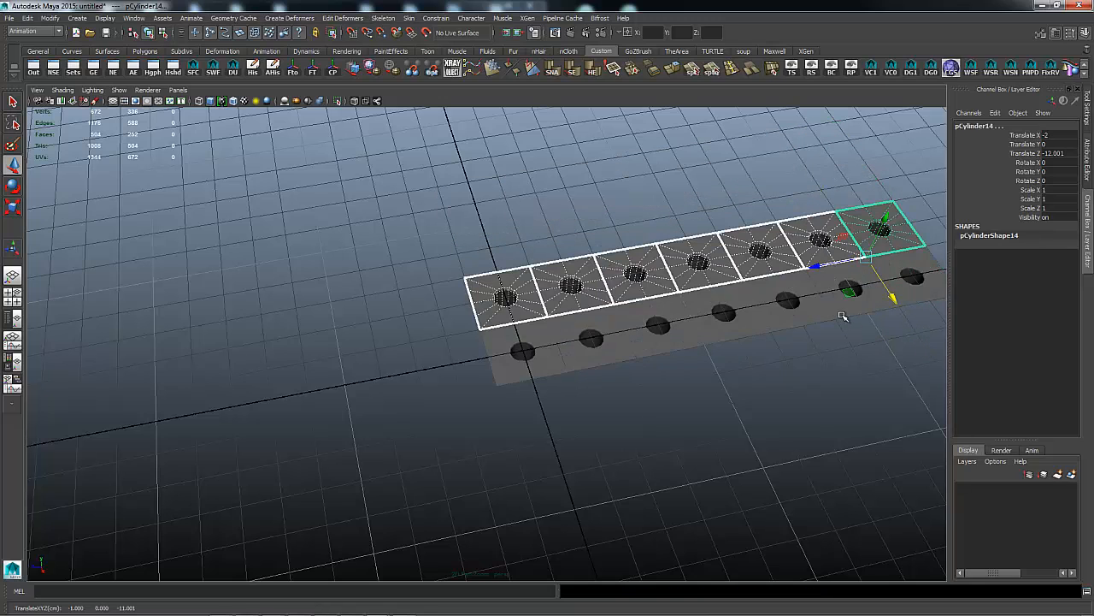
key(shift+d)
key(shift+d)
key(shift+d)
Deselect and zoom out to view the full 7×5 panel of 35 plates.
alt+right_drag(893, 361, 728, 356)
alt+drag(729, 355, 773, 324)
click(778, 315)
right_drag(679, 301, 732, 288)
alt+right_drag(847, 311, 718, 309)
alt+drag(717, 310, 750, 331)
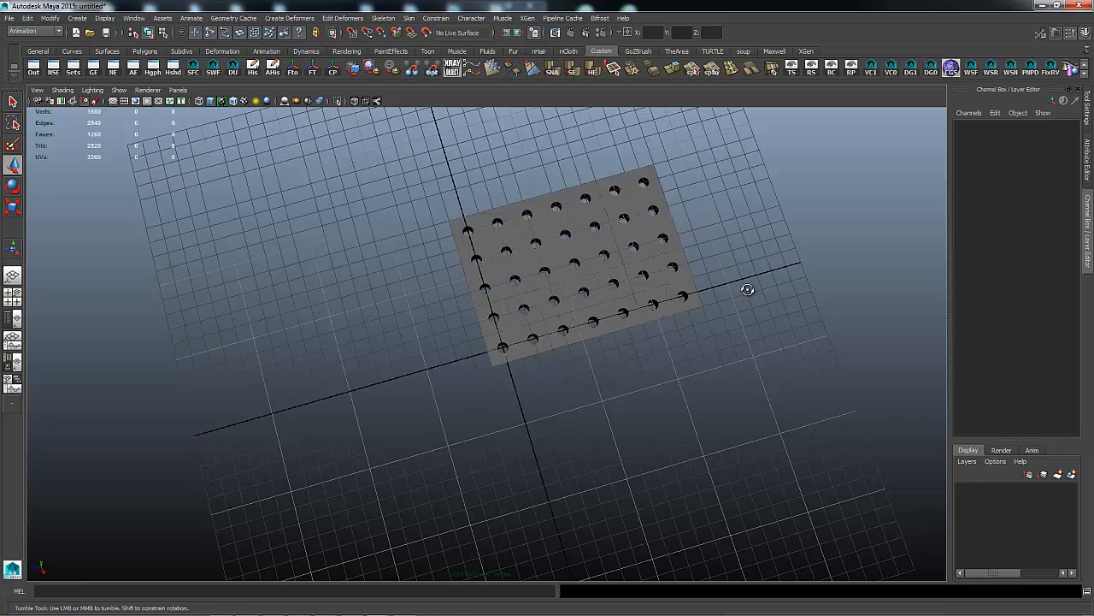
Turn off the viewport grid behind the 7×5 perforated panel.
alt+drag(753, 285, 809, 298)
alt+right_drag(809, 298, 579, 299)
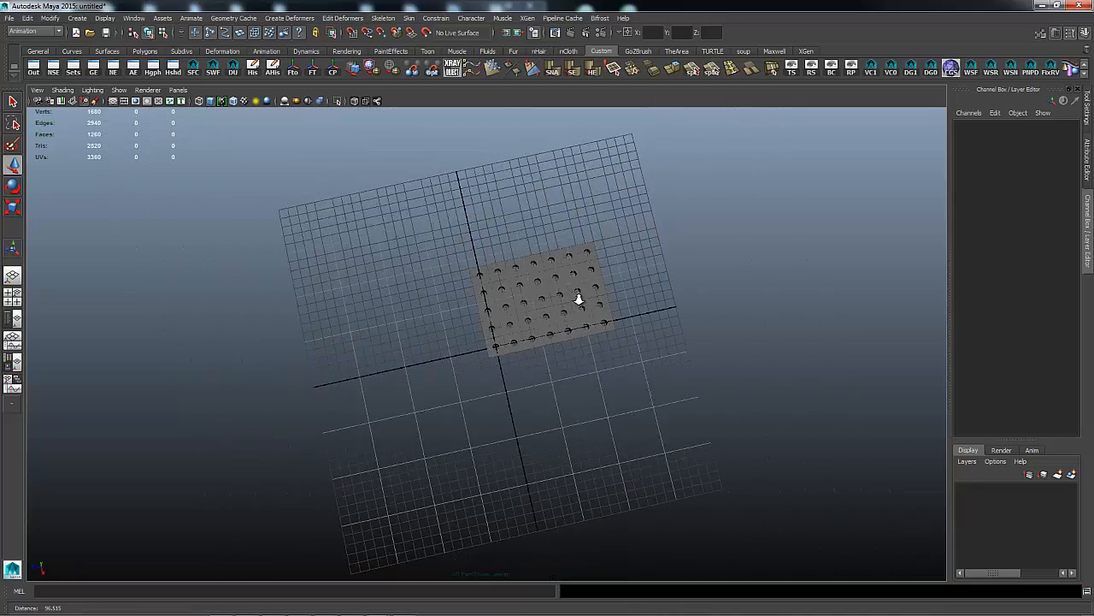
mouse_move(672, 303)
alt+mouse_down()
mouse_move(684, 296)
mouse_move(658, 305)
alt+mouse_up()
alt+right_drag(658, 305, 749, 303)
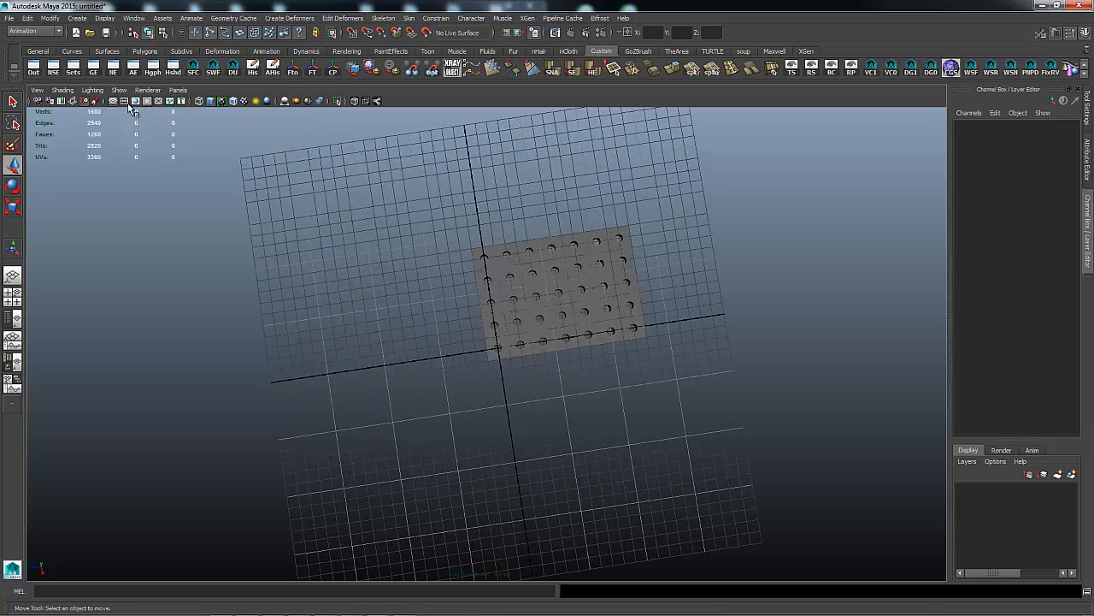
click(112, 100)
Orbit and zoom in to frame the gridless perforated panel at an angle.
alt+drag(347, 219, 442, 256)
alt+right_drag(442, 256, 467, 263)
alt+right_drag(444, 259, 628, 251)
mouse_move(629, 251)
alt+mouse_down()
mouse_move(698, 239)
mouse_move(676, 257)
mouse_move(616, 254)
mouse_move(642, 266)
mouse_move(625, 271)
mouse_move(654, 268)
alt+mouse_up()
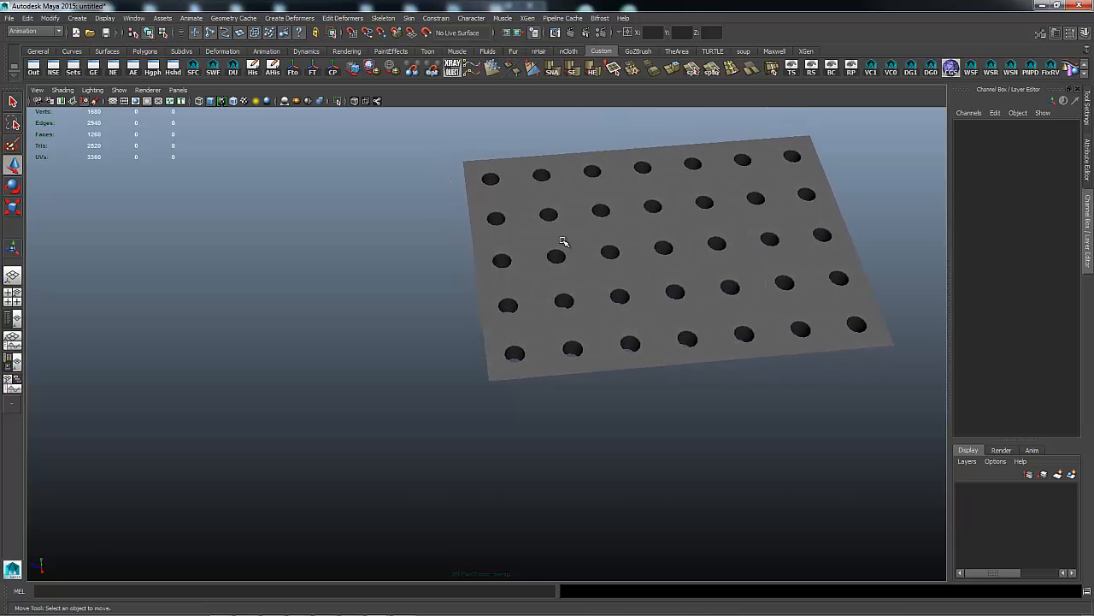
alt+drag(576, 247, 613, 230)
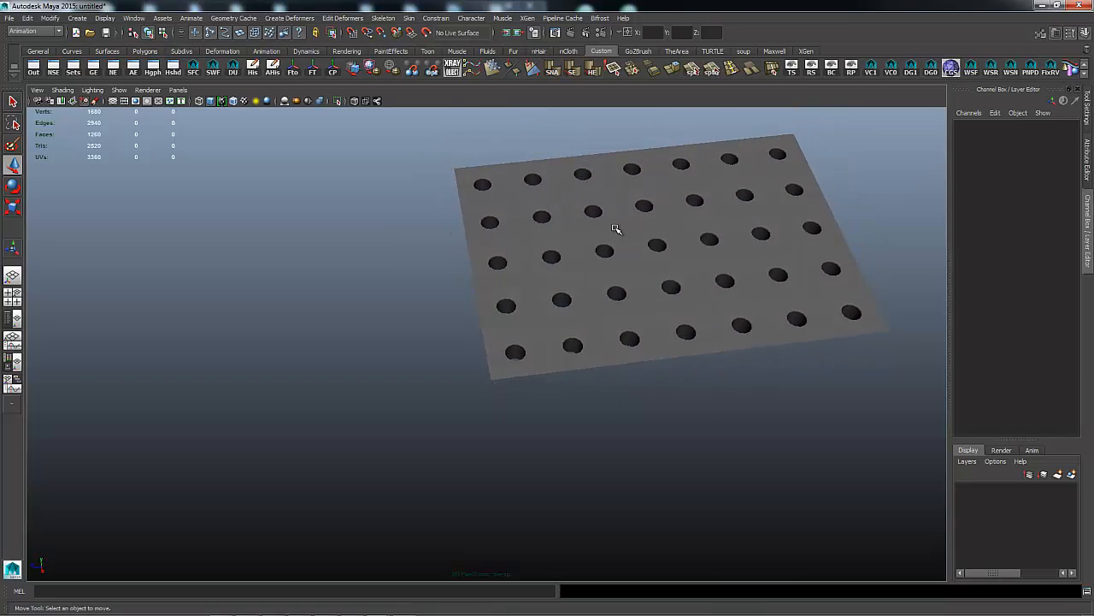